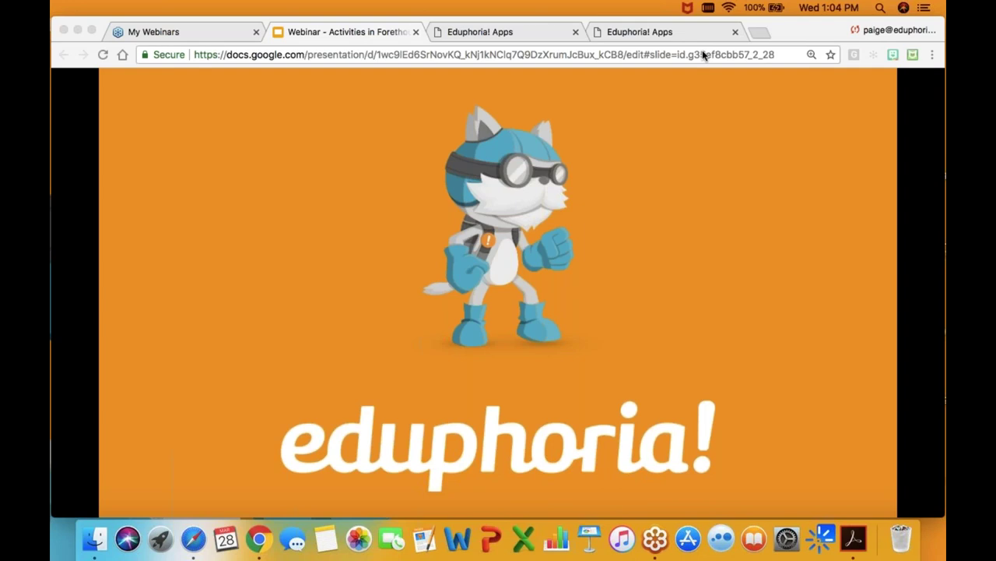
Advance from the eduphoria mascot title slide to the two-speaker introduction slide.
{"action": "left_click", "coordinate": [674, 176]}
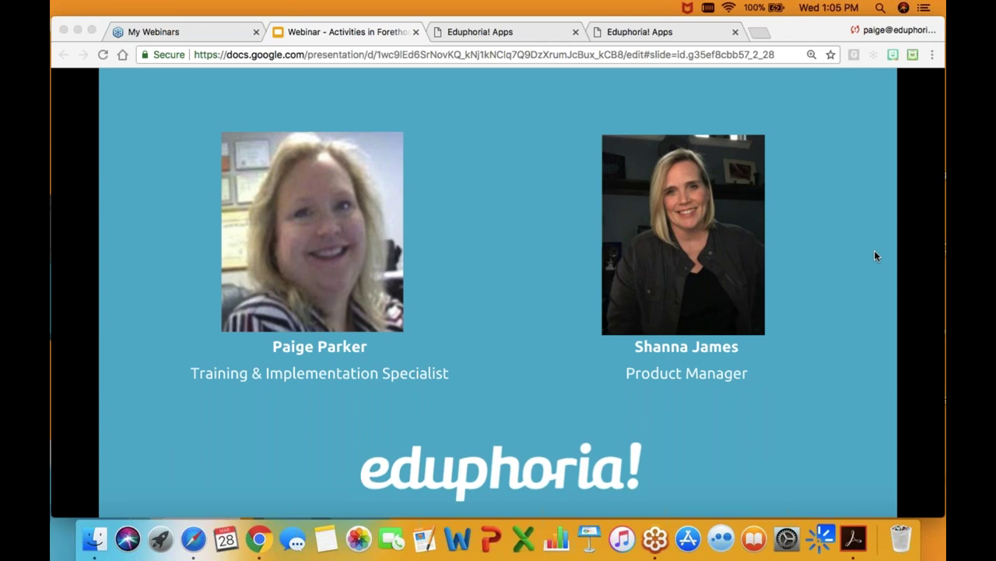
Advance through the Questions and Activities in Forethought slides to the Webinar Agenda.
{"action": "left_click", "coordinate": [549, 286]}
{"action": "left_click", "coordinate": [549, 287]}
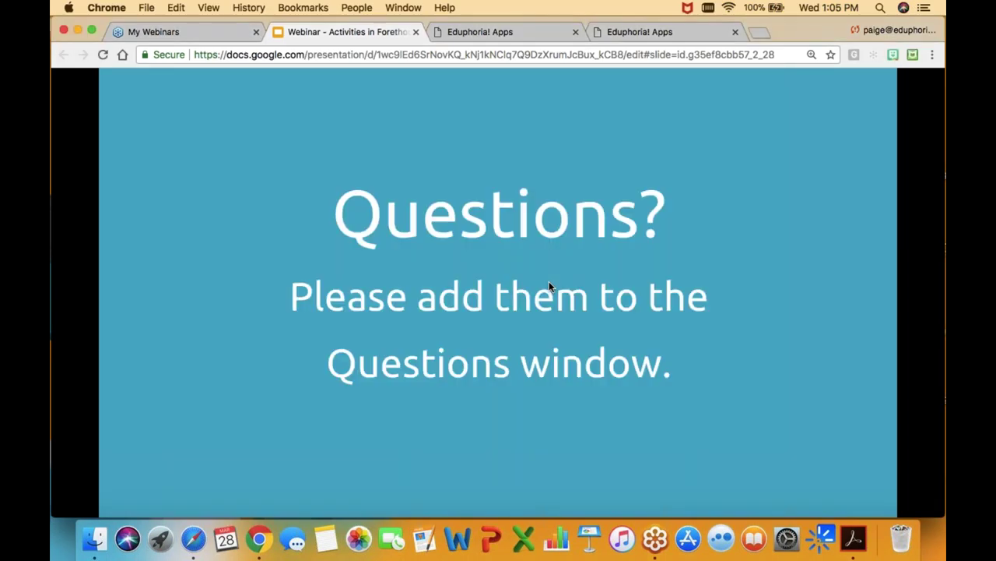
{"action": "left_click", "coordinate": [549, 285]}
{"action": "left_click", "coordinate": [549, 286]}
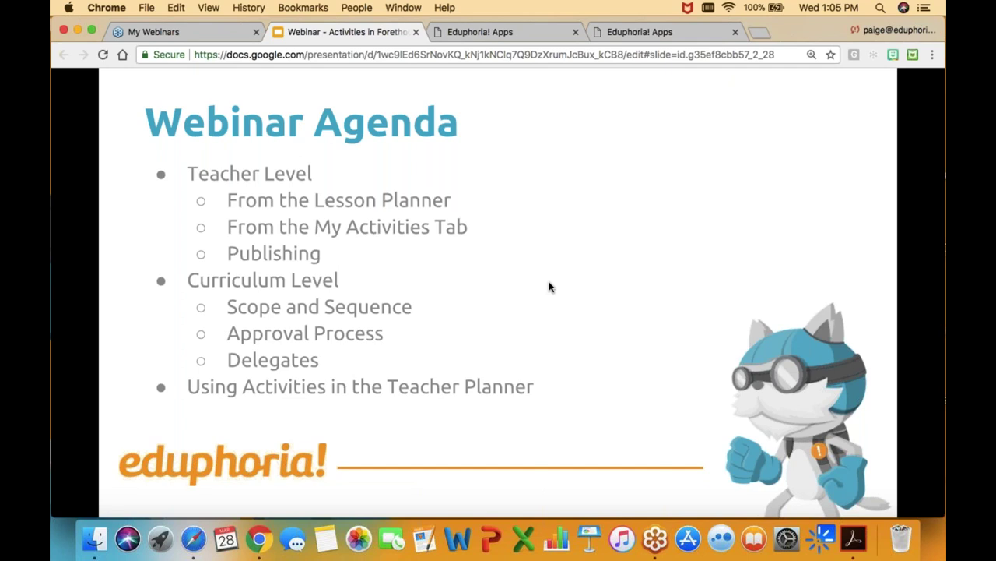
Move past the agenda to the Help Resources slide showing the online help link.
{"action": "left_click", "coordinate": [491, 330]}
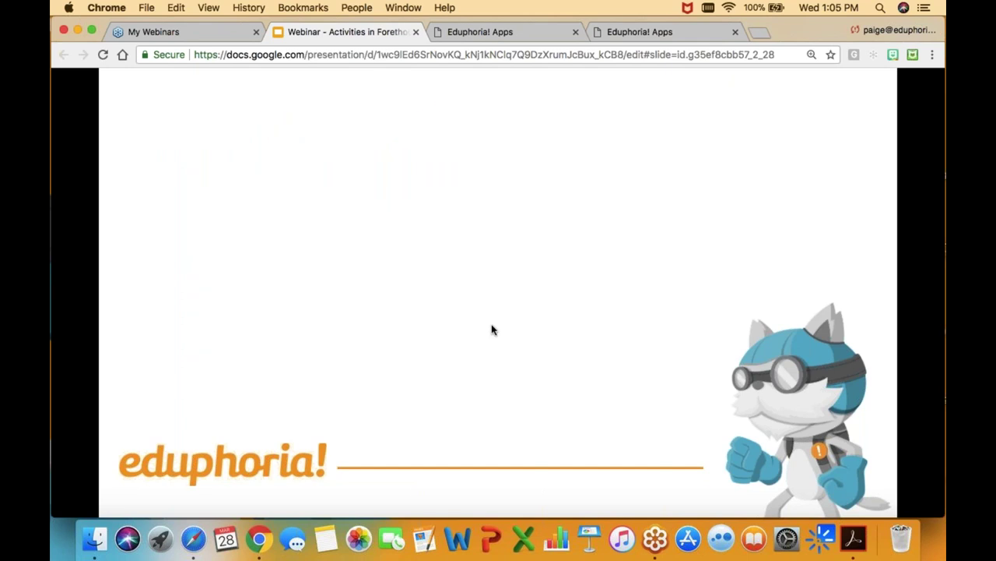
{"action": "left_click", "coordinate": [720, 295]}
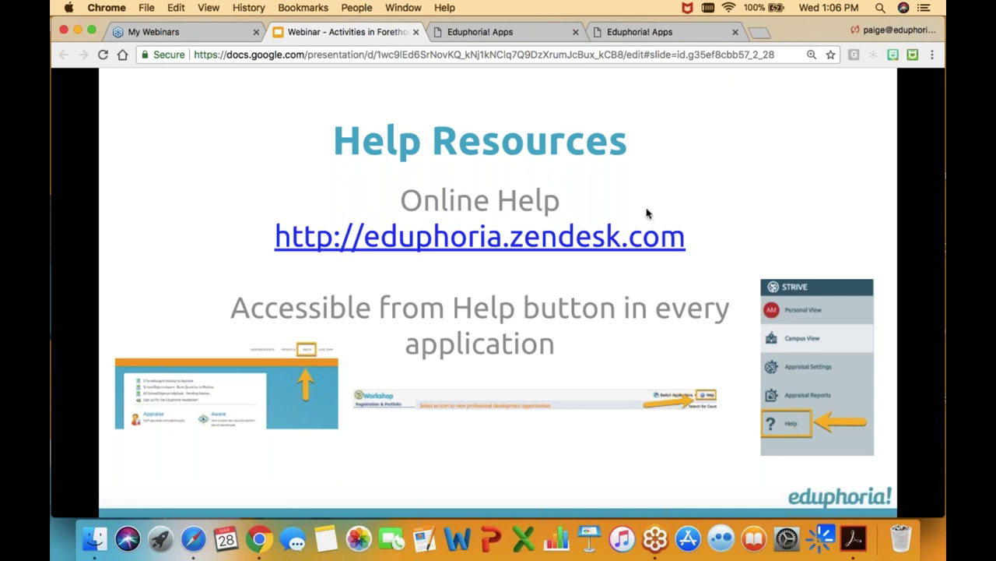
Follow the zendesk.com help link into the Guide help center and close the Agent dashboard.
{"action": "left_click", "coordinate": [612, 249]}
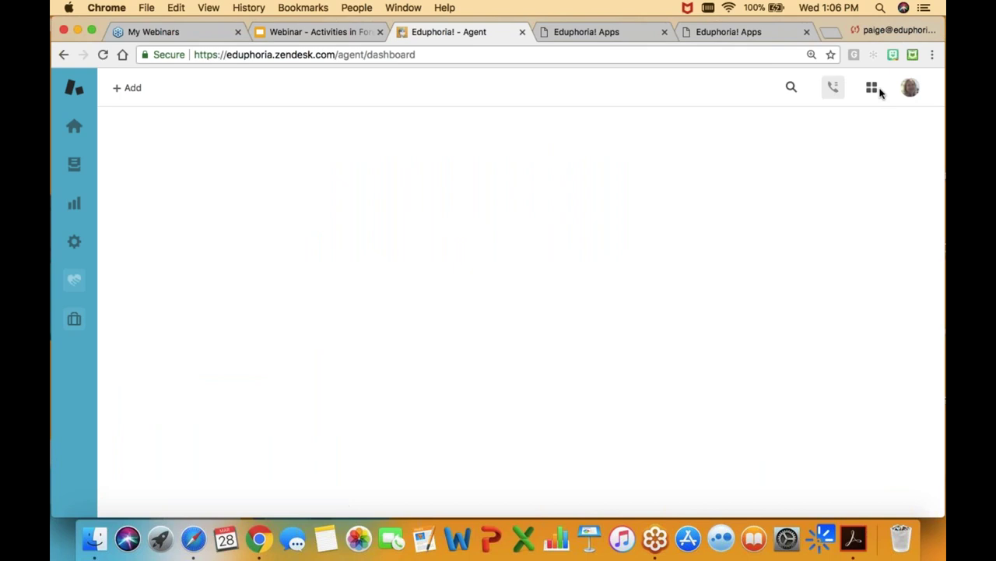
{"action": "left_click", "coordinate": [872, 87]}
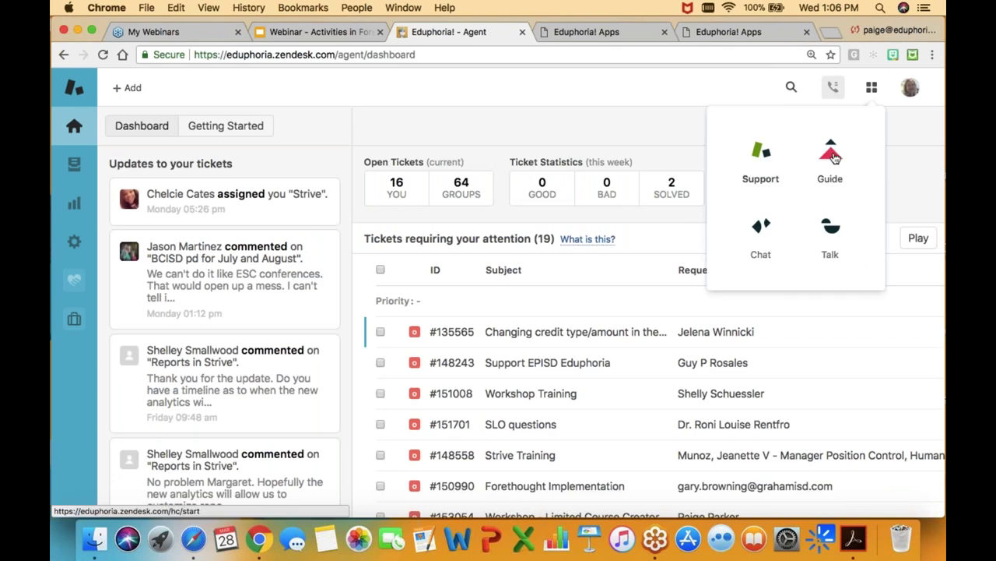
{"action": "left_click", "coordinate": [830, 160]}
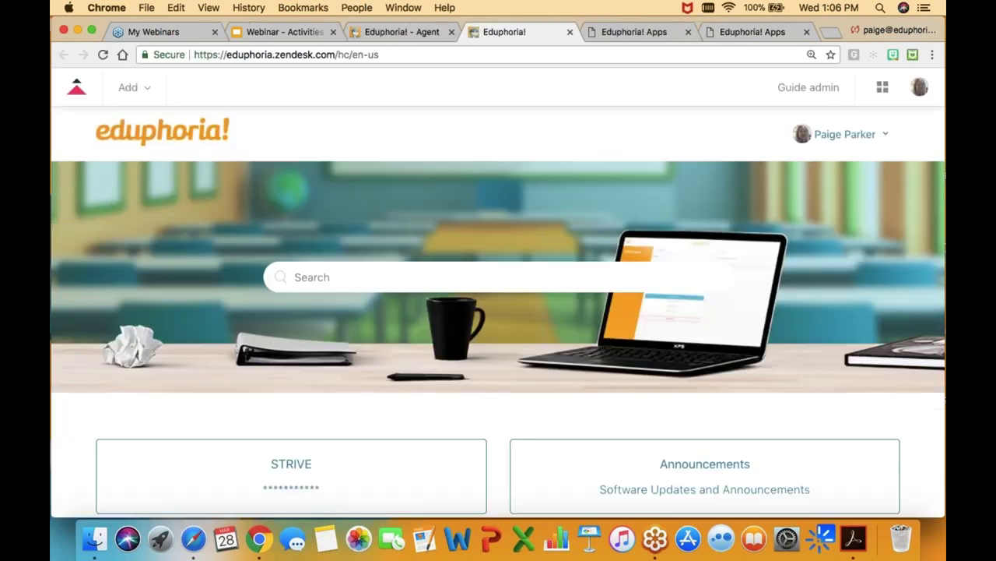
{"action": "left_click", "coordinate": [451, 32]}
Open the Forethought category and browse its teacher and principal articles.
{"action": "scroll", "coordinate": [419, 233], "scroll_direction": "down", "scroll_amount": 5}
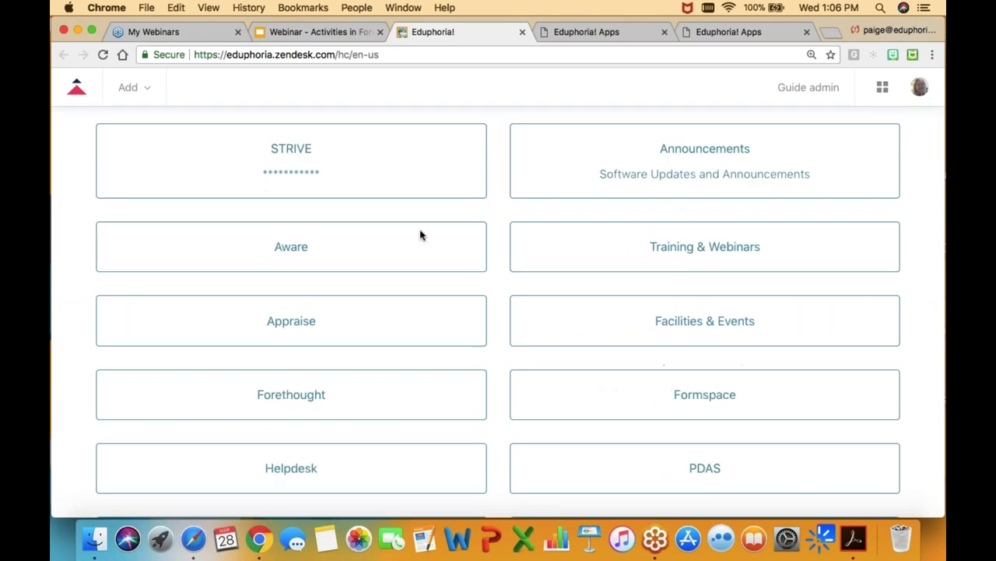
{"action": "scroll", "coordinate": [420, 234], "scroll_direction": "down", "scroll_amount": 1}
{"action": "left_click", "coordinate": [301, 351]}
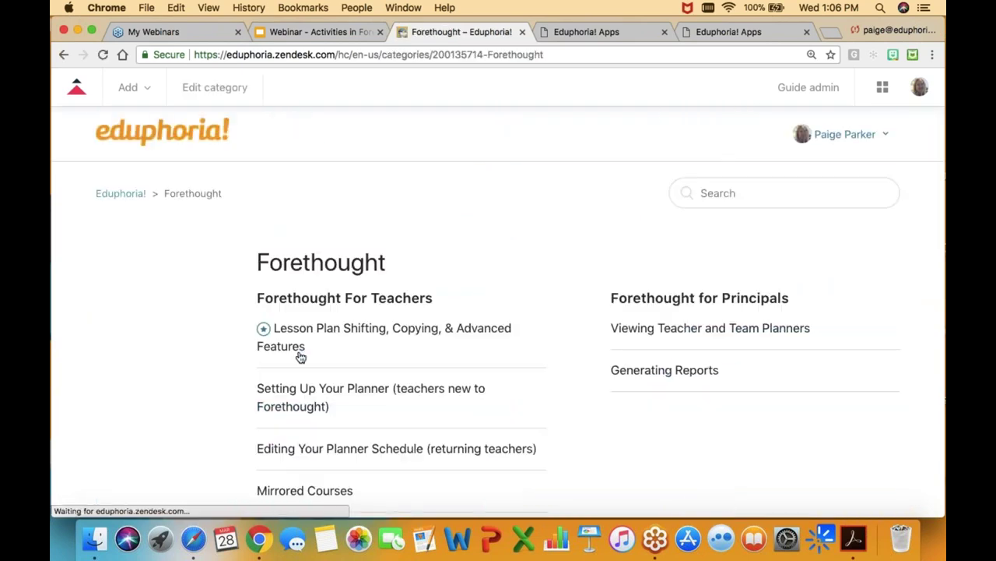
{"action": "scroll", "coordinate": [300, 357], "scroll_direction": "down", "scroll_amount": 5}
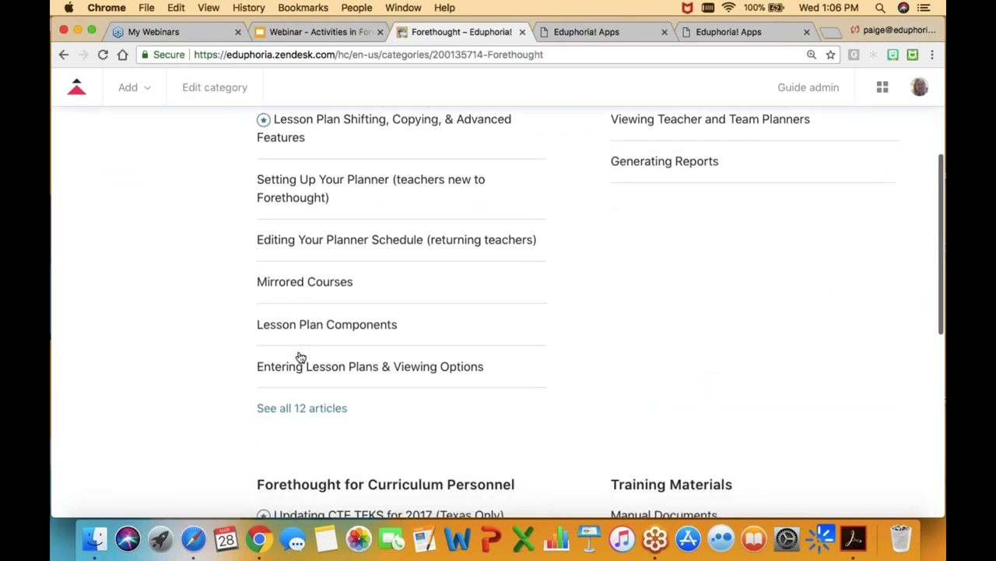
{"action": "left_click", "coordinate": [299, 409]}
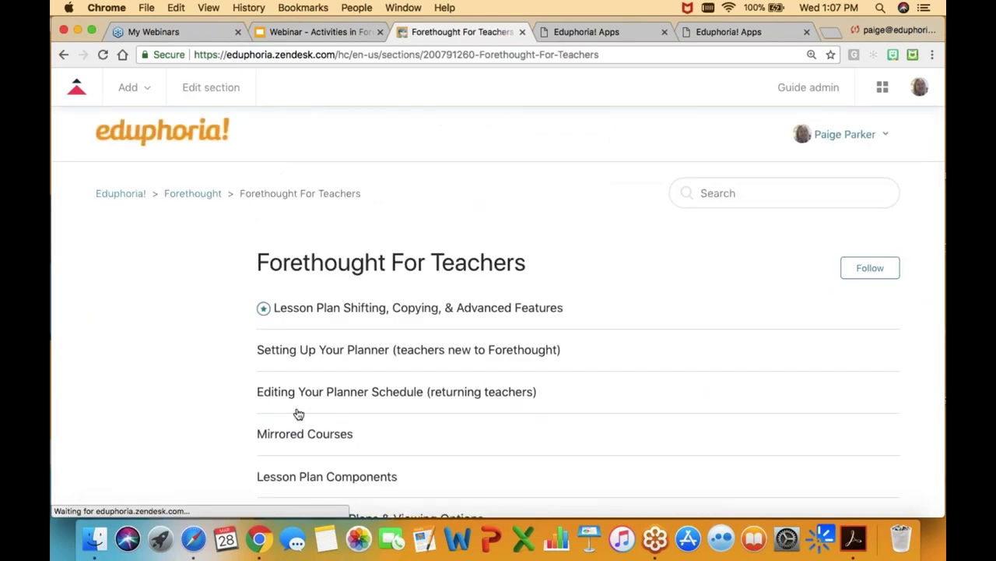
{"action": "scroll", "coordinate": [299, 414], "scroll_direction": "down", "scroll_amount": 8}
{"action": "scroll", "coordinate": [299, 414], "scroll_direction": "down", "scroll_amount": 1}
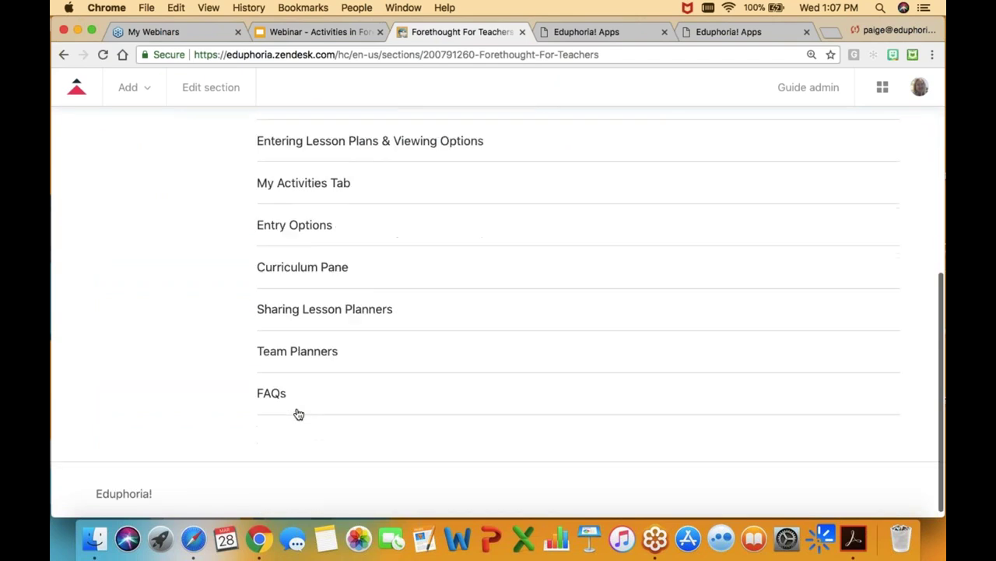
{"action": "left_click", "coordinate": [296, 191]}
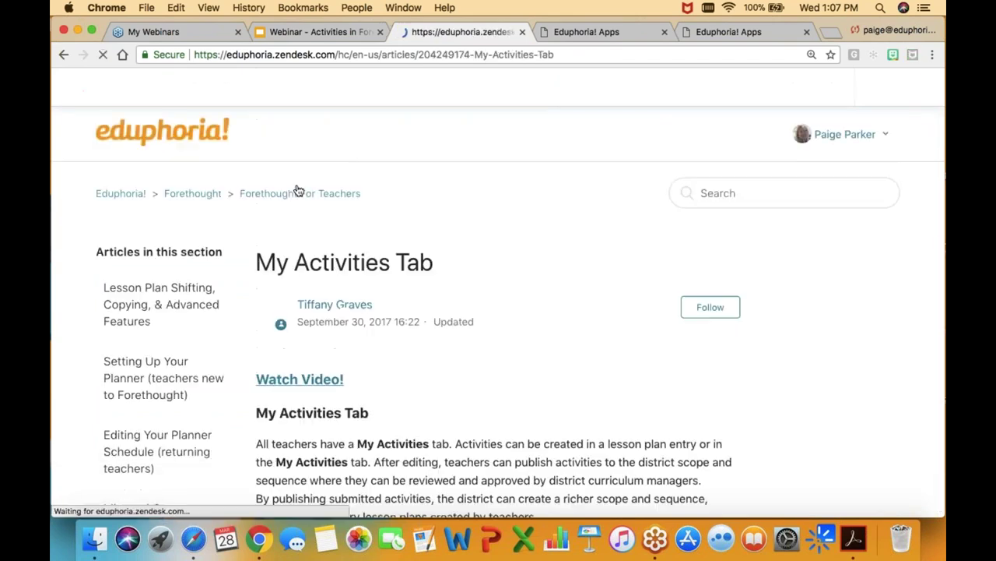
{"action": "scroll", "coordinate": [391, 235], "scroll_direction": "down", "scroll_amount": 1}
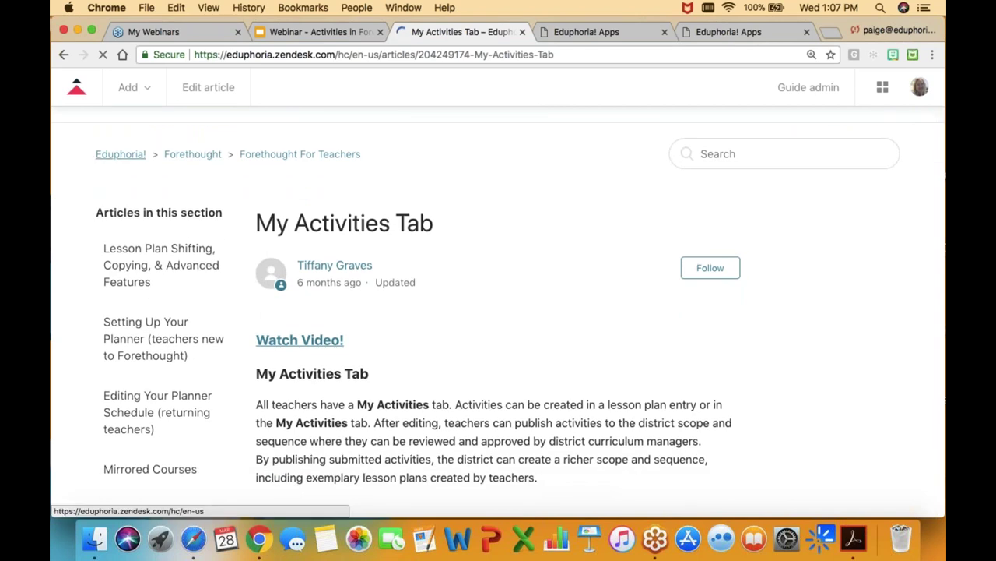
{"action": "left_click", "coordinate": [180, 155]}
{"action": "scroll", "coordinate": [418, 360], "scroll_direction": "down", "scroll_amount": 10}
{"action": "scroll", "coordinate": [418, 361], "scroll_direction": "down", "scroll_amount": 3}
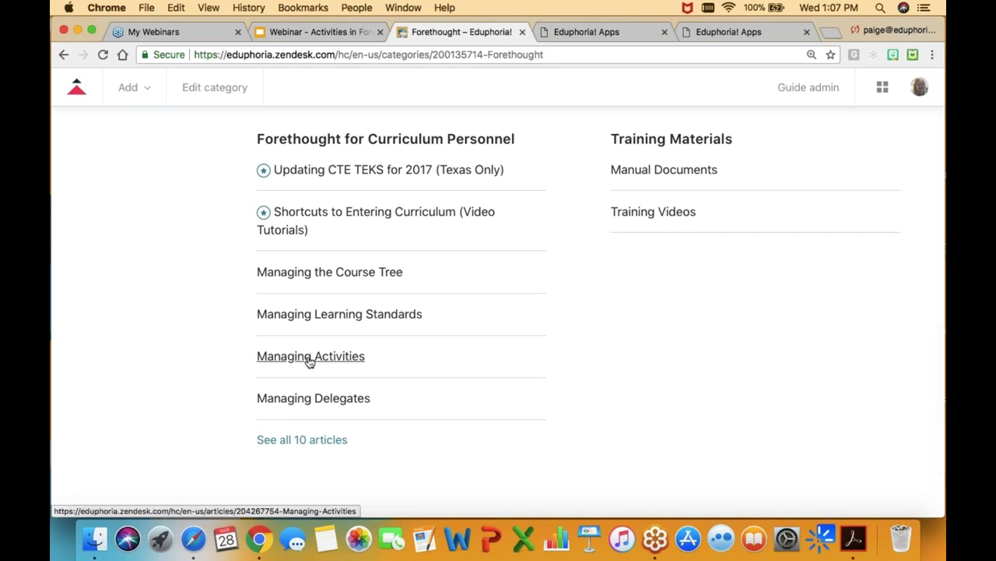
{"action": "scroll", "coordinate": [311, 358], "scroll_direction": "up", "scroll_amount": 13}
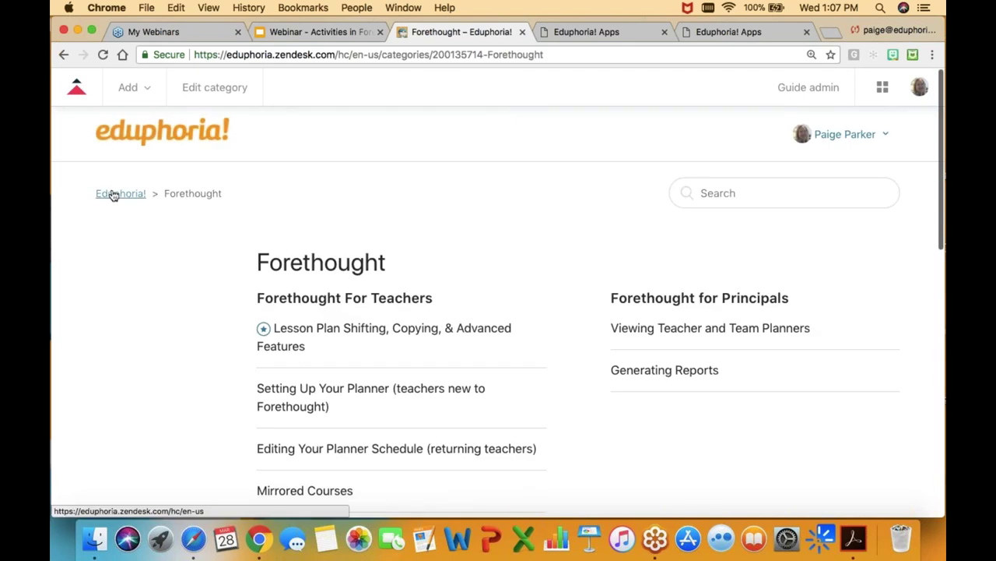
Go back to the Eduphoria! help home and open Training & Webinars, showing Forethought Webinars.
{"action": "left_click", "coordinate": [113, 194]}
{"action": "scroll", "coordinate": [730, 342], "scroll_direction": "down", "scroll_amount": 4}
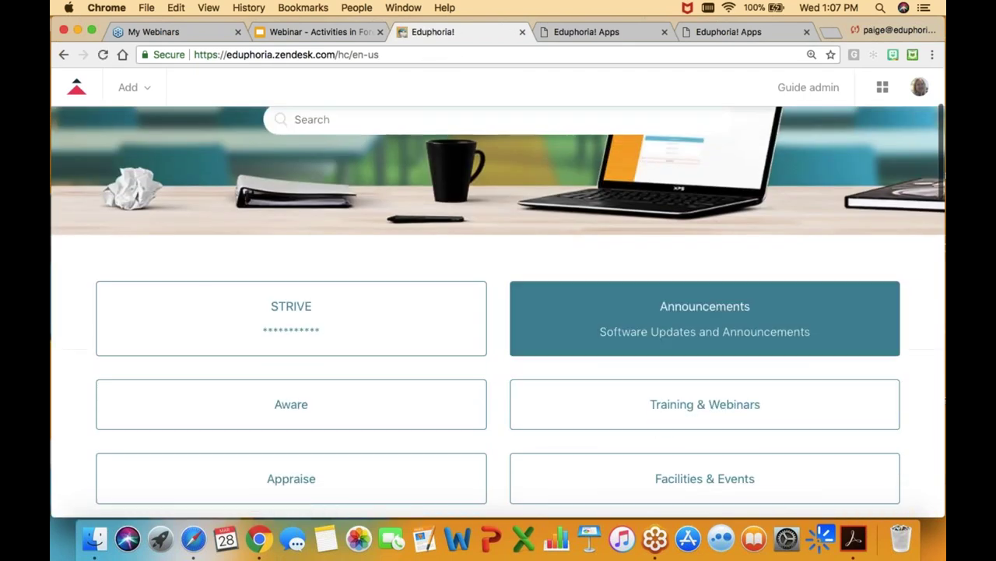
{"action": "left_click", "coordinate": [695, 415]}
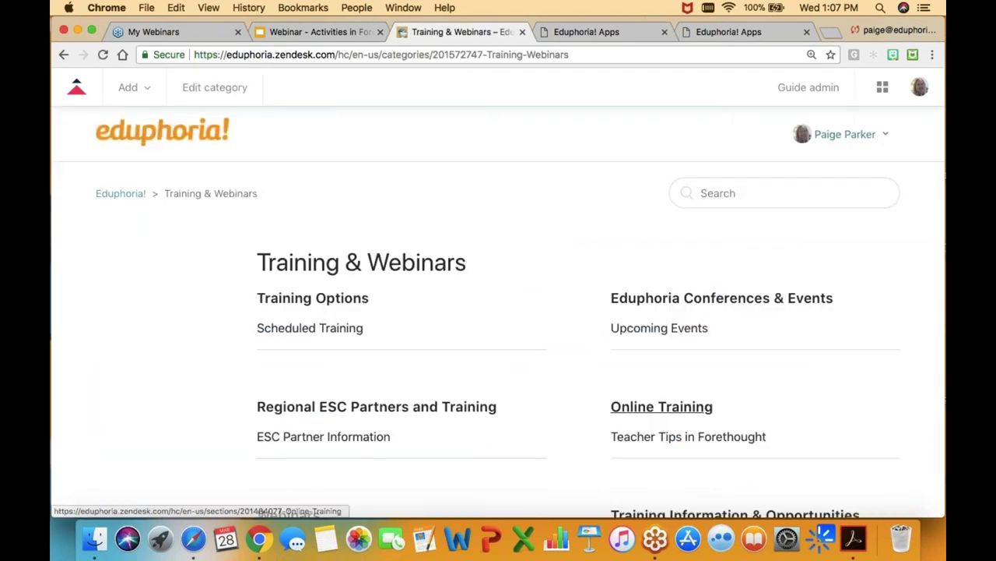
{"action": "scroll", "coordinate": [480, 429], "scroll_direction": "down", "scroll_amount": 2}
{"action": "scroll", "coordinate": [480, 431], "scroll_direction": "down", "scroll_amount": 8}
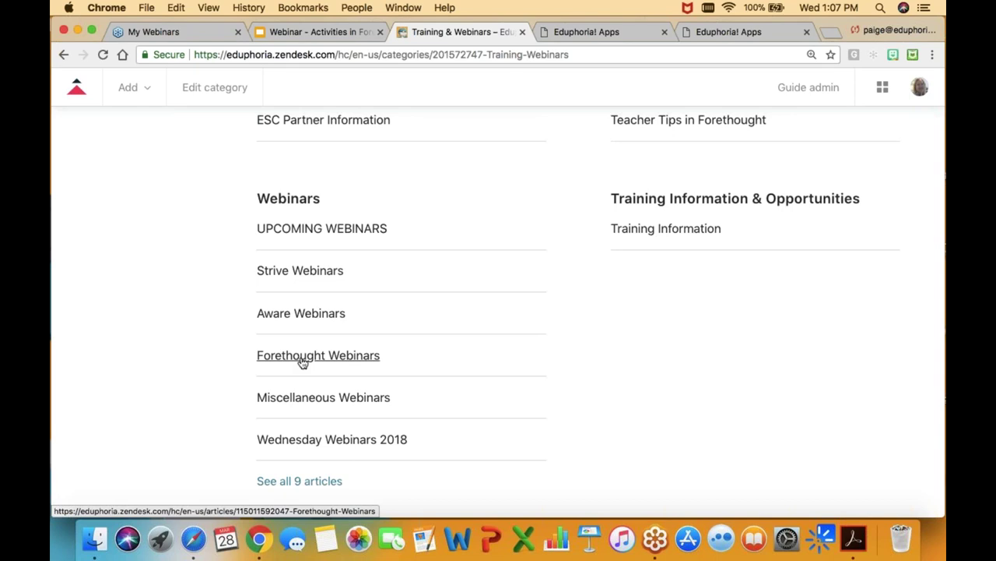
From the teacher's Eduphoria! Apps page, open Forethought to the Day 165 English I lesson plan.
{"action": "left_click", "coordinate": [592, 32]}
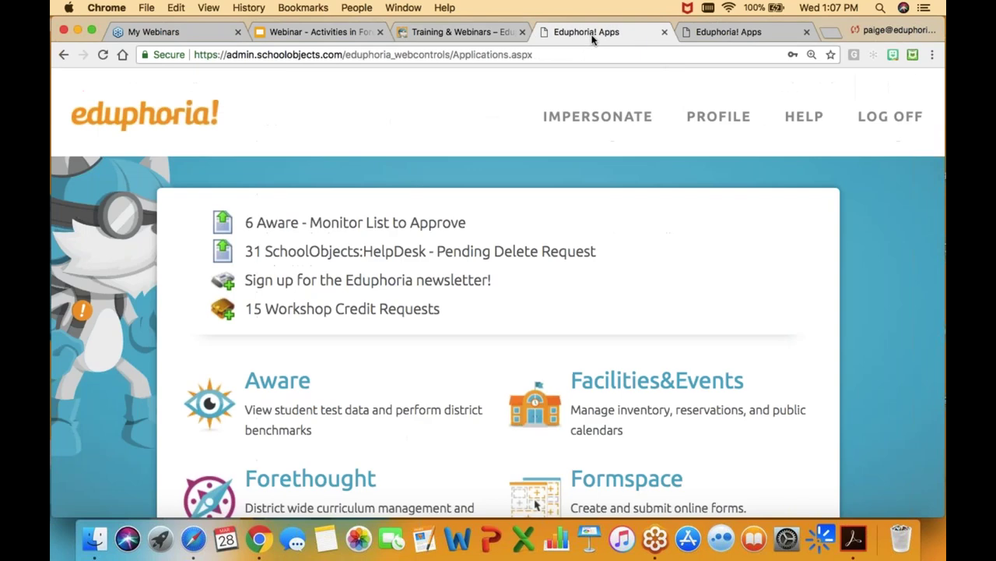
{"action": "left_click", "coordinate": [729, 32]}
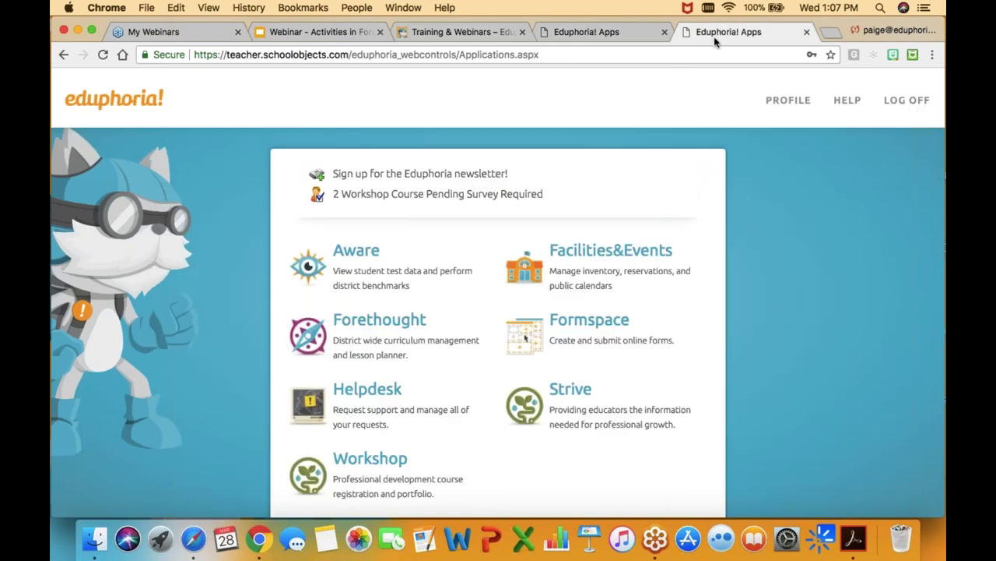
{"action": "left_click", "coordinate": [378, 330]}
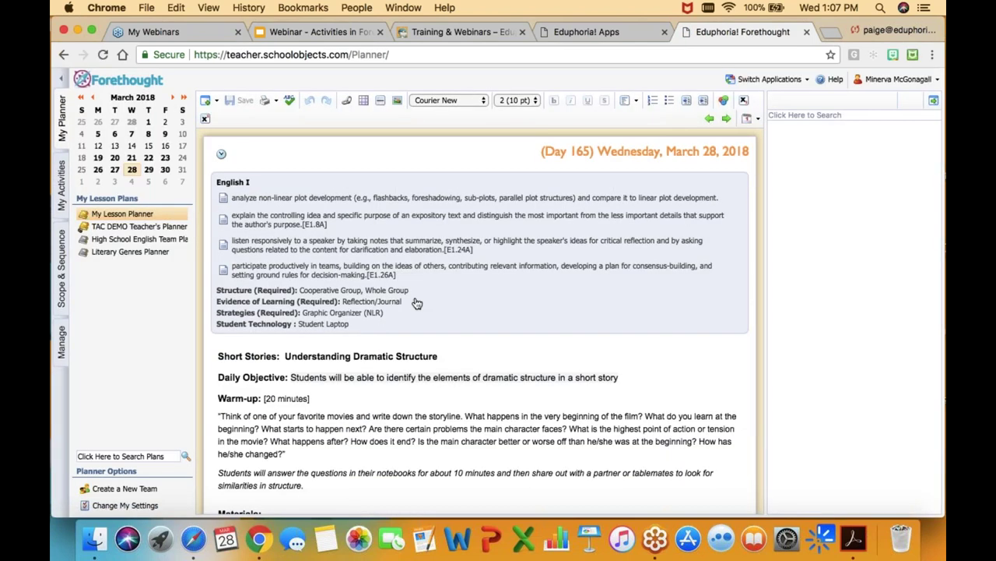
{"action": "scroll", "coordinate": [327, 498], "scroll_direction": "down", "scroll_amount": 2}
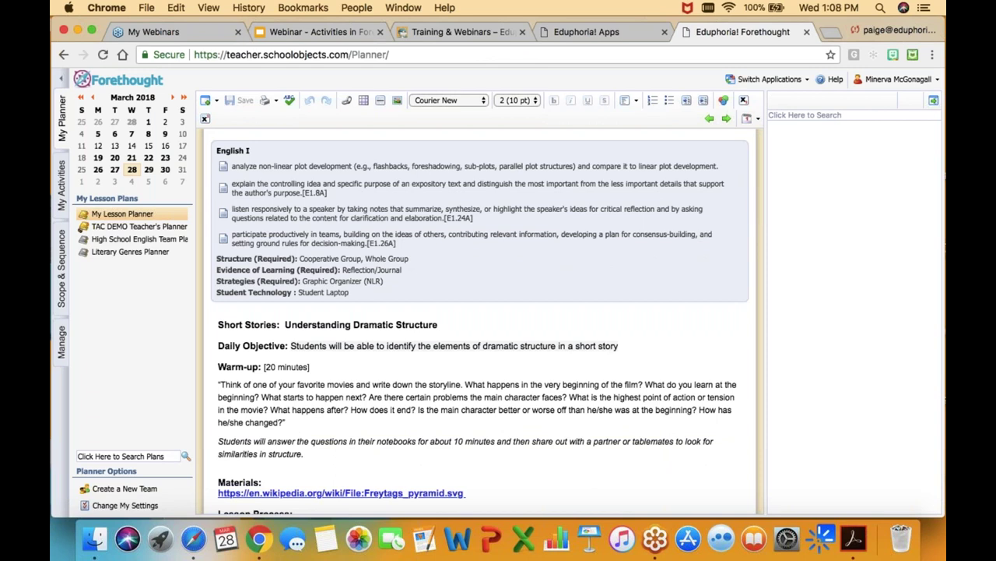
{"action": "scroll", "coordinate": [483, 327], "scroll_direction": "down", "scroll_amount": 3}
{"action": "scroll", "coordinate": [482, 327], "scroll_direction": "up", "scroll_amount": 3}
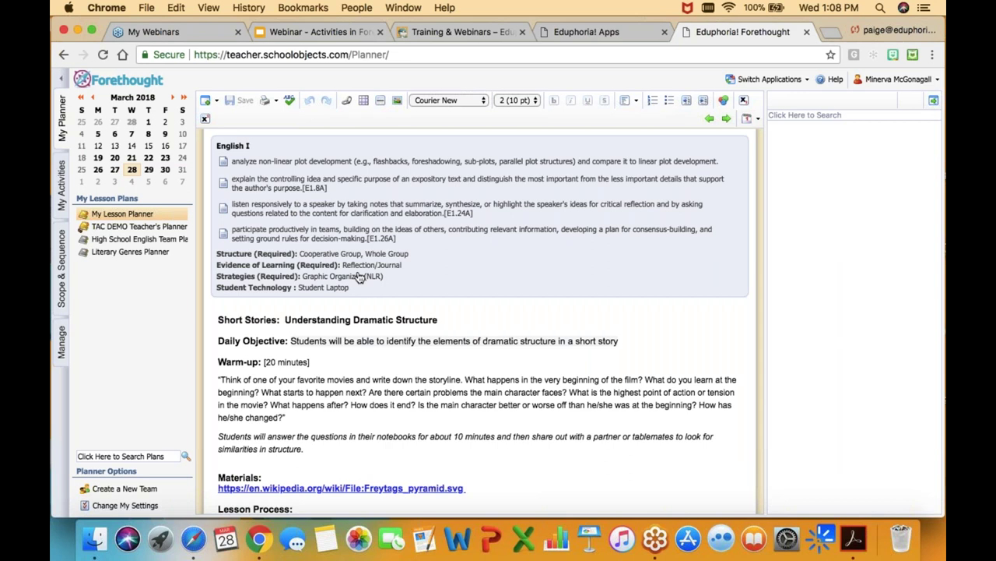
{"action": "scroll", "coordinate": [359, 277], "scroll_direction": "down", "scroll_amount": 15}
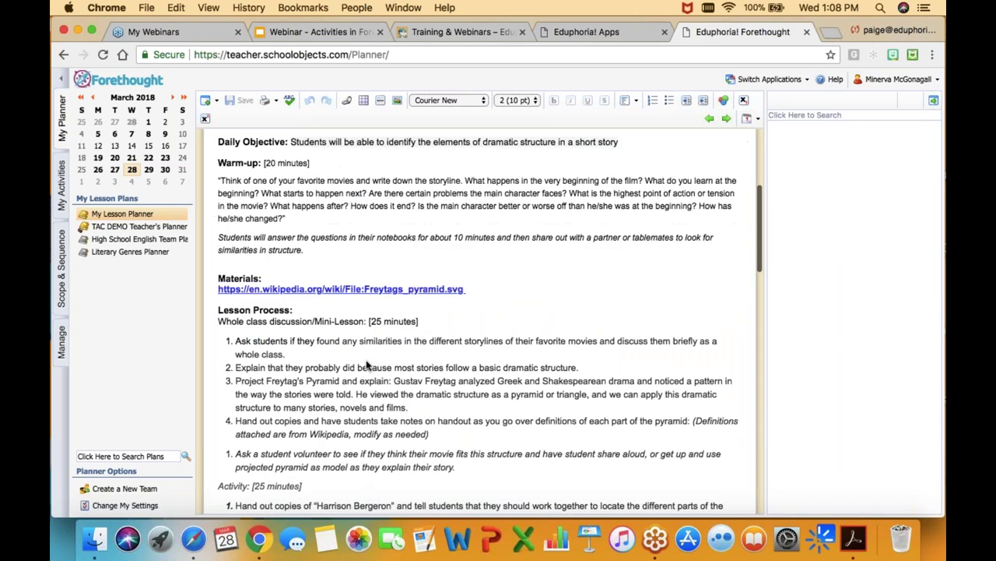
{"action": "scroll", "coordinate": [368, 365], "scroll_direction": "up", "scroll_amount": 10}
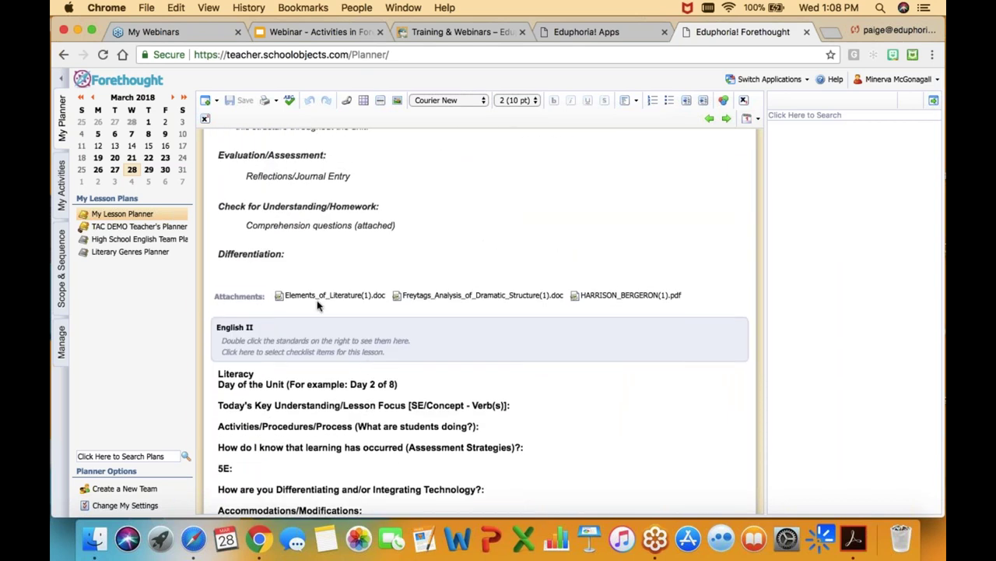
{"action": "scroll", "coordinate": [317, 305], "scroll_direction": "up", "scroll_amount": 3}
{"action": "scroll", "coordinate": [480, 319], "scroll_direction": "up", "scroll_amount": 10}
{"action": "scroll", "coordinate": [480, 319], "scroll_direction": "up", "scroll_amount": 6}
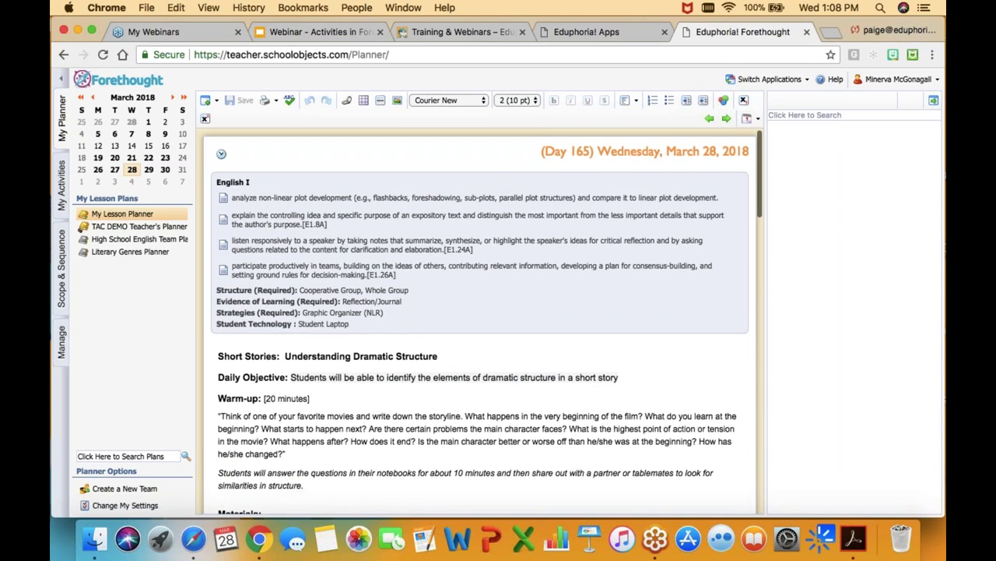
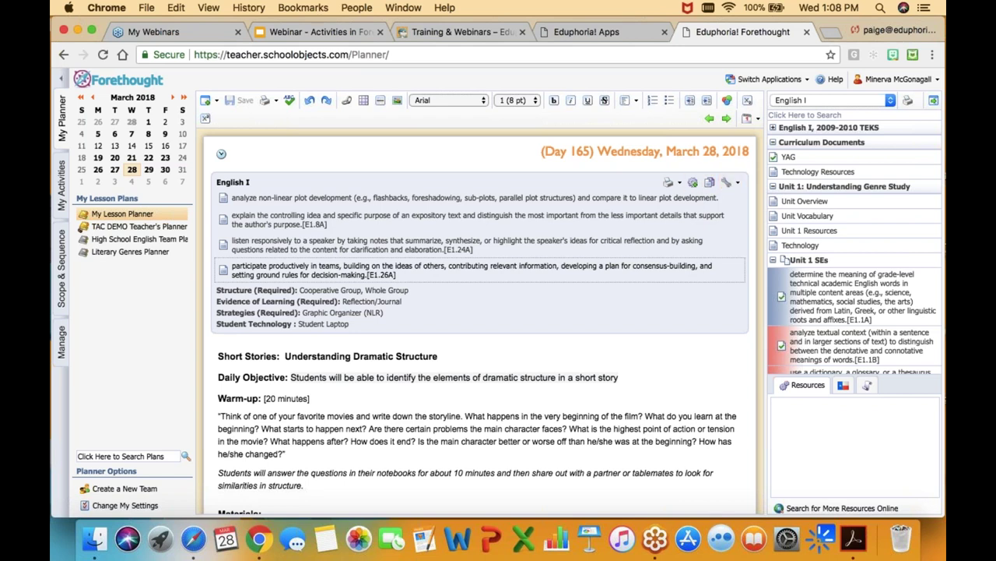
Zoom the browser in, then settle at 125% so the March 28 English I lesson is readable.
{"action": "key", "text": "super+equal"}
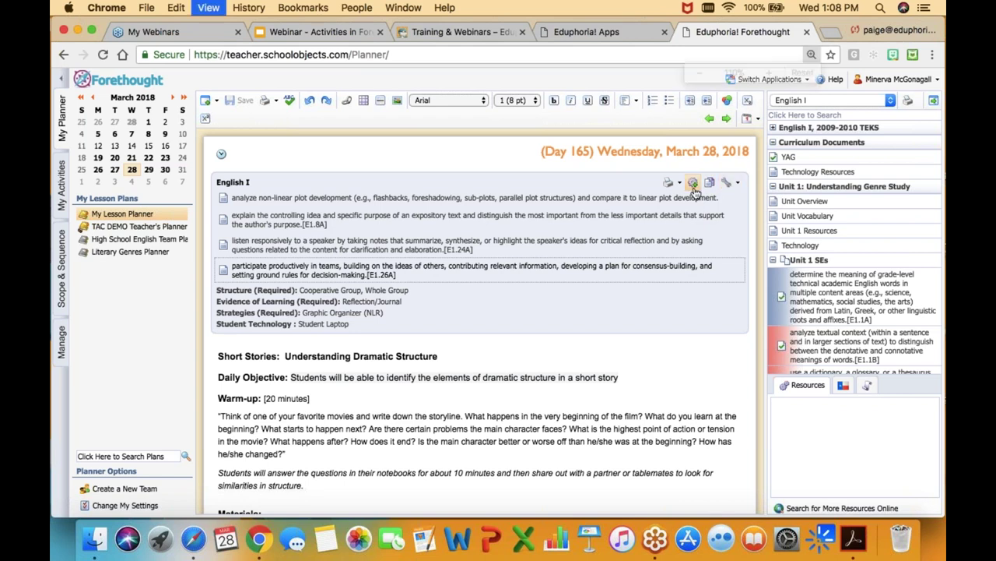
{"action": "key", "text": "super+equal"}
{"action": "key", "text": "super+equal"}
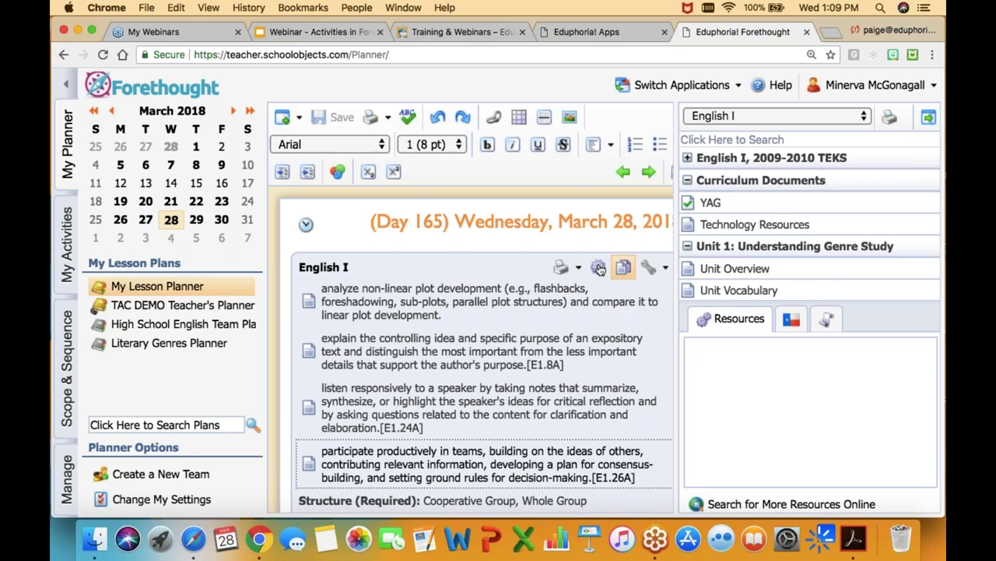
{"action": "left_click", "coordinate": [599, 268]}
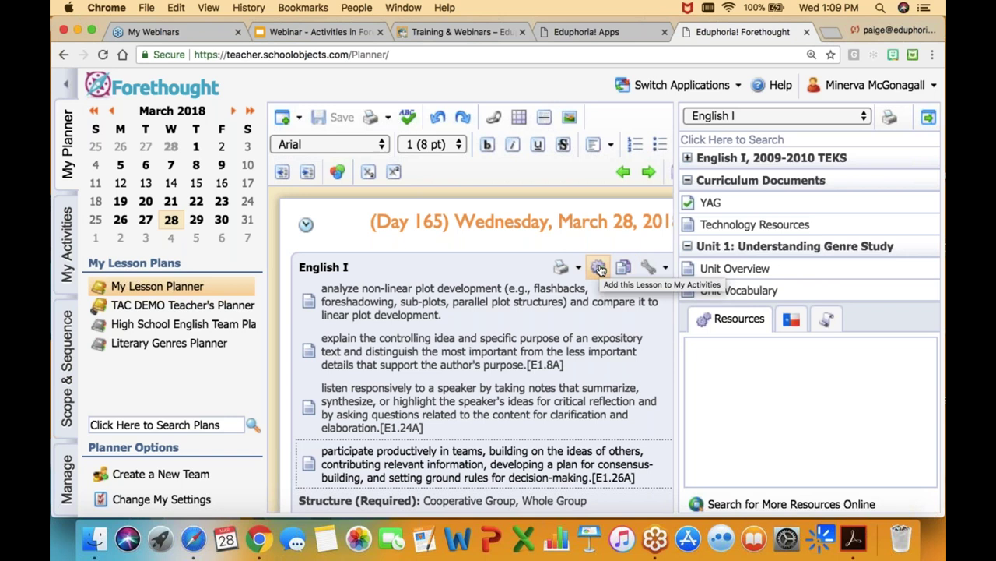
{"action": "key", "text": "super+minus"}
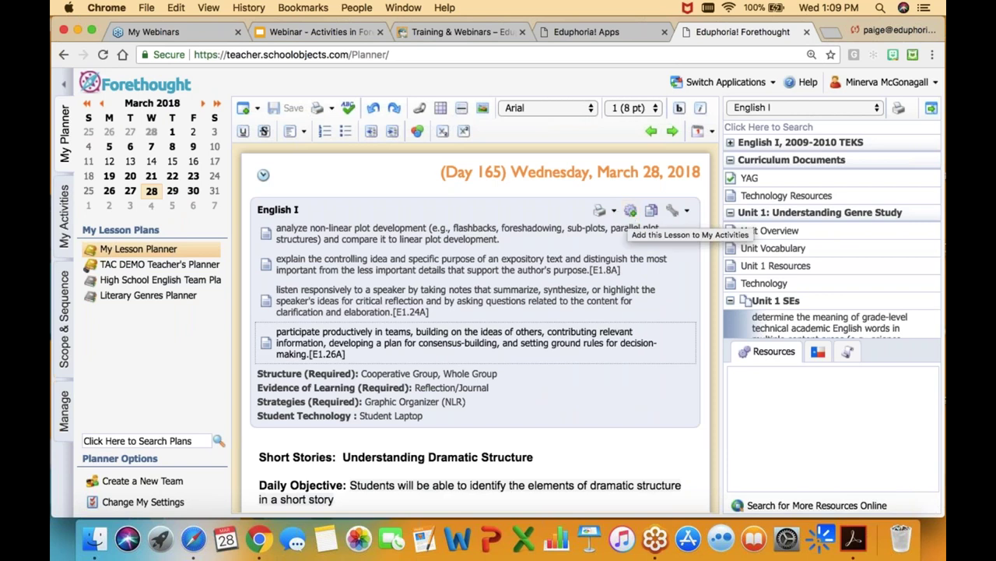
Copy the March 28 English I lesson into My Activities and acknowledge the confirmation.
{"action": "left_click", "coordinate": [630, 215]}
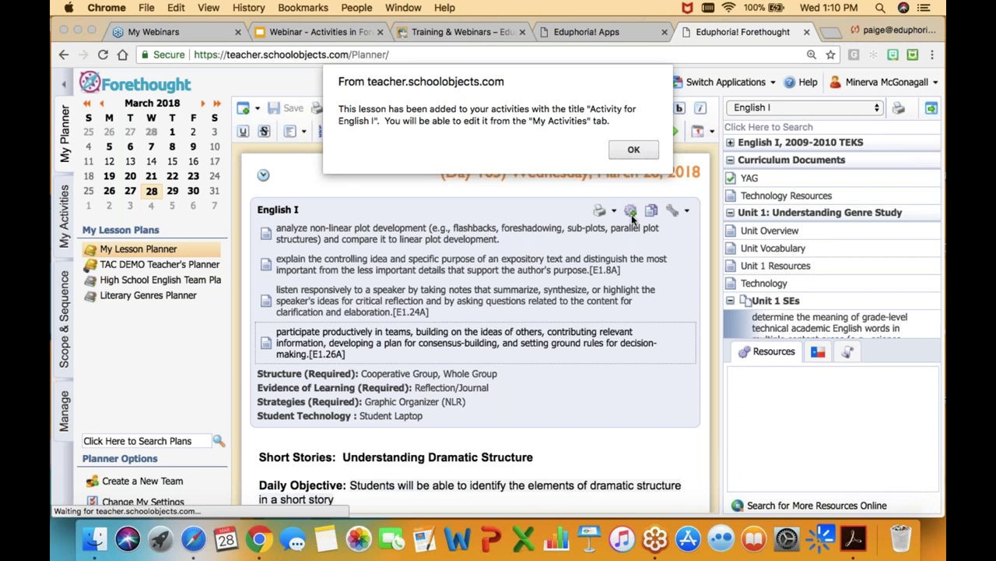
{"action": "left_click", "coordinate": [634, 150]}
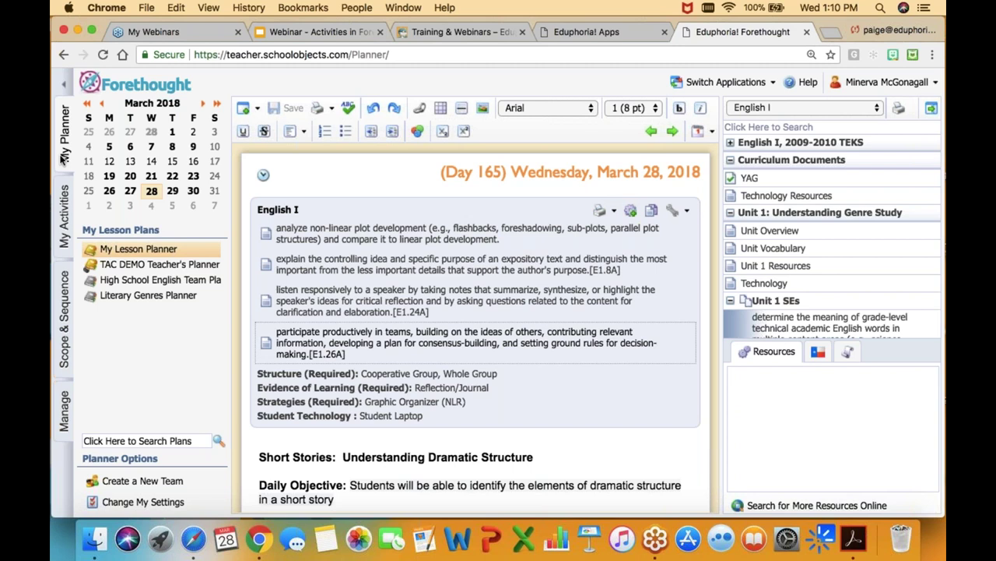
Open Activity for English I and scroll through its standards, daily objective and three attachments.
{"action": "left_click", "coordinate": [65, 207]}
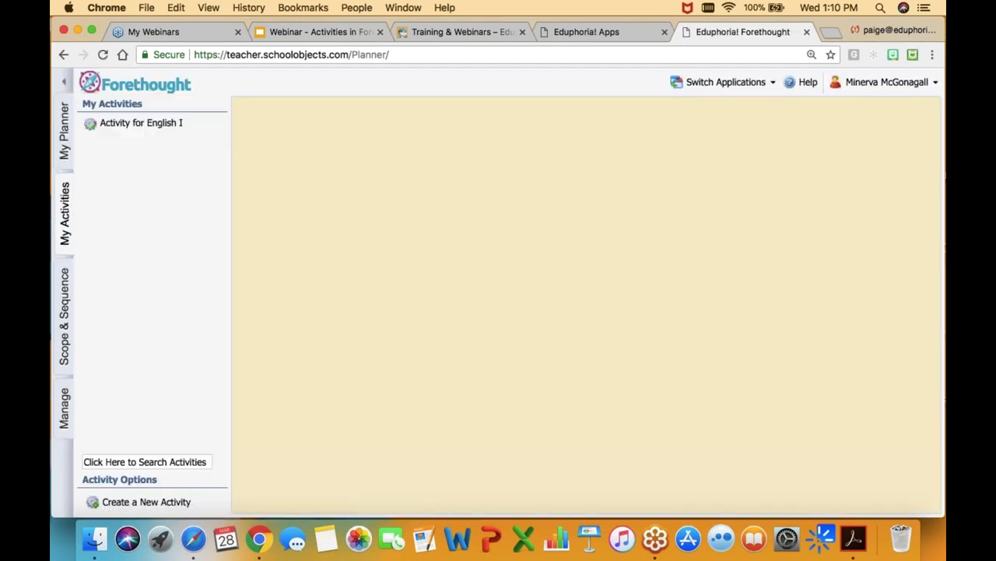
{"action": "left_click", "coordinate": [133, 125]}
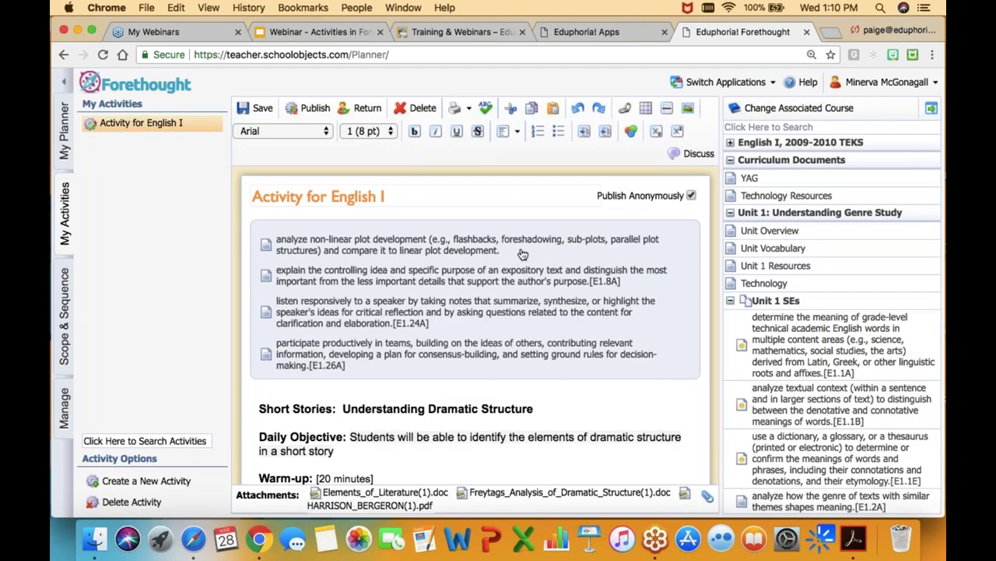
{"action": "scroll", "coordinate": [522, 254], "scroll_direction": "down", "scroll_amount": 3}
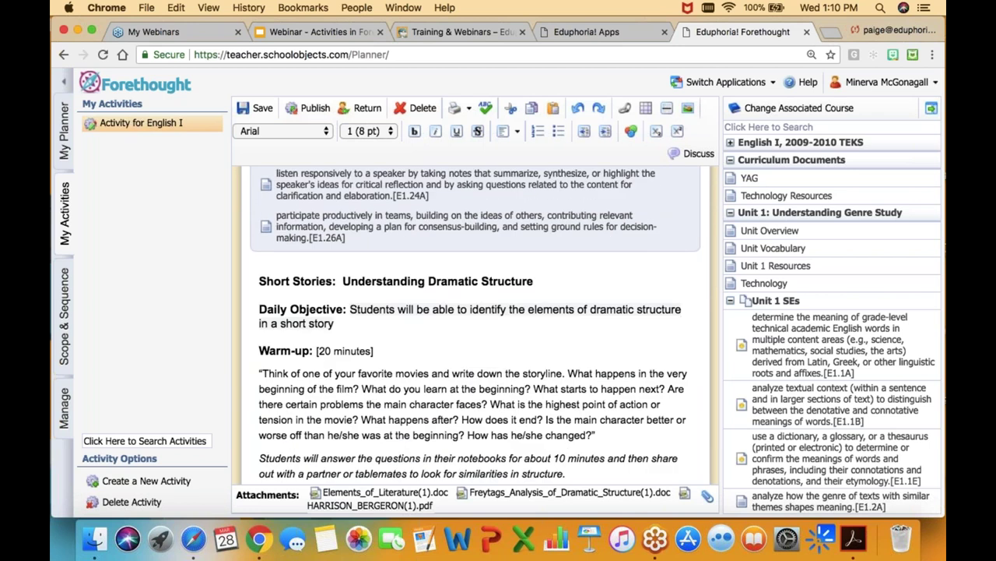
{"action": "scroll", "coordinate": [483, 322], "scroll_direction": "down", "scroll_amount": 5}
{"action": "scroll", "coordinate": [483, 322], "scroll_direction": "up", "scroll_amount": 8}
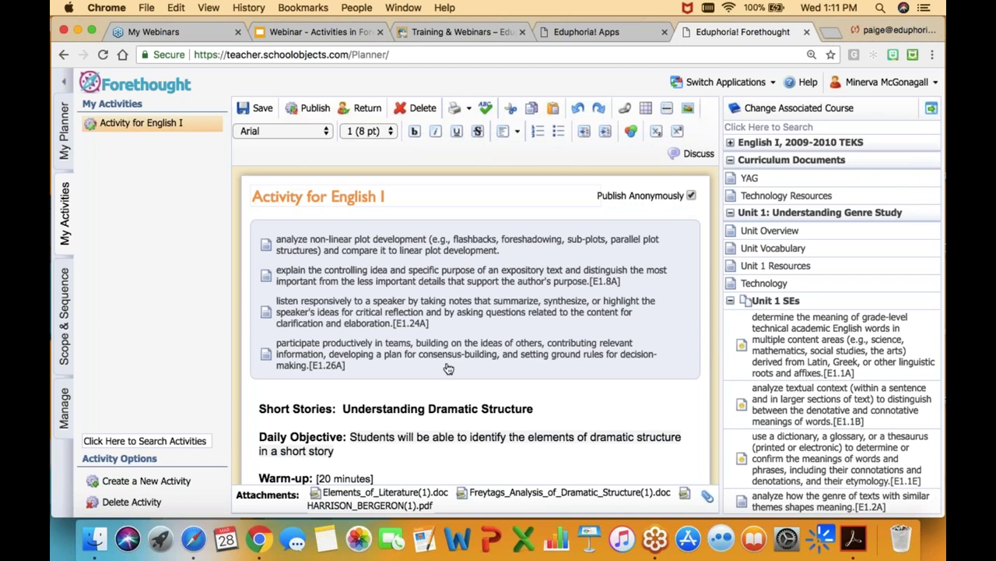
{"action": "scroll", "coordinate": [448, 368], "scroll_direction": "down", "scroll_amount": 10}
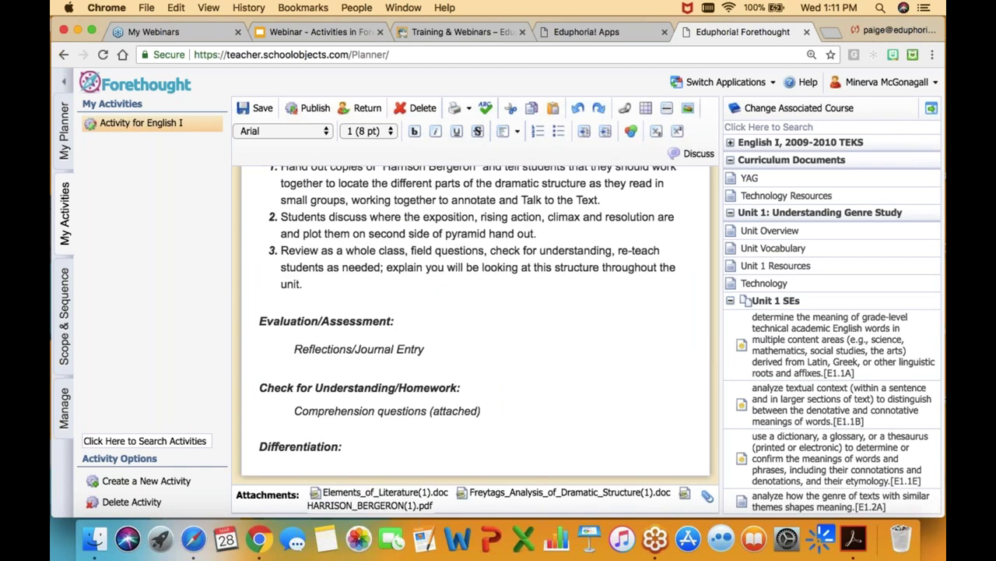
{"action": "scroll", "coordinate": [481, 354], "scroll_direction": "up", "scroll_amount": 10}
{"action": "scroll", "coordinate": [480, 355], "scroll_direction": "up", "scroll_amount": 3}
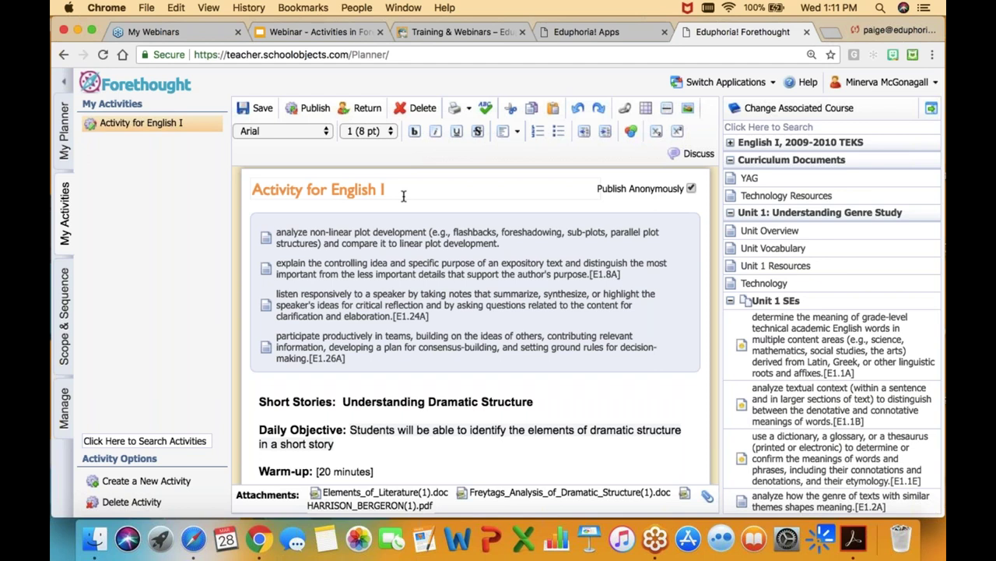
Clear the 'Activity for English I' title and type the new Dramatic Structure title.
{"action": "left_click", "coordinate": [382, 189]}
{"action": "key", "text": "BackSpace"}
{"action": "left_click", "coordinate": [355, 189]}
{"action": "type", "text": "I"}
{"action": "key", "text": "super+a"}
{"action": "key", "text": "BackSpace"}
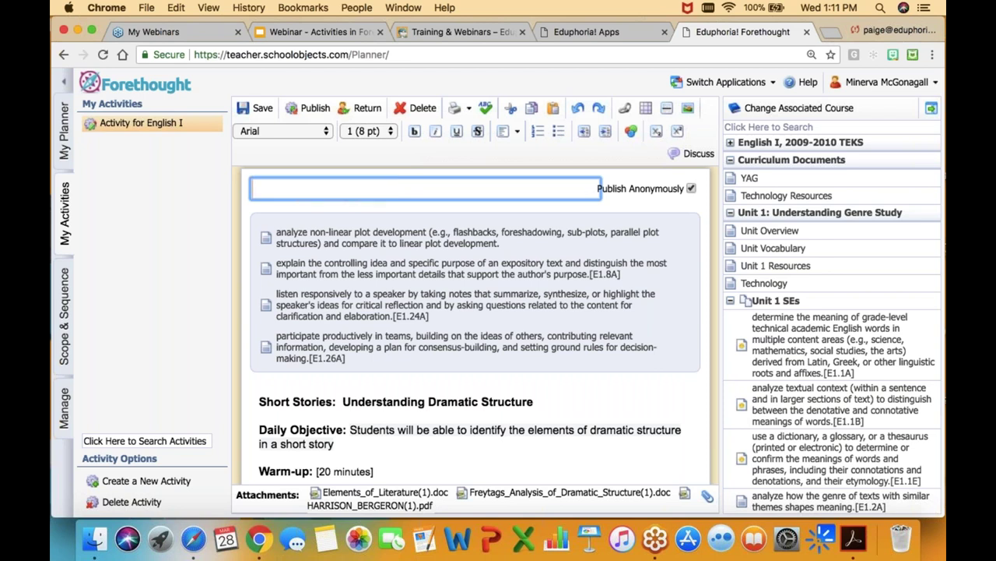
{"action": "type", "text": "I"}
{"action": "key", "text": "BackSpace"}
{"action": "type", "text": "I- Dramatic "}
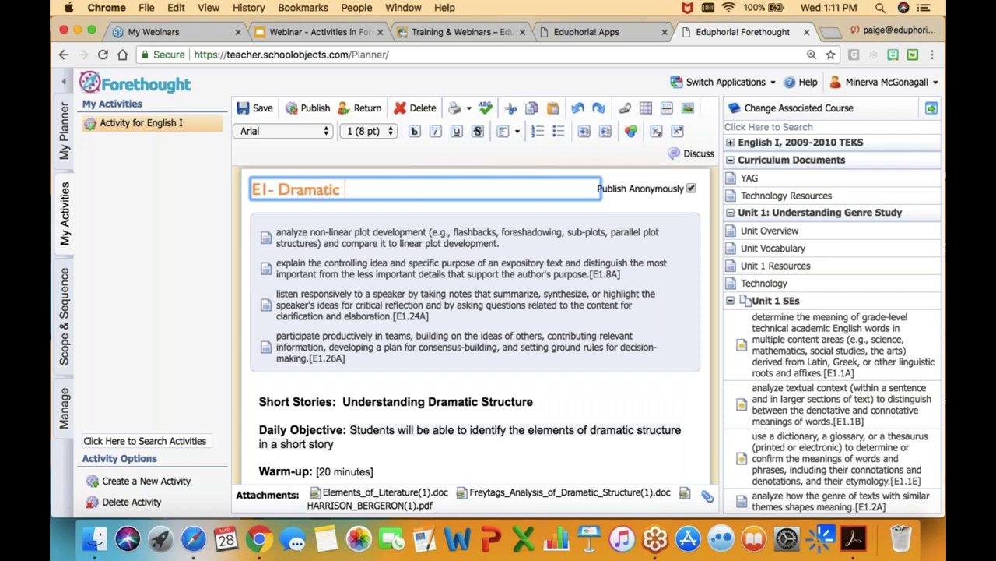
{"action": "type", "text": "Struct"}
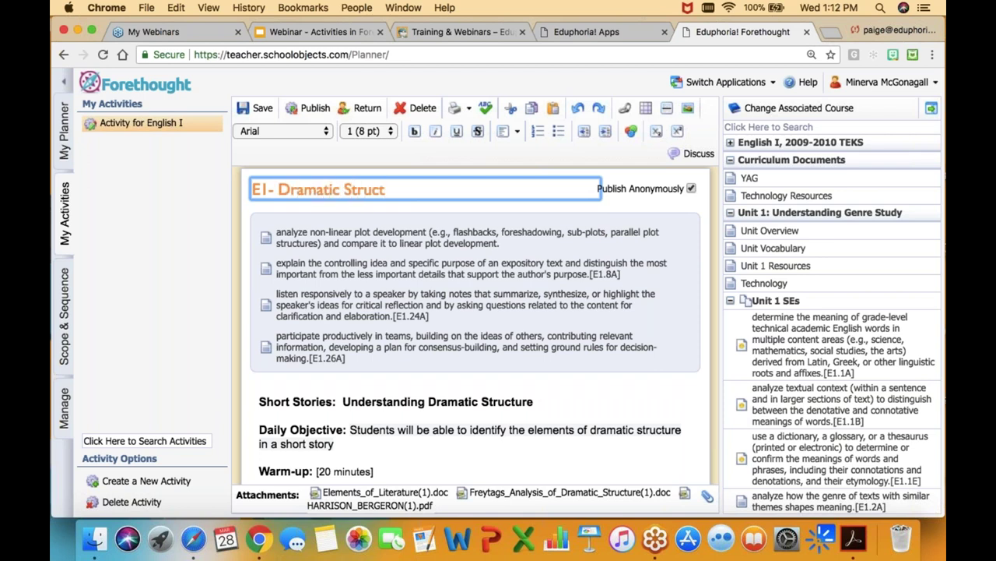
{"action": "type", "text": "ure"}
Insert 'SS -' to make the title 'E1- SS - Dramatic Structure', save, and reload.
{"action": "double_click", "coordinate": [253, 189]}
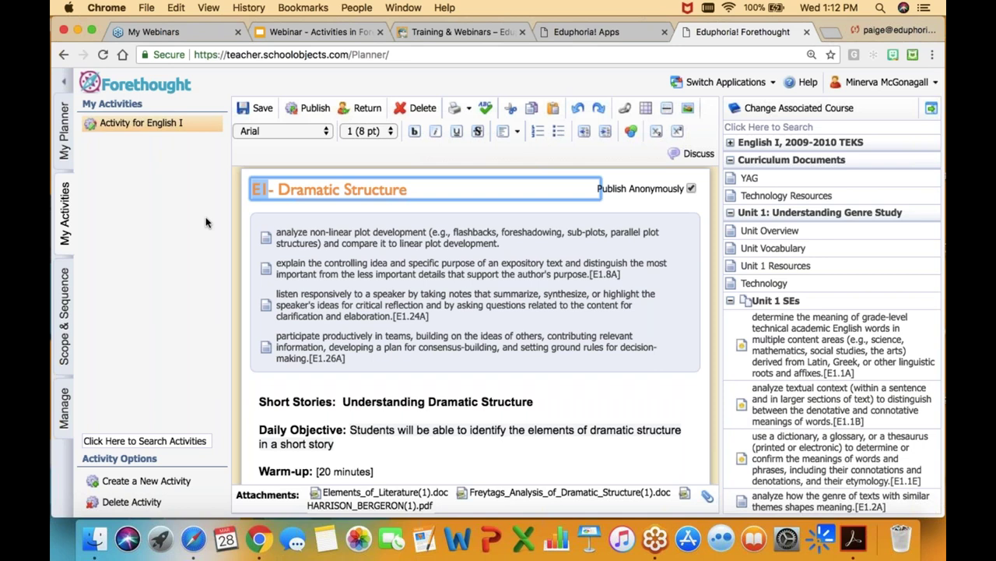
{"action": "left_click", "coordinate": [279, 189]}
{"action": "type", "text": "SS "}
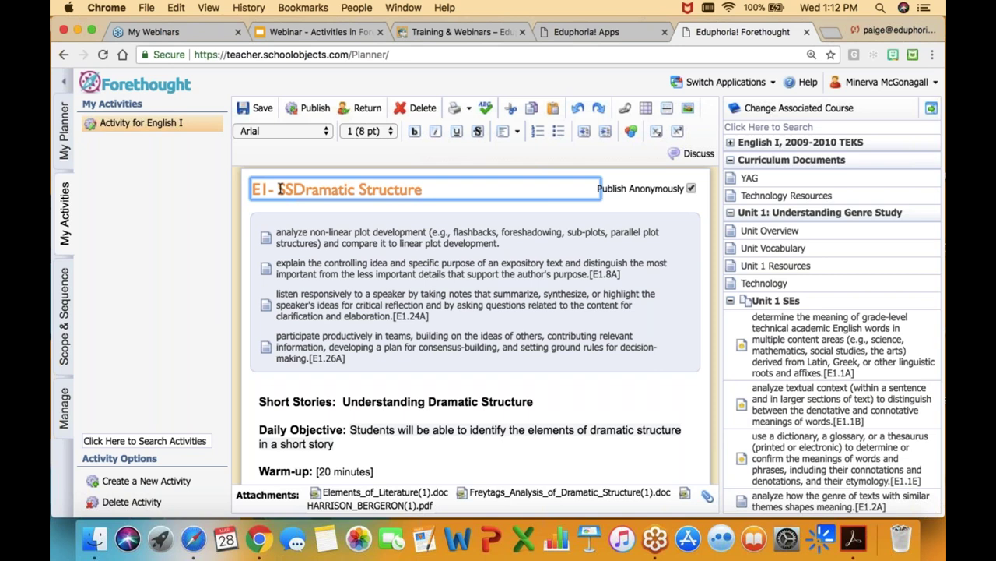
{"action": "type", "text": "-"}
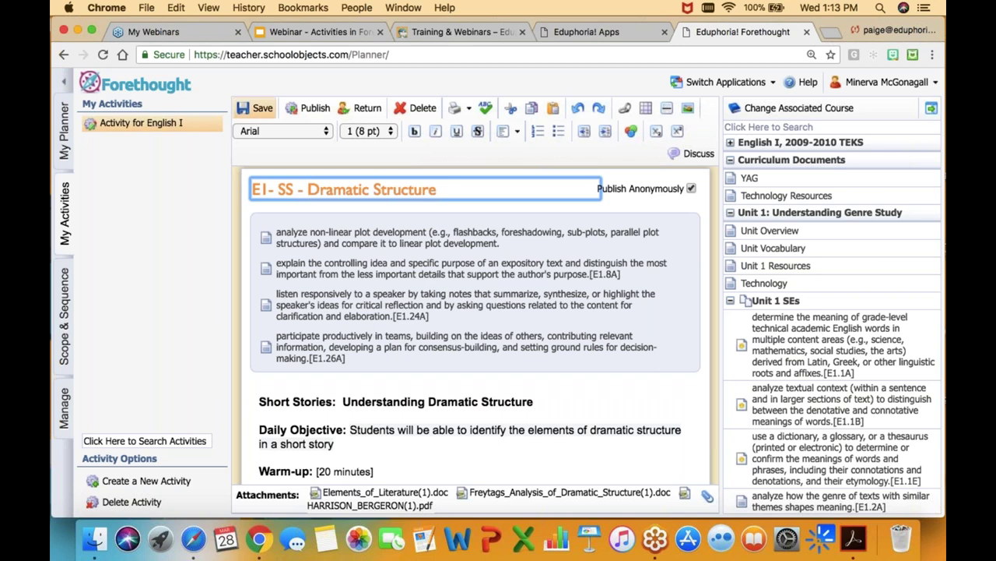
{"action": "left_click", "coordinate": [257, 109]}
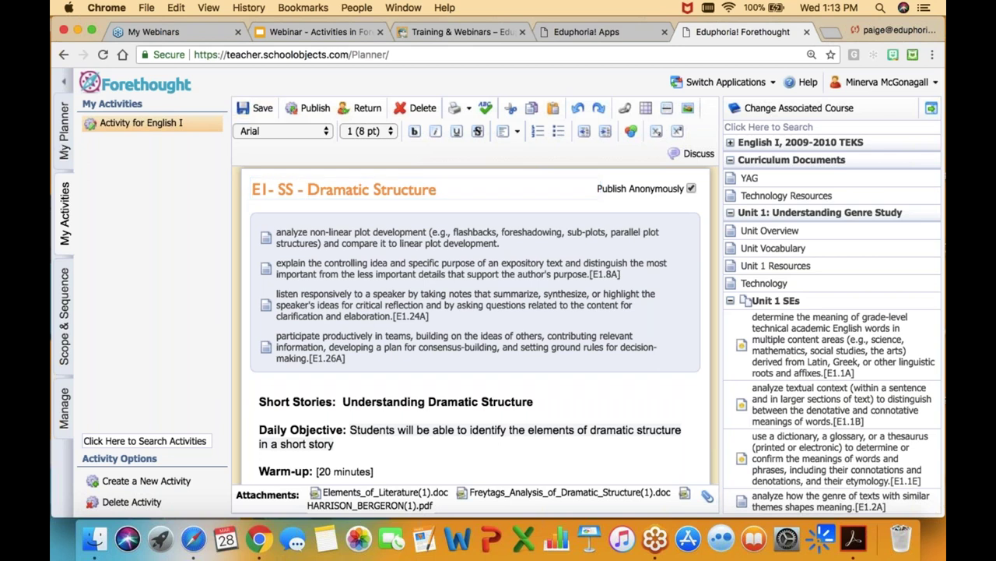
{"action": "left_click", "coordinate": [103, 55]}
Reopen E1- SS - Dramatic Structure and set non-linear plot development as its primary standard.
{"action": "left_click", "coordinate": [628, 161]}
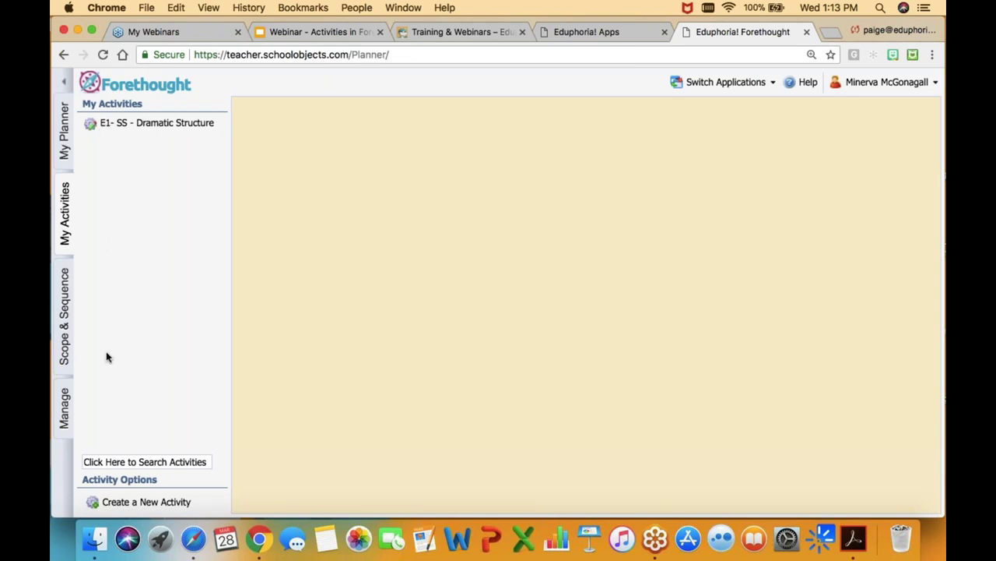
{"action": "left_click", "coordinate": [123, 125]}
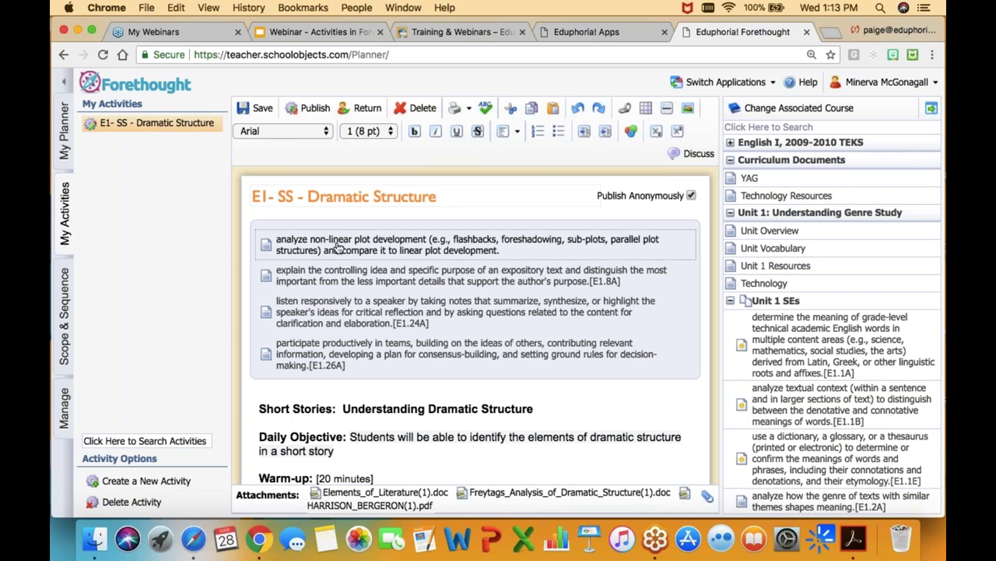
{"action": "right_click", "coordinate": [325, 247]}
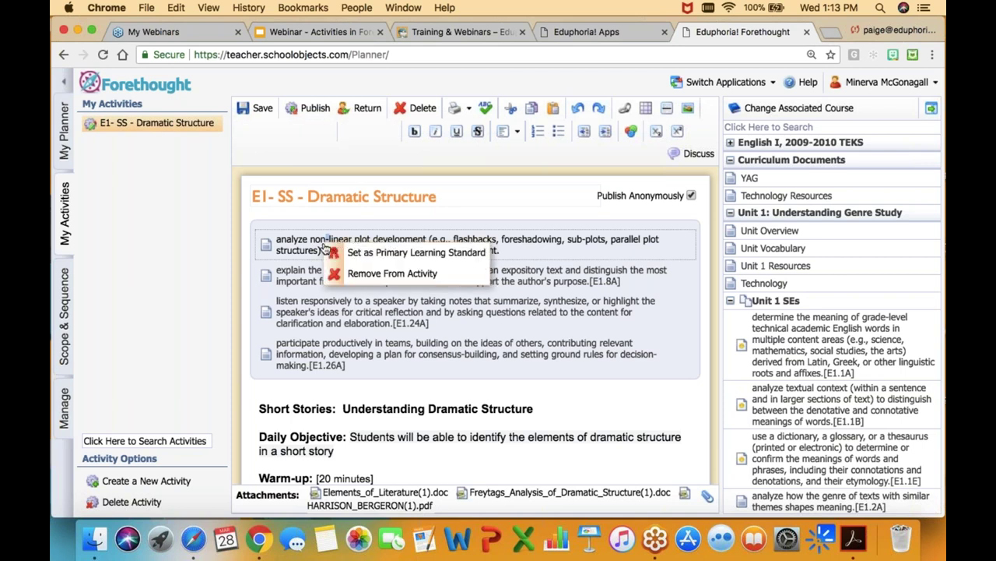
{"action": "left_click", "coordinate": [379, 254]}
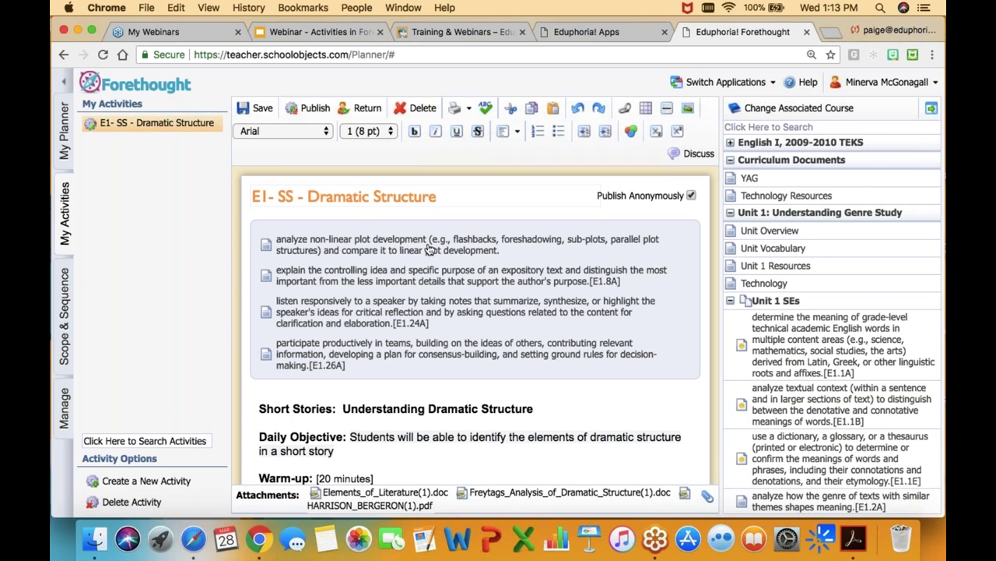
{"action": "left_click", "coordinate": [67, 144]}
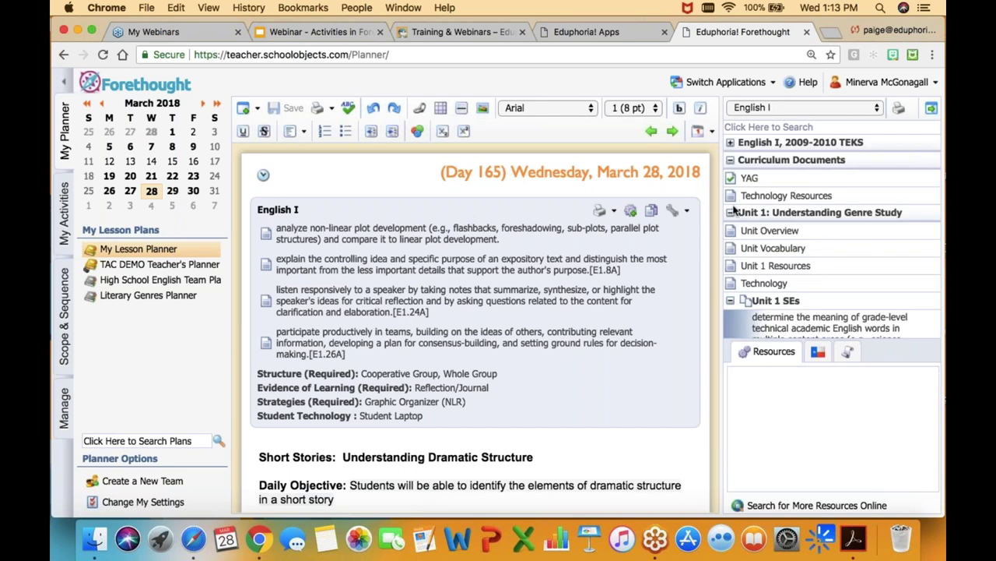
Check E1.2A's resources for the new activity, then reopen E1- SS - Dramatic Structure.
{"action": "scroll", "coordinate": [734, 269], "scroll_direction": "down", "scroll_amount": 2}
{"action": "scroll", "coordinate": [735, 271], "scroll_direction": "down", "scroll_amount": 10}
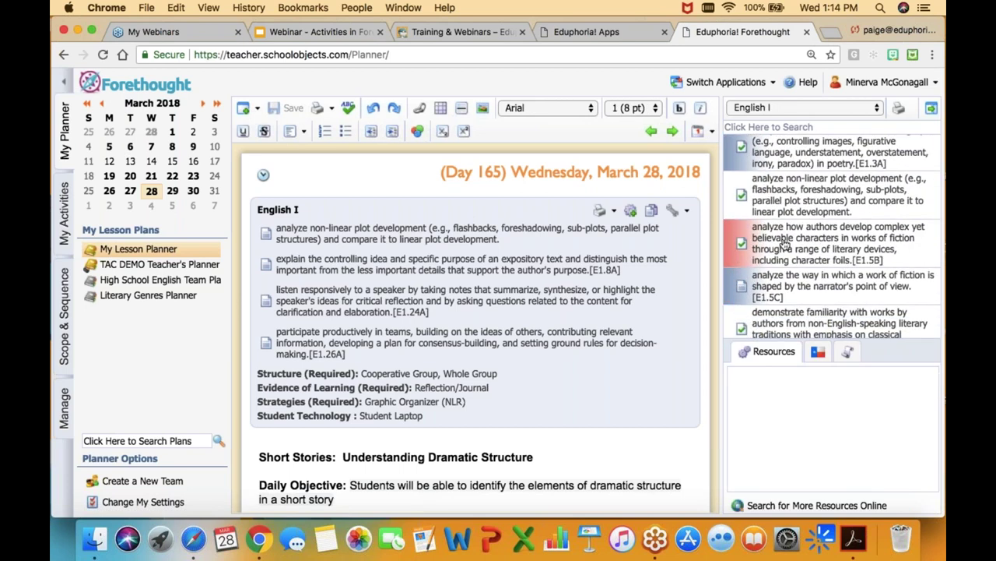
{"action": "left_click", "coordinate": [794, 191]}
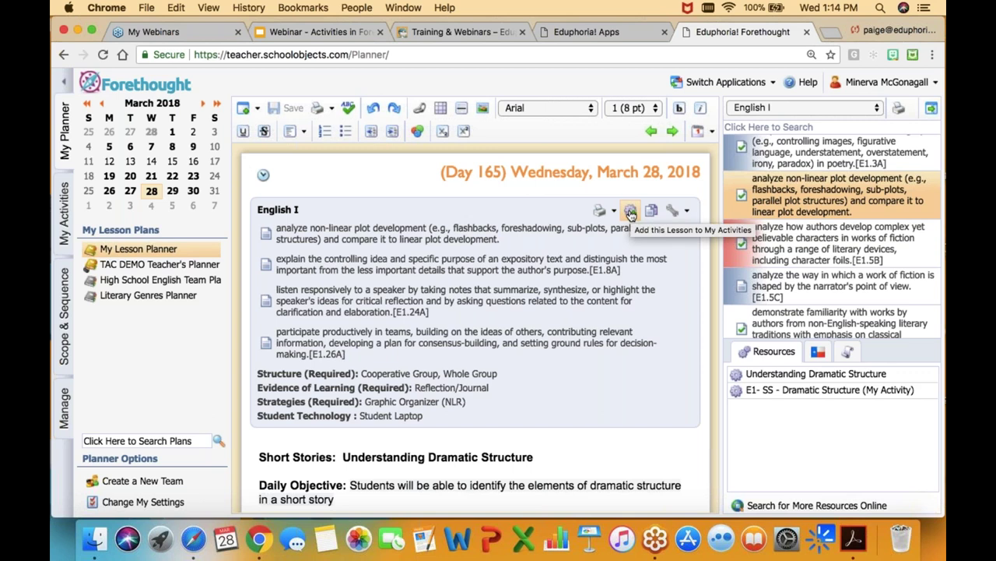
{"action": "left_click", "coordinate": [64, 226]}
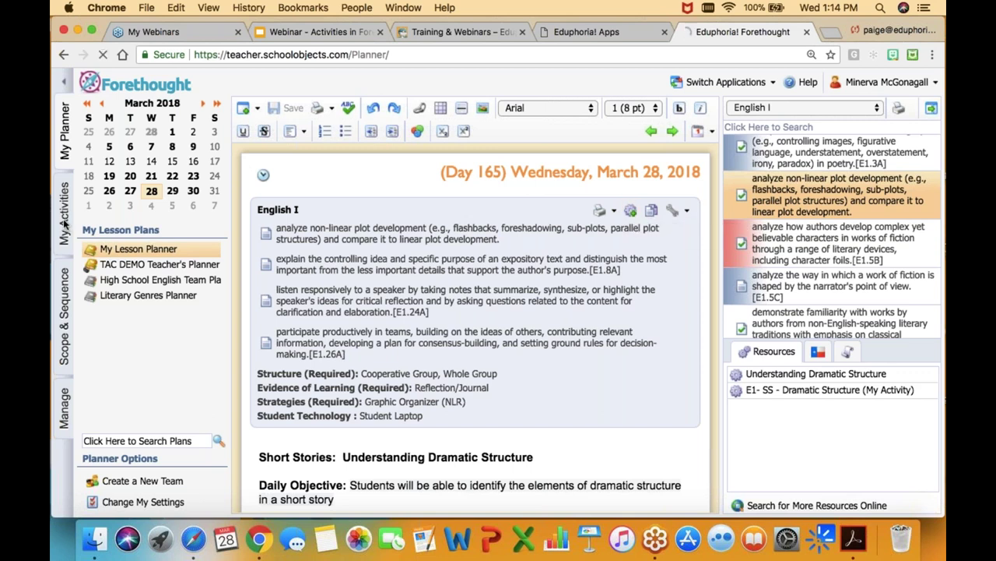
{"action": "left_click", "coordinate": [140, 122]}
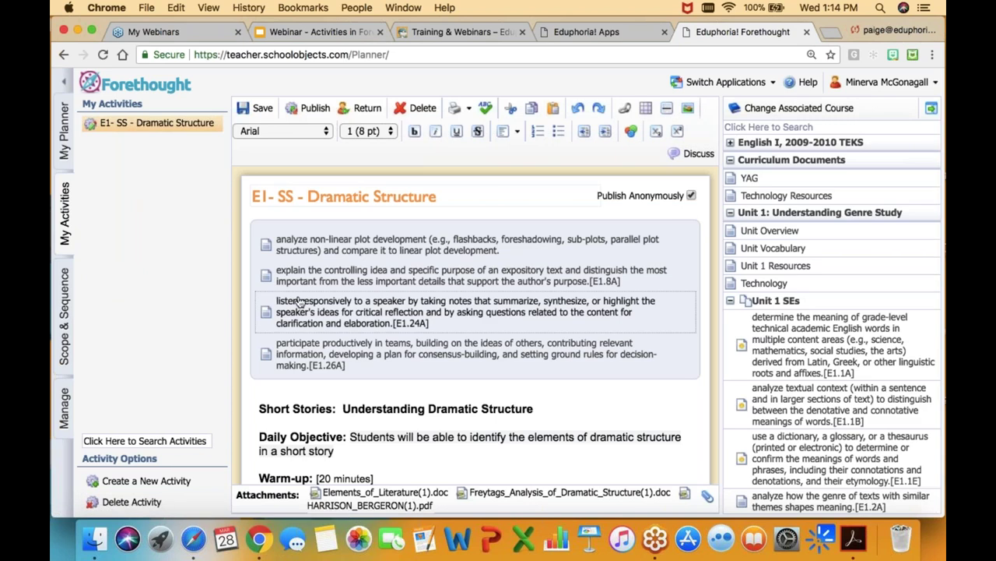
{"action": "left_click", "coordinate": [371, 196]}
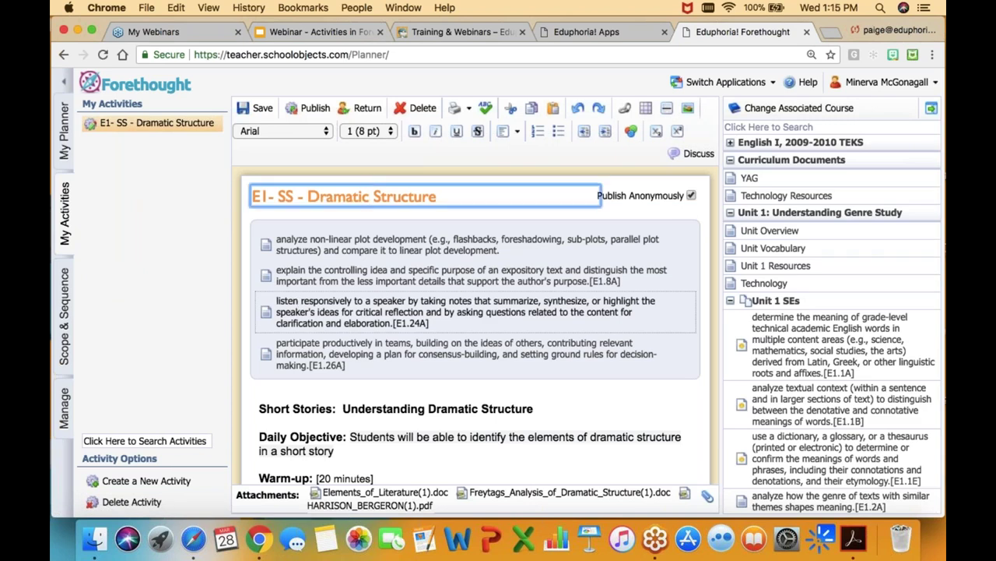
{"action": "scroll", "coordinate": [479, 327], "scroll_direction": "down", "scroll_amount": 10}
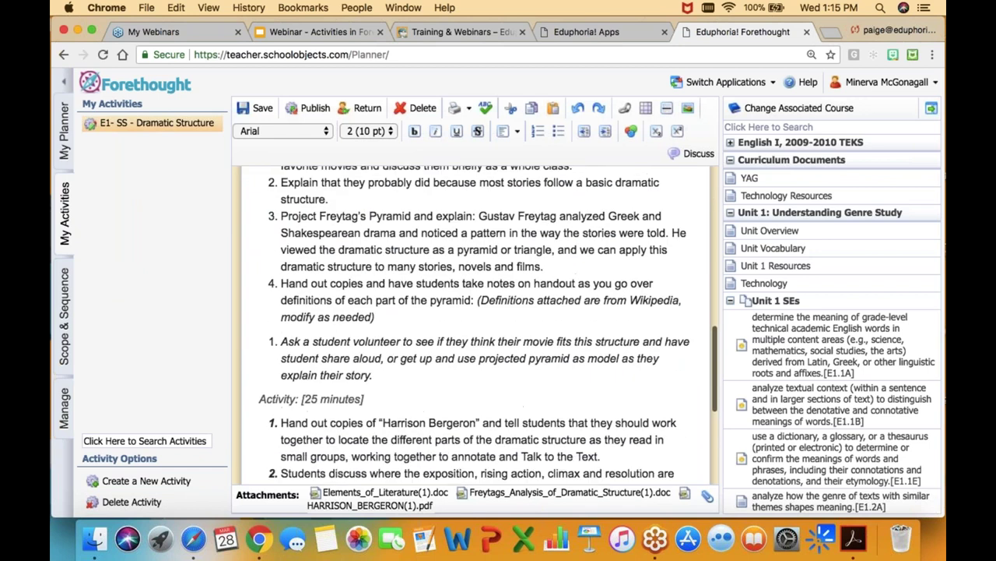
{"action": "scroll", "coordinate": [479, 327], "scroll_direction": "up", "scroll_amount": 8}
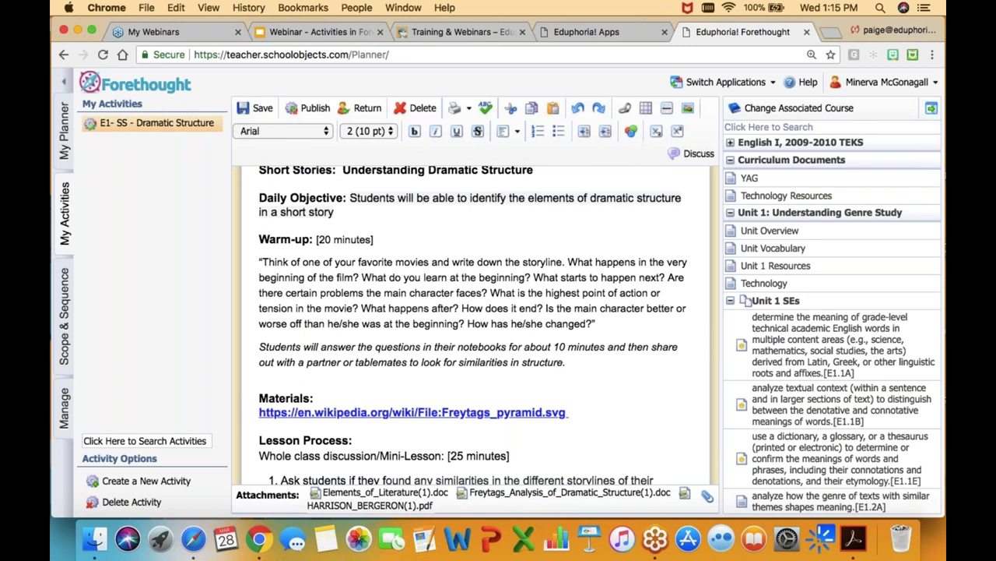
Switch to My Planner and back to My Activities, leaving no activity open.
{"action": "left_click", "coordinate": [67, 129]}
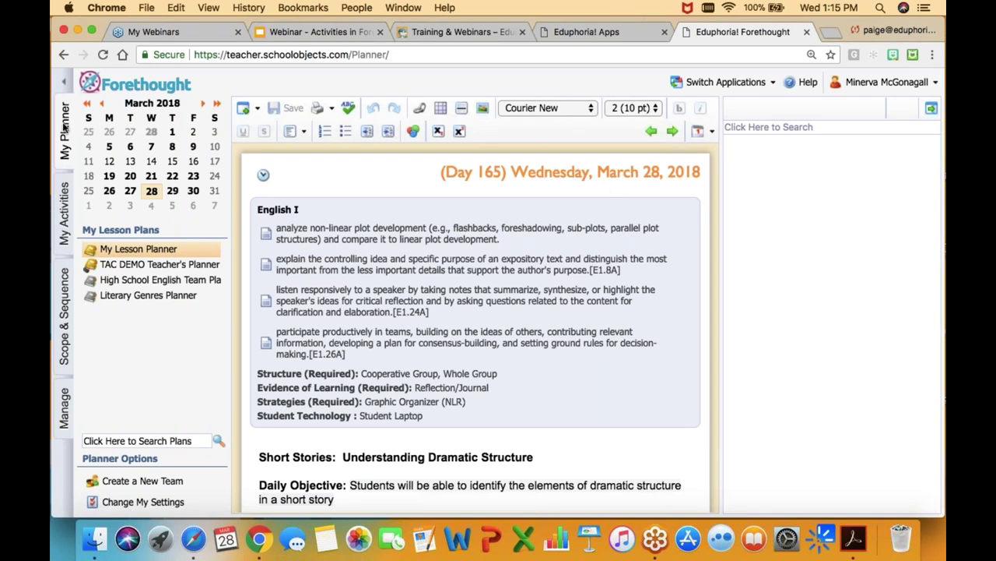
{"action": "left_click", "coordinate": [63, 218]}
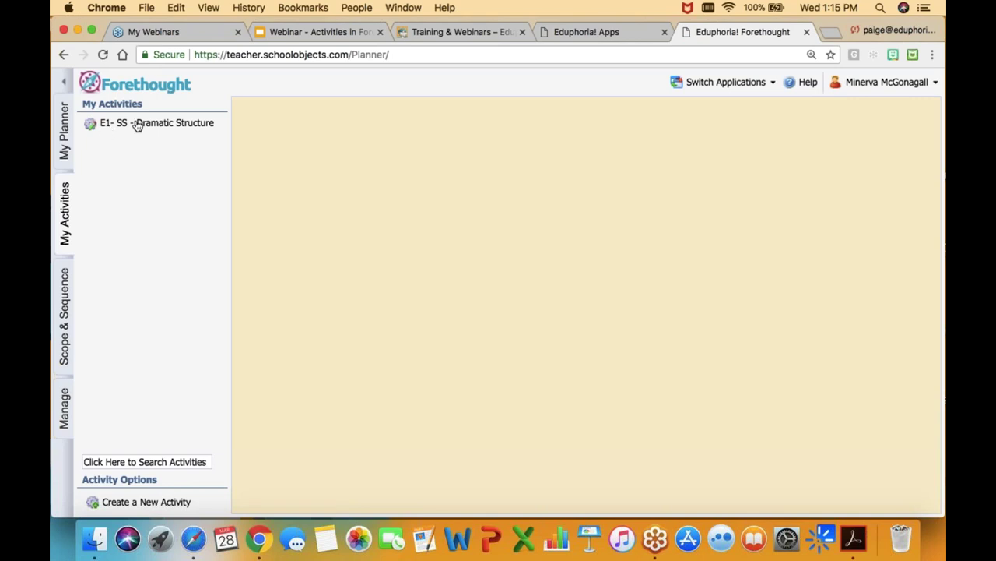
Create a new activity assigned to the English I course.
{"action": "left_click", "coordinate": [122, 502]}
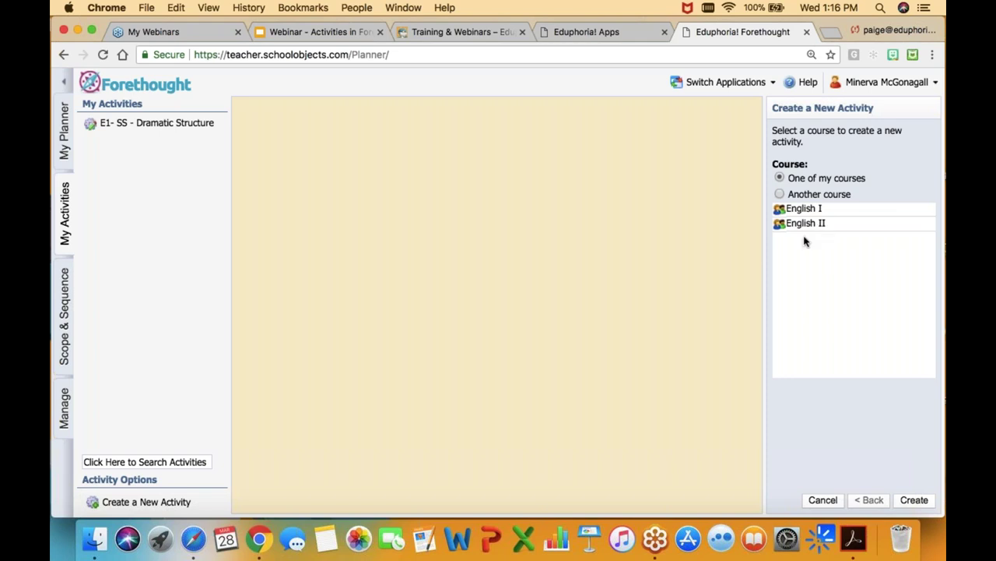
{"action": "left_click", "coordinate": [805, 212]}
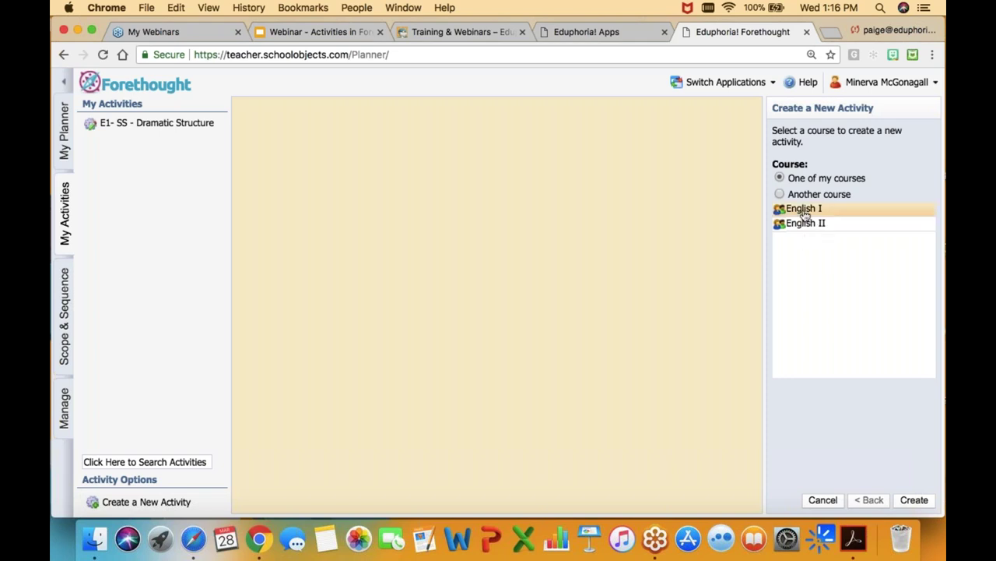
{"action": "left_click", "coordinate": [916, 500]}
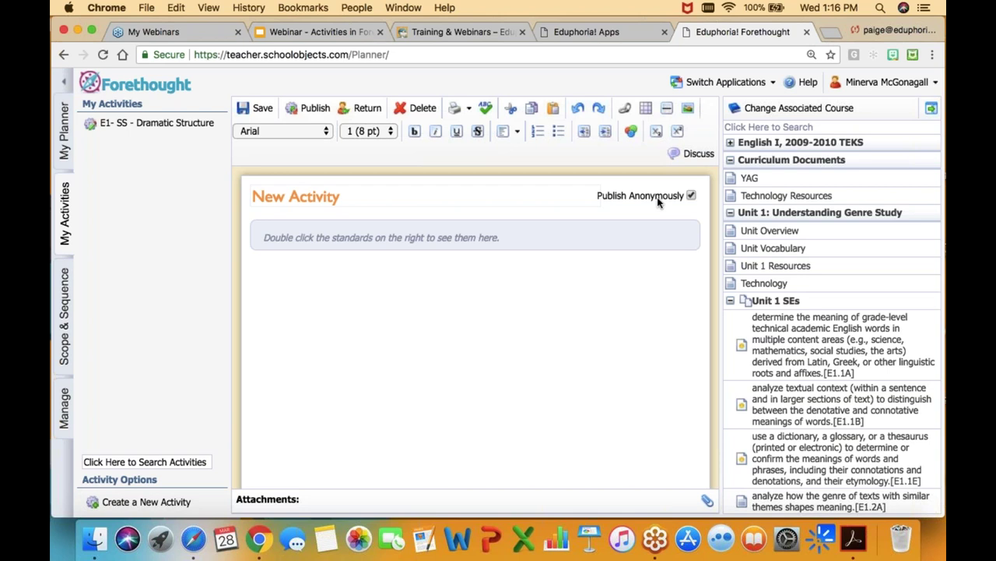
Replace 'New Activity' with 'E1 - G - Parts of Speech', fixing a typo, and save.
{"action": "triple_click", "coordinate": [359, 196]}
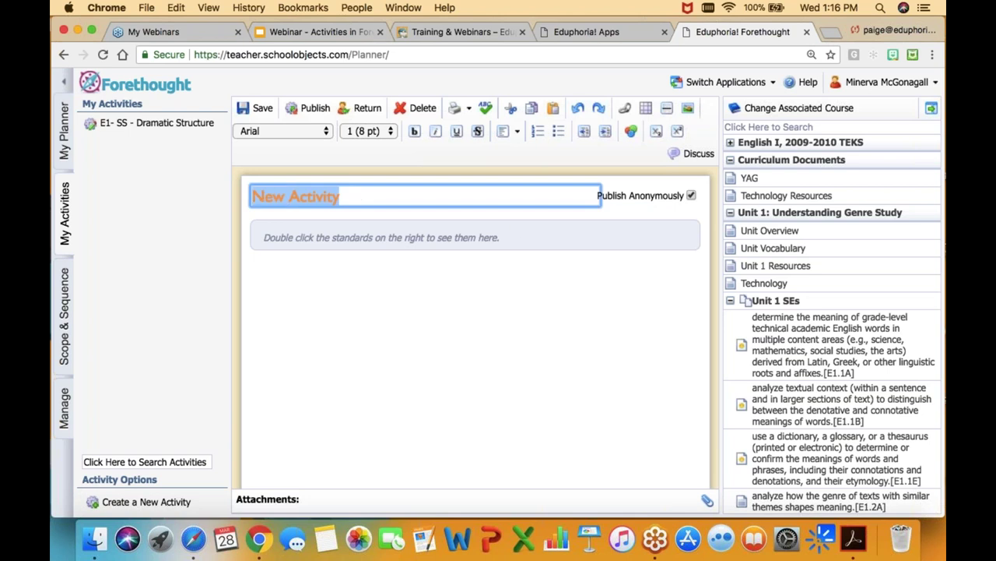
{"action": "type", "text": "E1 -"}
{"action": "key", "text": "Return"}
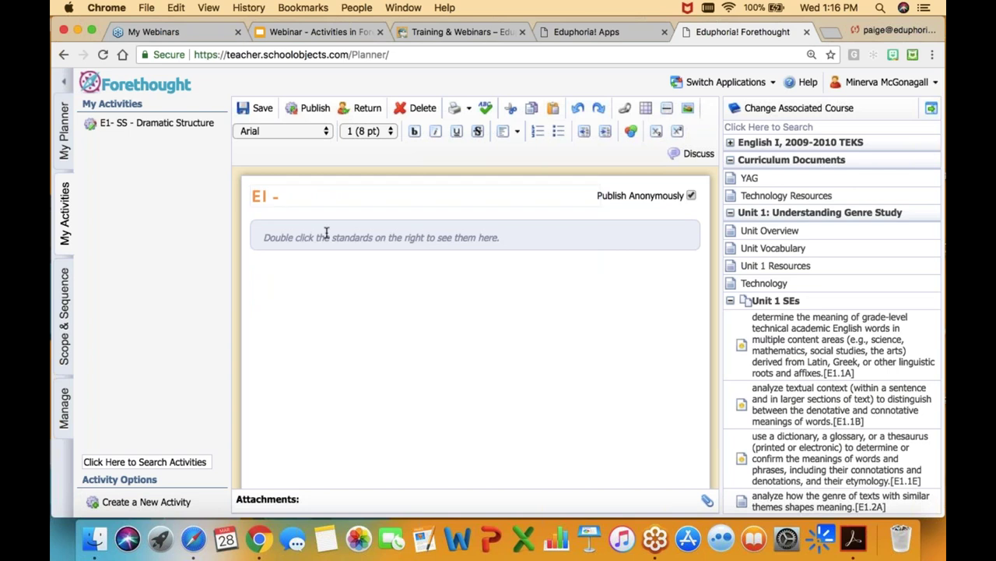
{"action": "left_click", "coordinate": [312, 196]}
{"action": "type", "text": "G "}
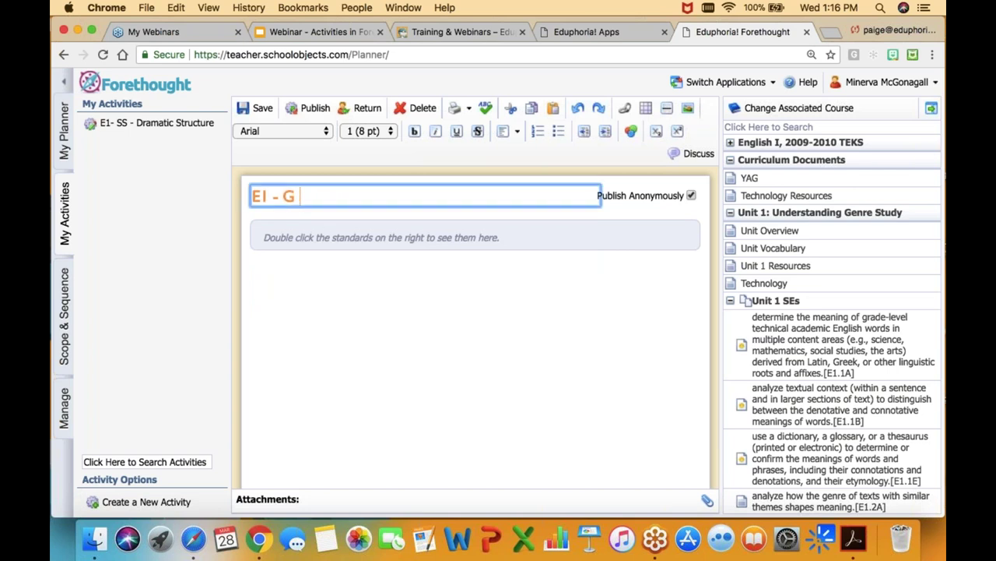
{"action": "type", "text": "- Parts of Speech"}
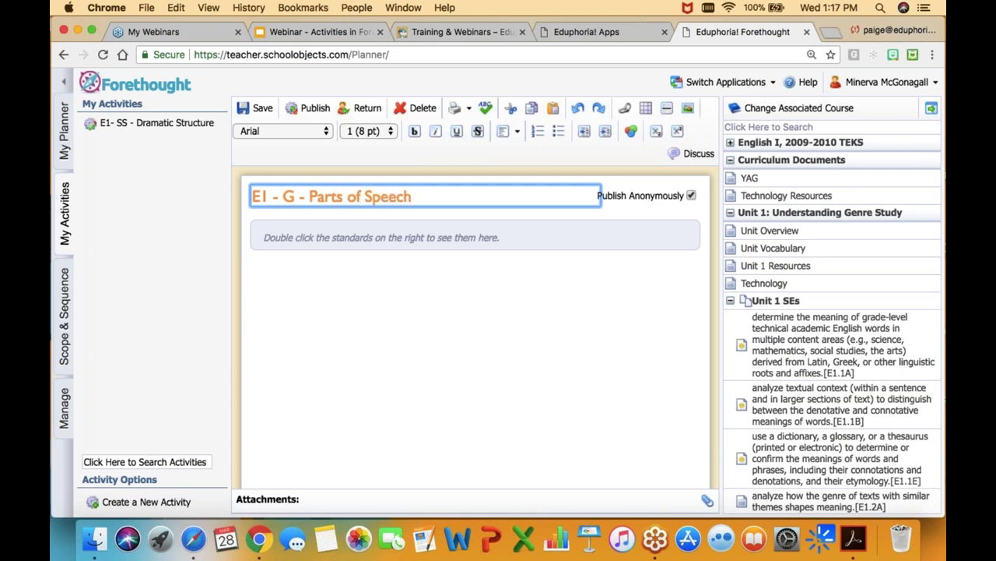
{"action": "key", "text": "Tab"}
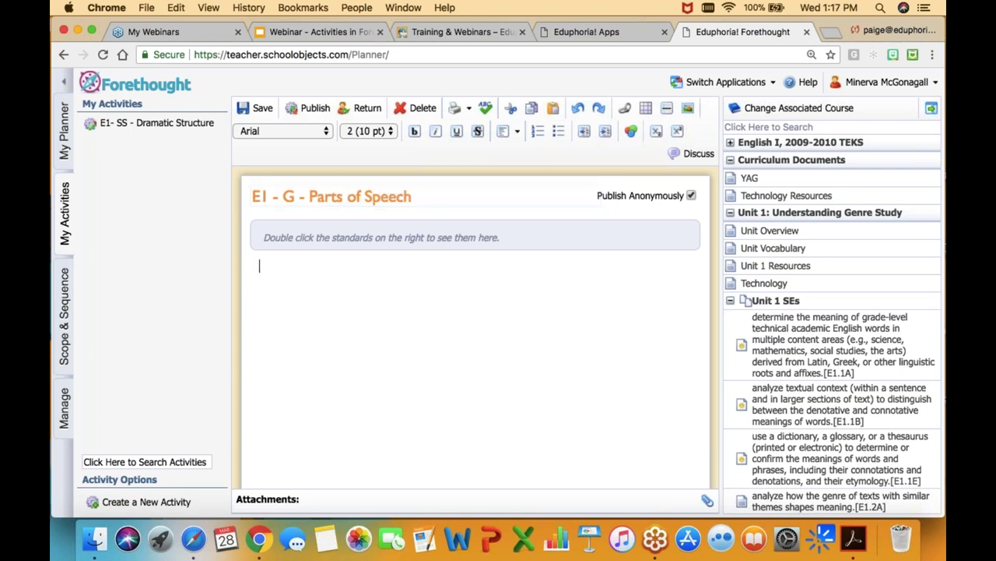
{"action": "left_click", "coordinate": [260, 111]}
Reload and confirm resubmission, then open E1 - G - Parts of Speech from My Activities.
{"action": "left_click", "coordinate": [103, 54]}
{"action": "left_click", "coordinate": [653, 161]}
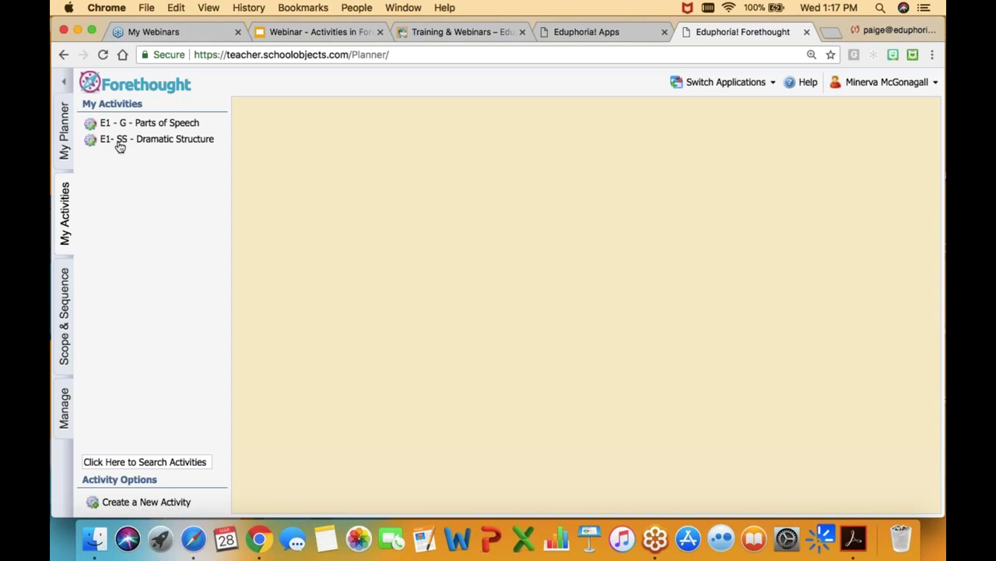
{"action": "left_click", "coordinate": [150, 124]}
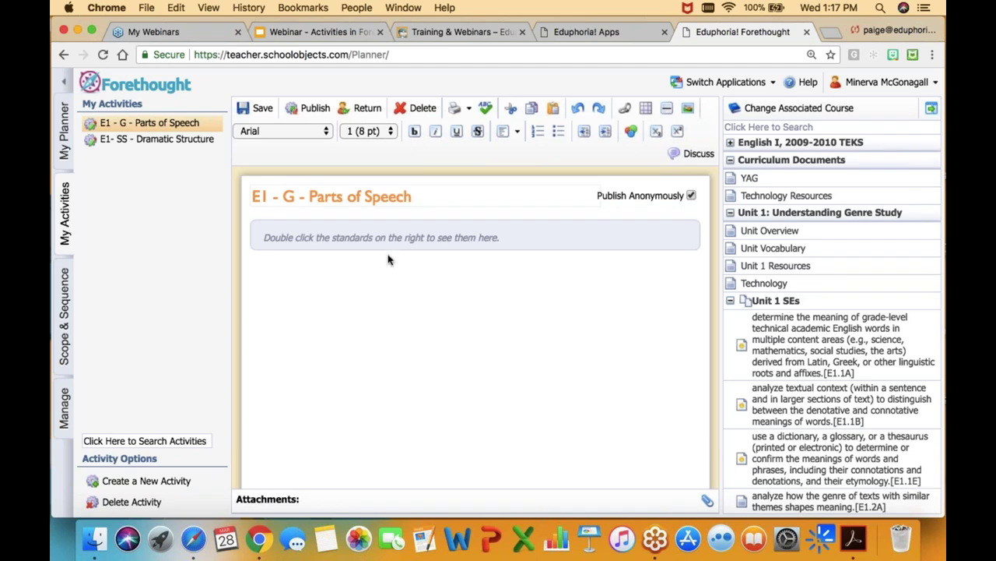
Attach standard E1.1A and the figurative-language-in-historical-context standard to the activity.
{"action": "double_click", "coordinate": [810, 365]}
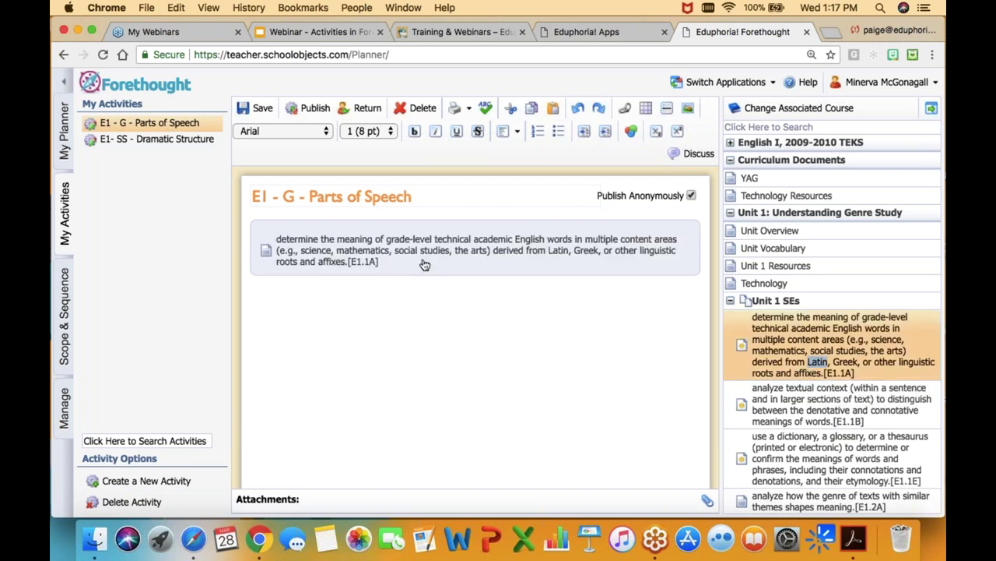
{"action": "scroll", "coordinate": [740, 405], "scroll_direction": "down", "scroll_amount": 5}
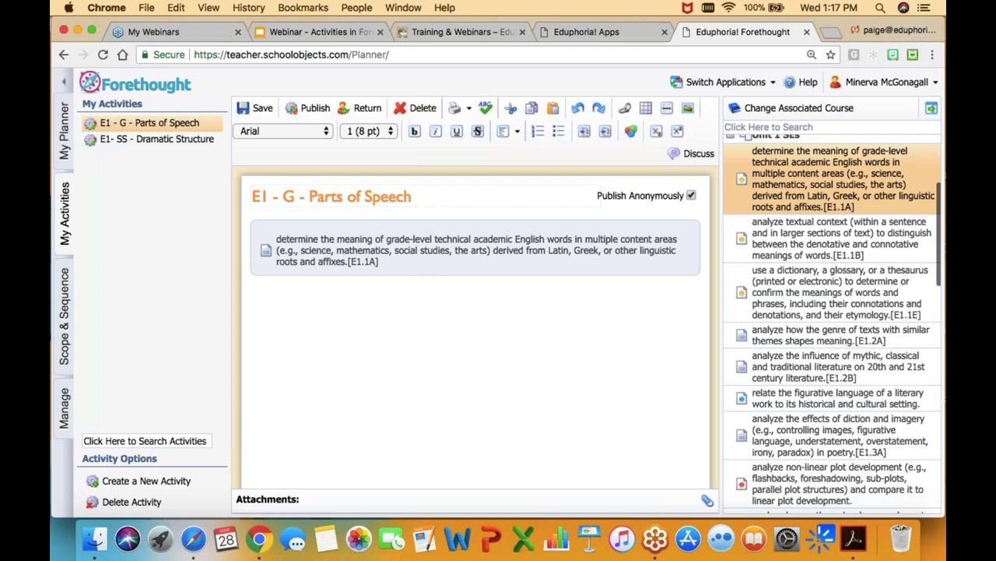
{"action": "double_click", "coordinate": [763, 393]}
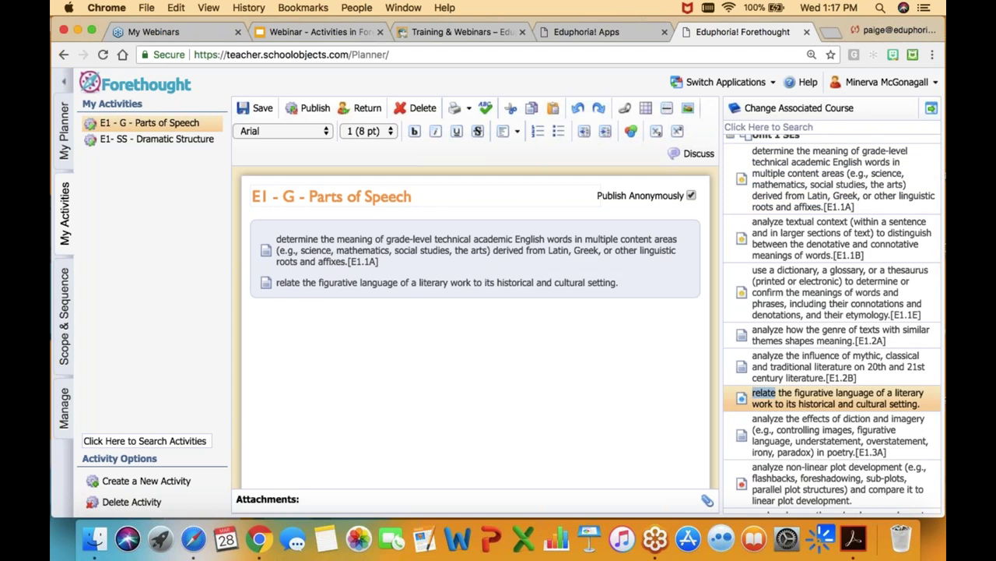
Type 'LESSON PLAN' in the activity body and save the activity.
{"action": "left_click", "coordinate": [263, 314]}
{"action": "type", "text": "LESSON"}
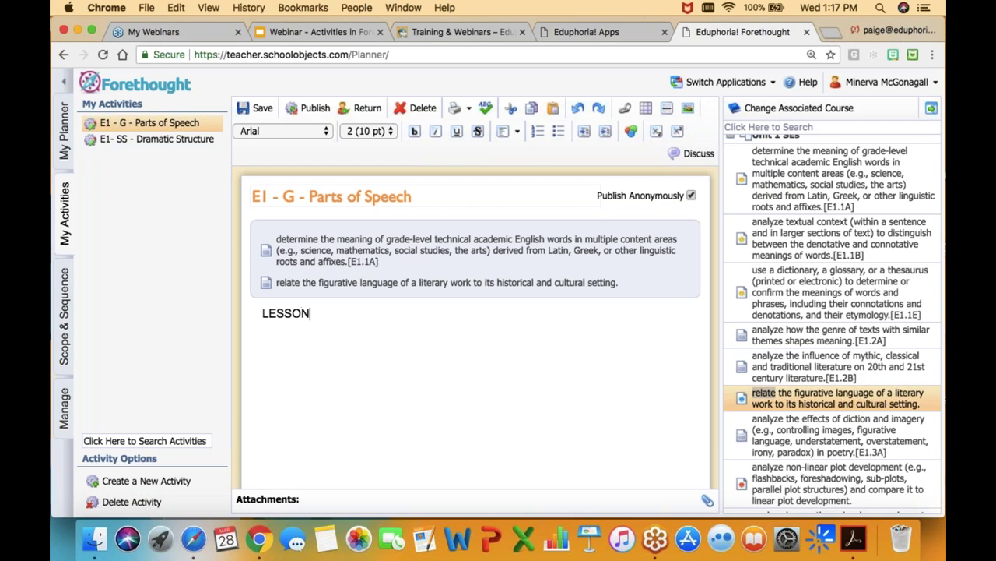
{"action": "type", "text": " PLAN"}
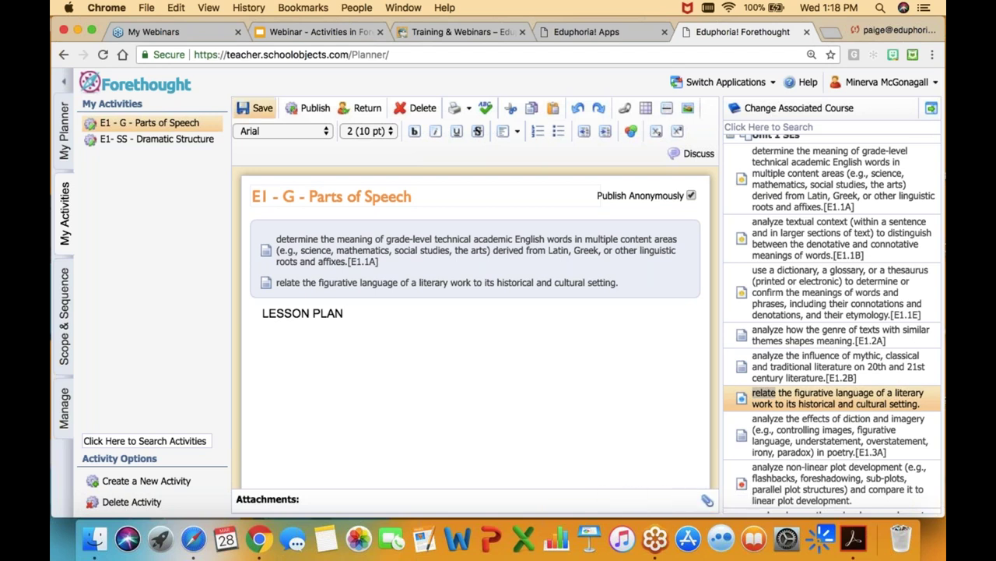
{"action": "left_click", "coordinate": [251, 115]}
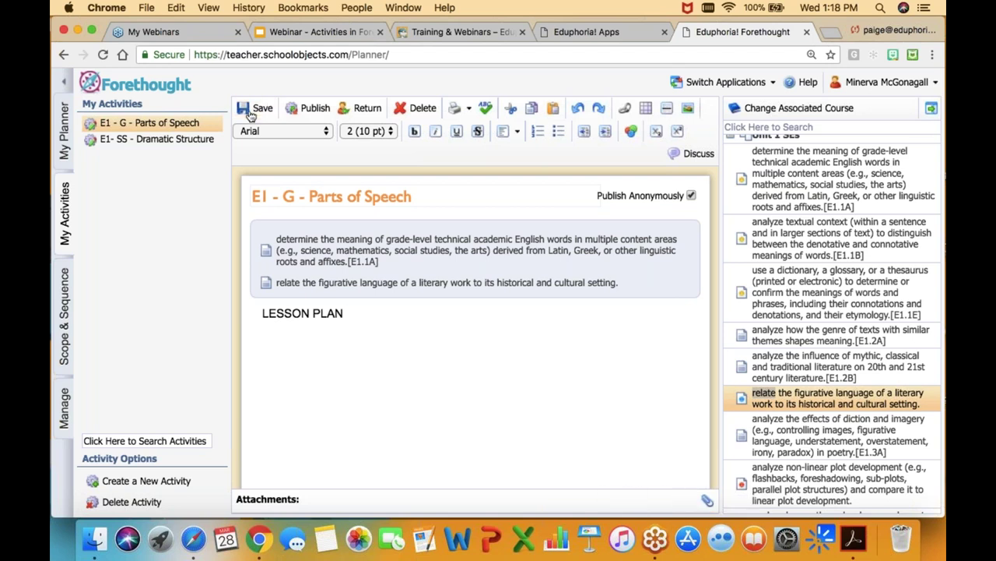
Confirm 'E1 - G - Parts of Speech' appears in the planner's resources for E1.1A, then return to My Activities.
{"action": "left_click", "coordinate": [62, 109]}
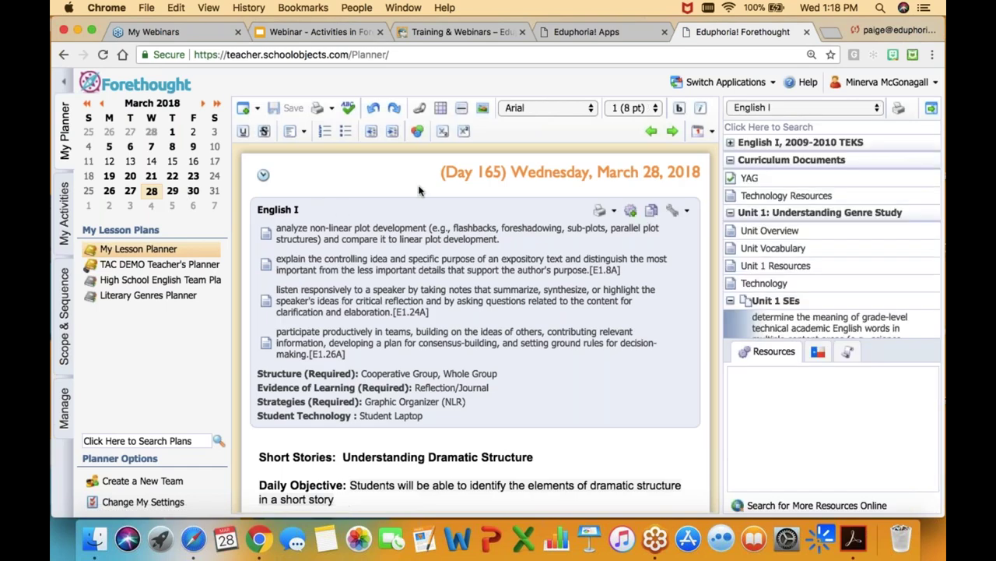
{"action": "scroll", "coordinate": [833, 296], "scroll_direction": "down", "scroll_amount": 2}
{"action": "left_click", "coordinate": [854, 302]}
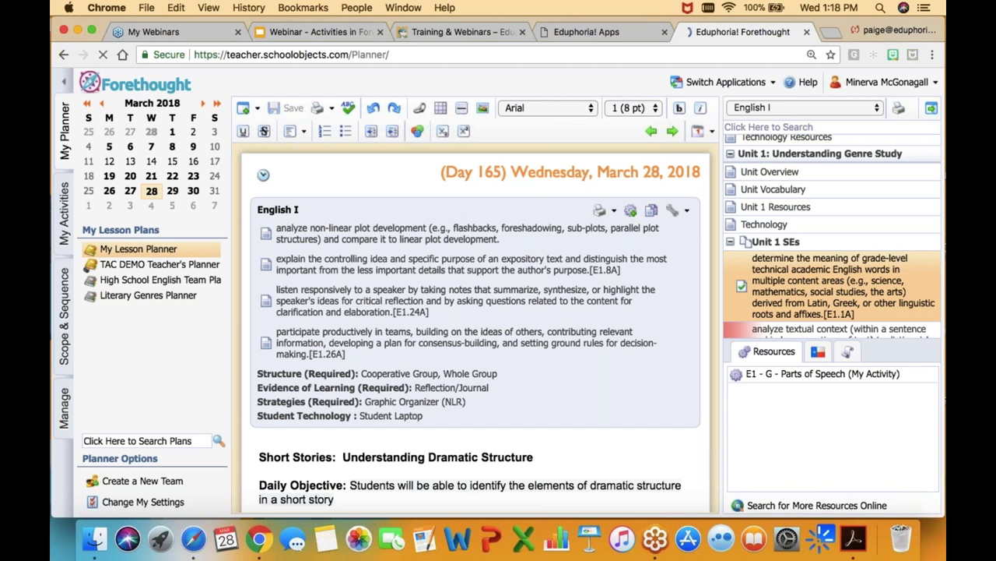
{"action": "left_click", "coordinate": [63, 215]}
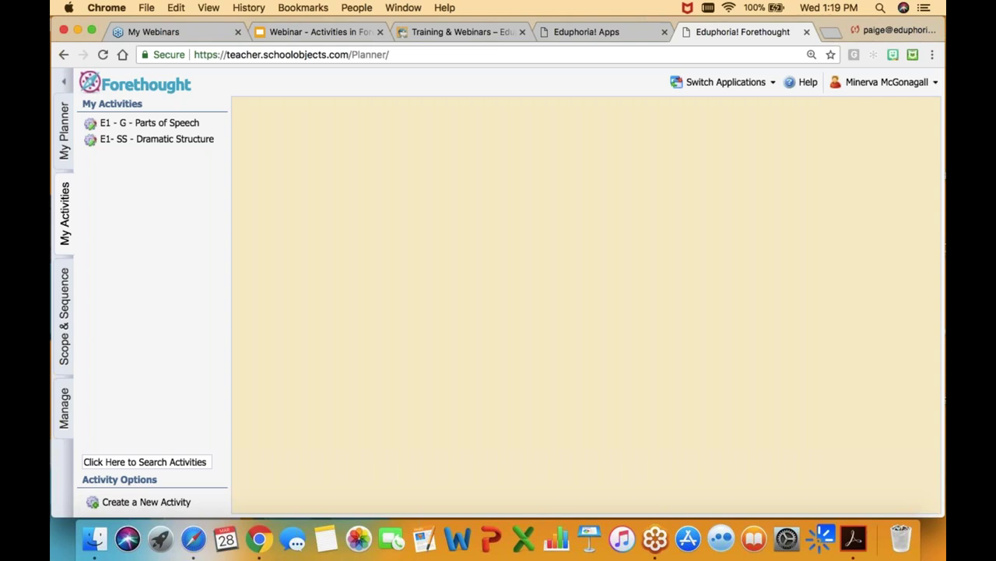
Show the planner's Day 165 English I lesson for Wednesday, March 28, 2018.
{"action": "left_click", "coordinate": [66, 144]}
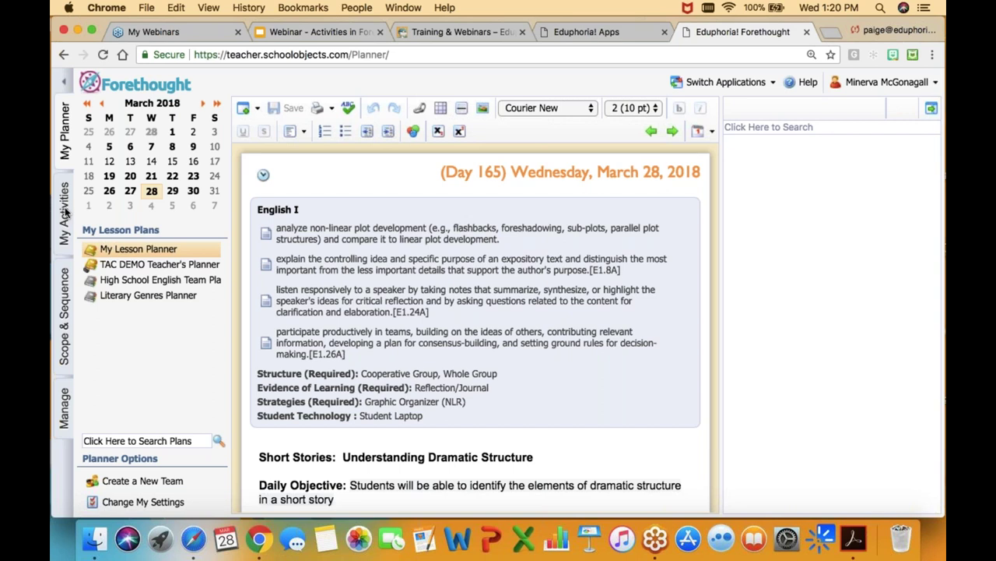
{"action": "left_click", "coordinate": [63, 223]}
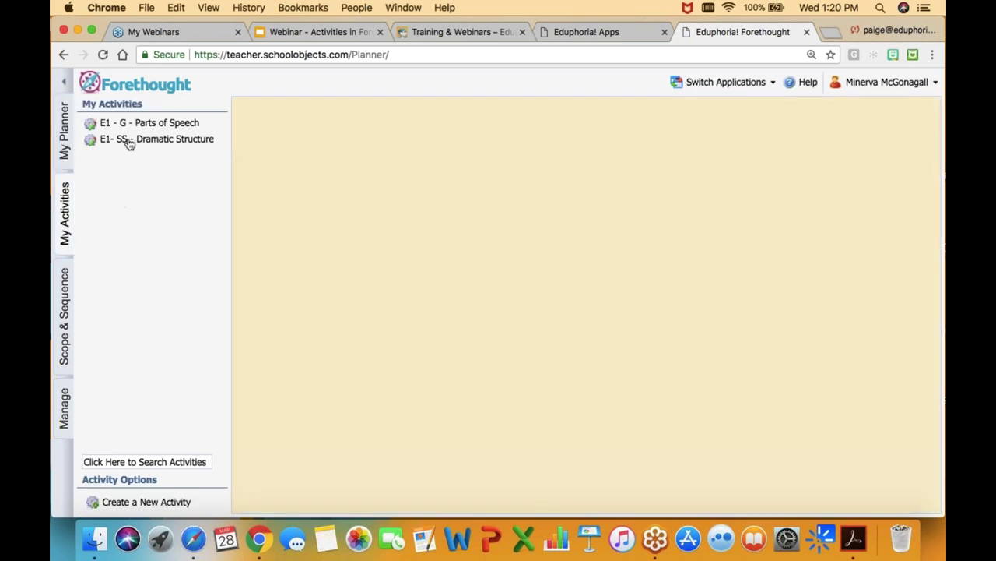
{"action": "left_click", "coordinate": [133, 123]}
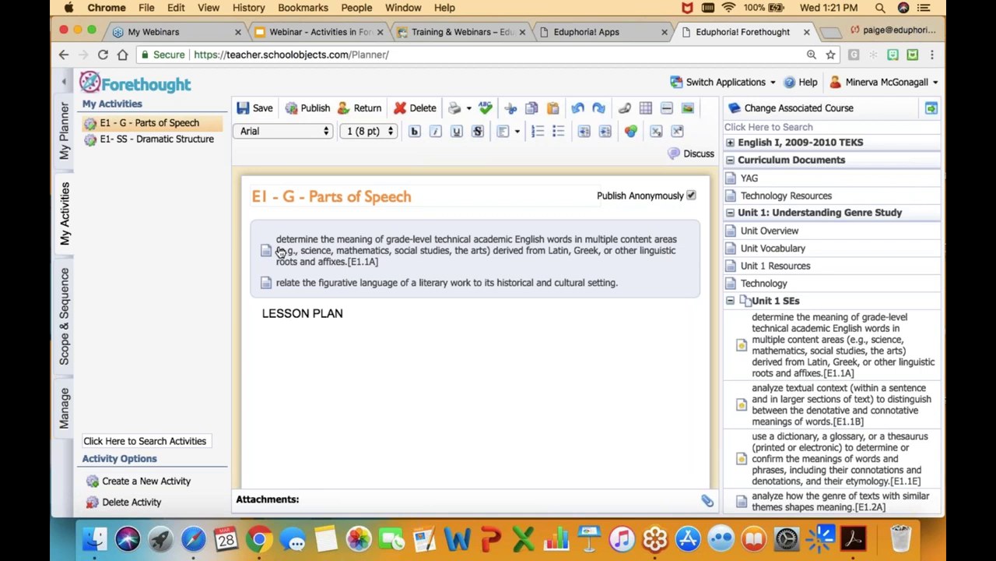
{"action": "left_click", "coordinate": [280, 251]}
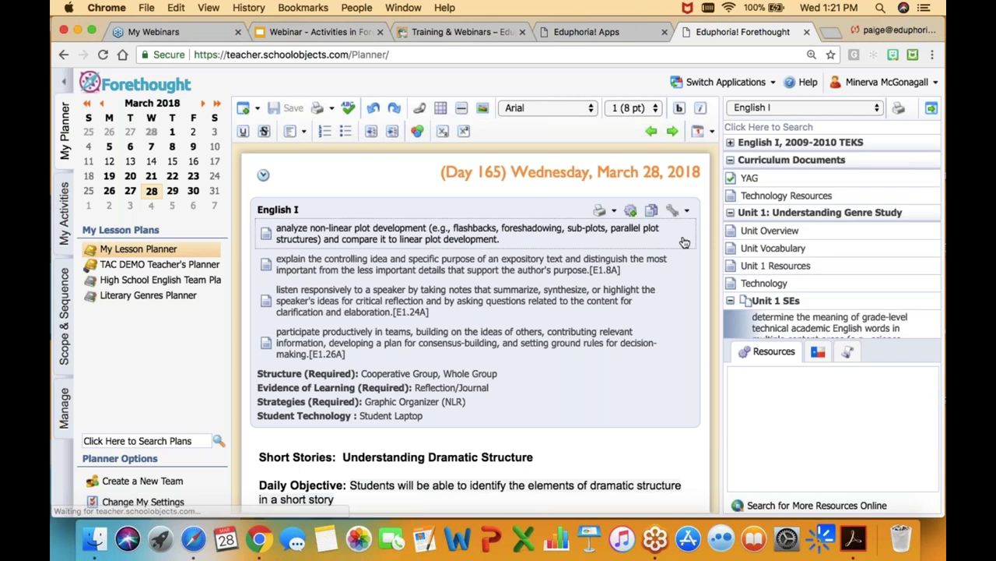
{"action": "left_click", "coordinate": [777, 327]}
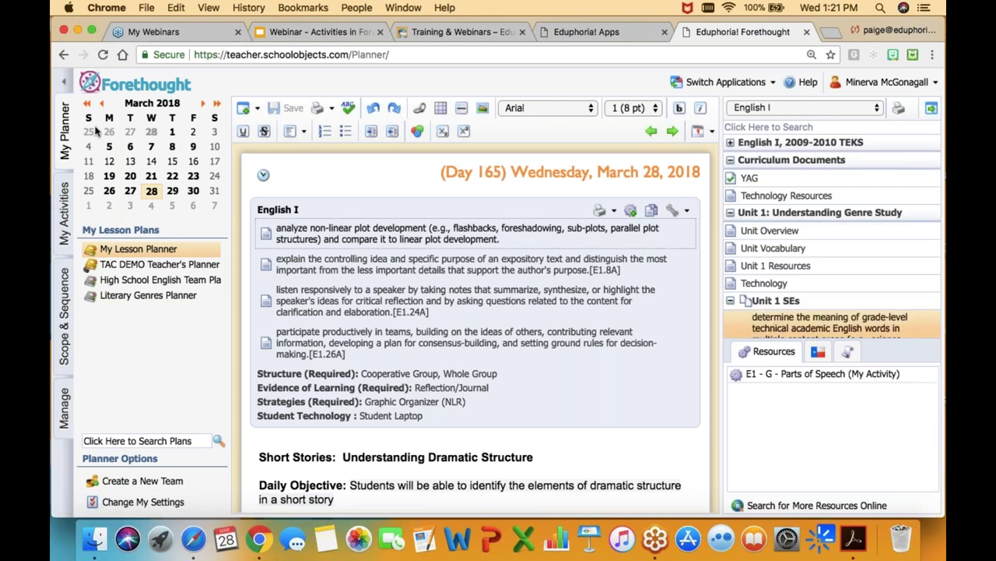
{"action": "left_click", "coordinate": [65, 214]}
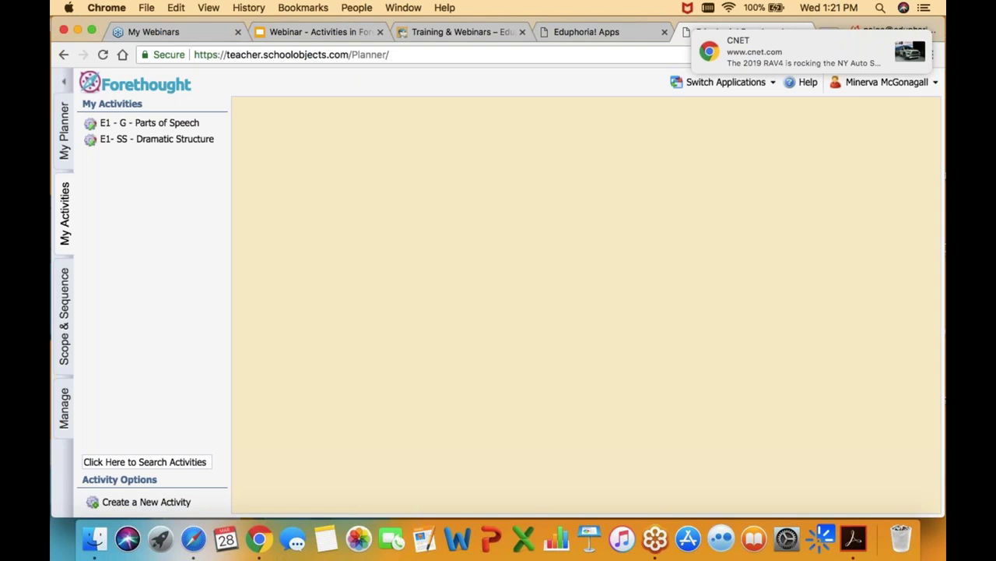
Open 'E1- SS - Dramatic Structure' from My Activities in the editor.
{"action": "left_click", "coordinate": [157, 140]}
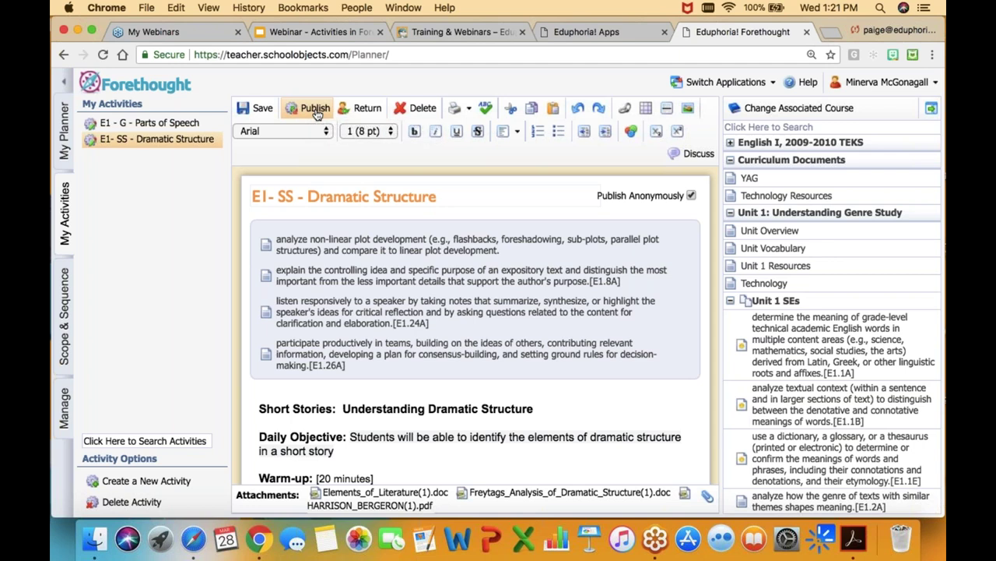
Publish 'E1- SS - Dramatic Structure' to the district, submitting with an empty comments box.
{"action": "left_click", "coordinate": [316, 109]}
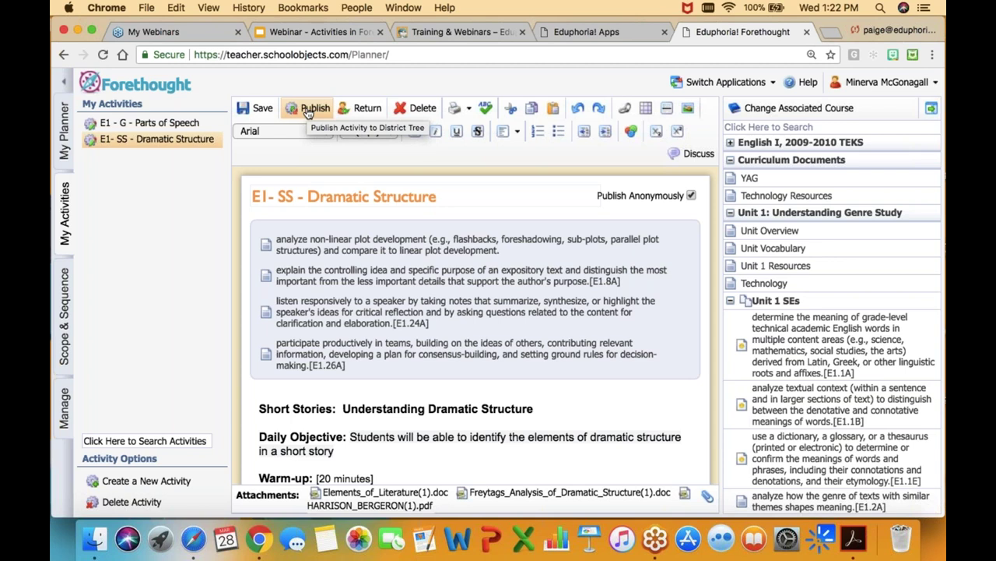
{"action": "left_click", "coordinate": [309, 110]}
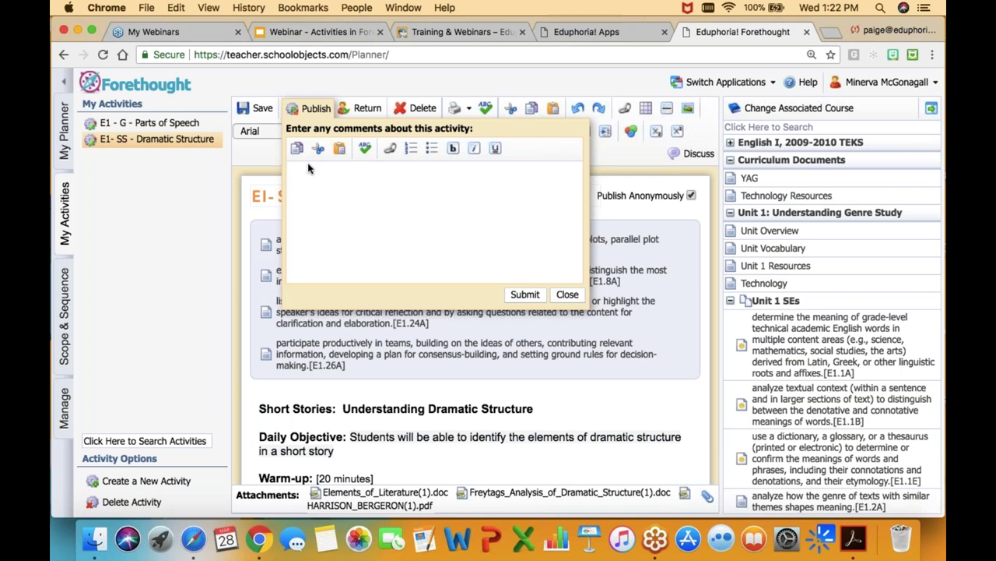
{"action": "left_click", "coordinate": [526, 296]}
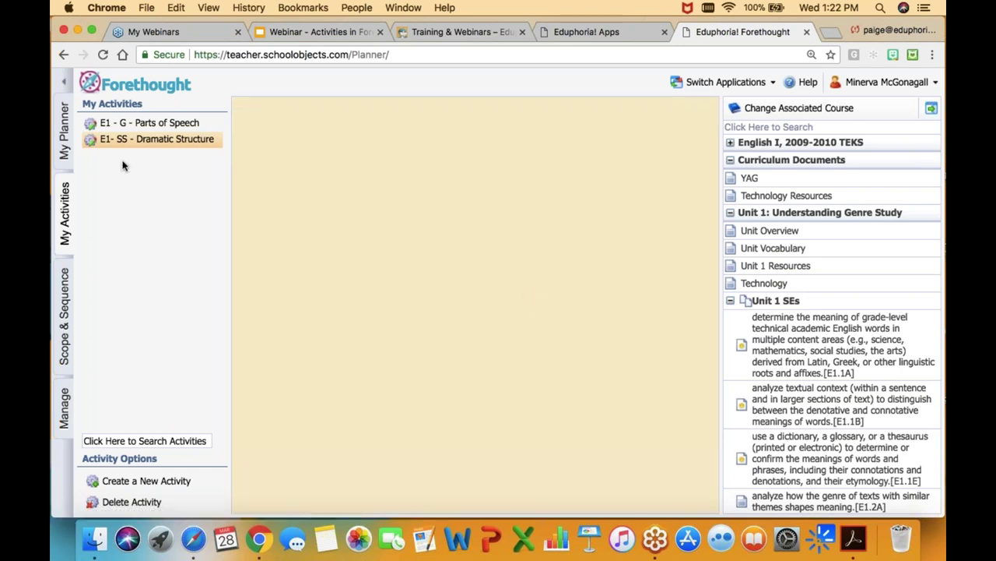
Reload the planner, confirm the form resubmission, and zoom the page in.
{"action": "left_click", "coordinate": [103, 55]}
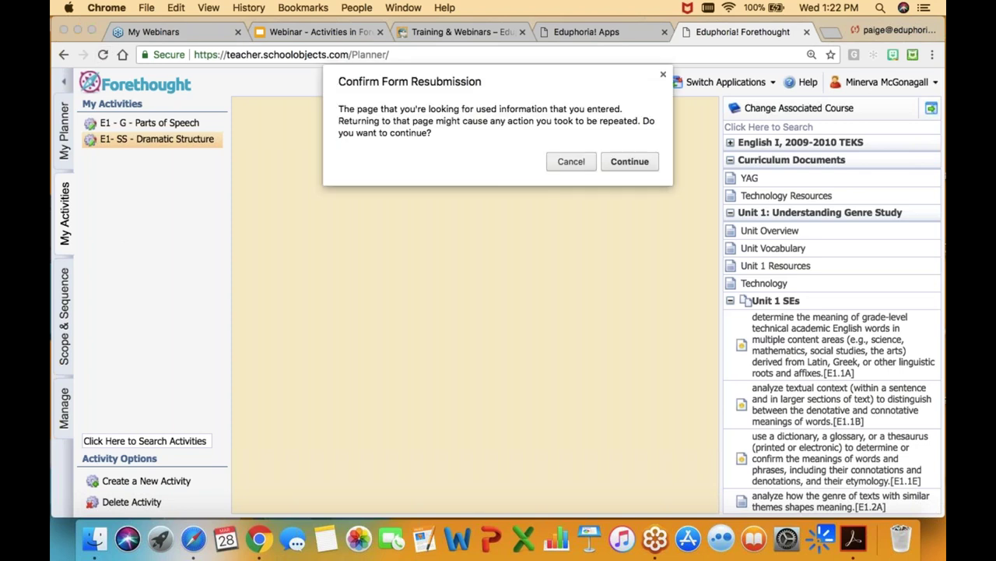
{"action": "left_click", "coordinate": [623, 159]}
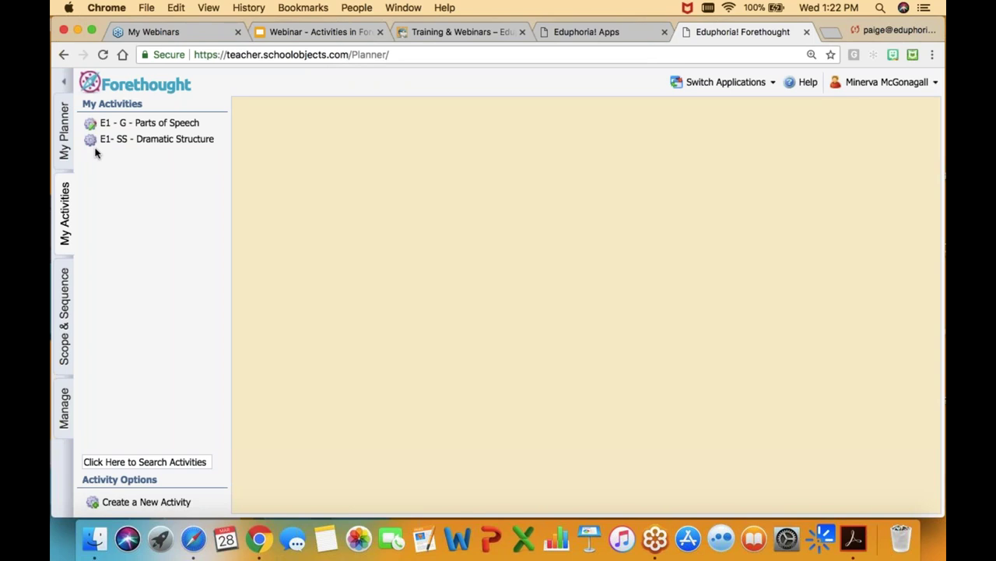
{"action": "key", "text": "super+equal"}
{"action": "key", "text": "super+equal"}
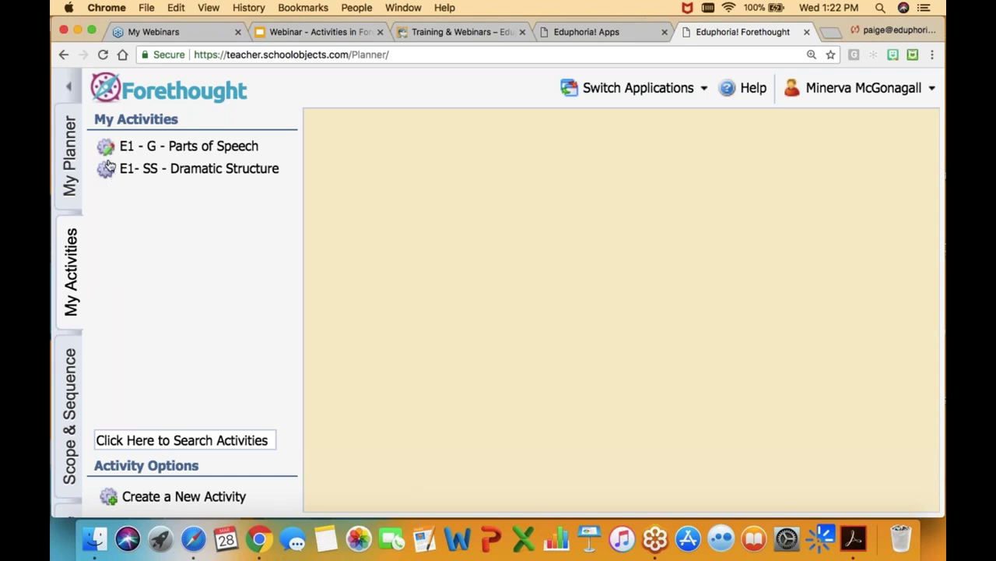
Reopen 'E1- SS - Dramatic Structure' for editing and reset the page zoom to normal.
{"action": "left_click", "coordinate": [166, 173]}
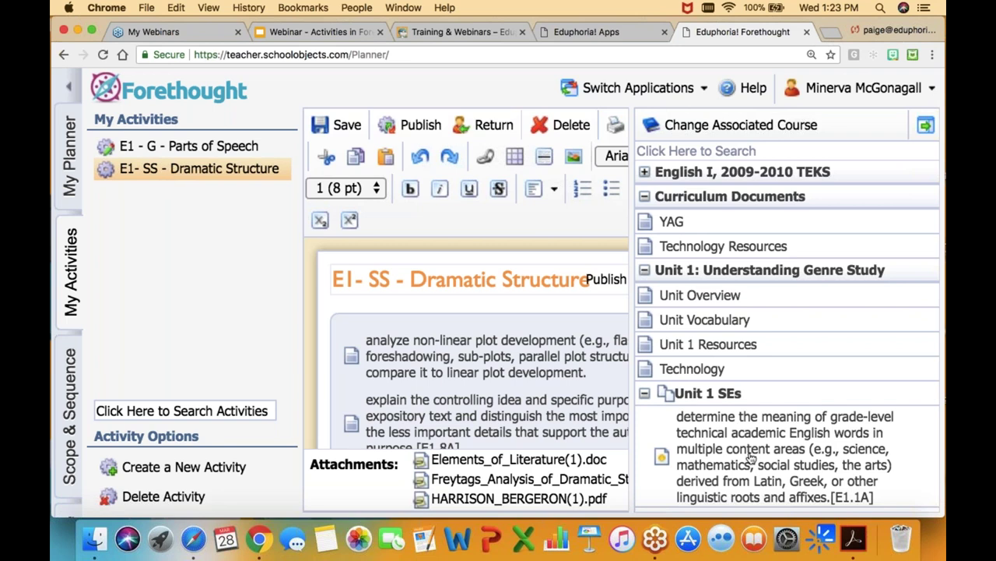
{"action": "key", "text": "super+minus"}
{"action": "key", "text": "super+minus"}
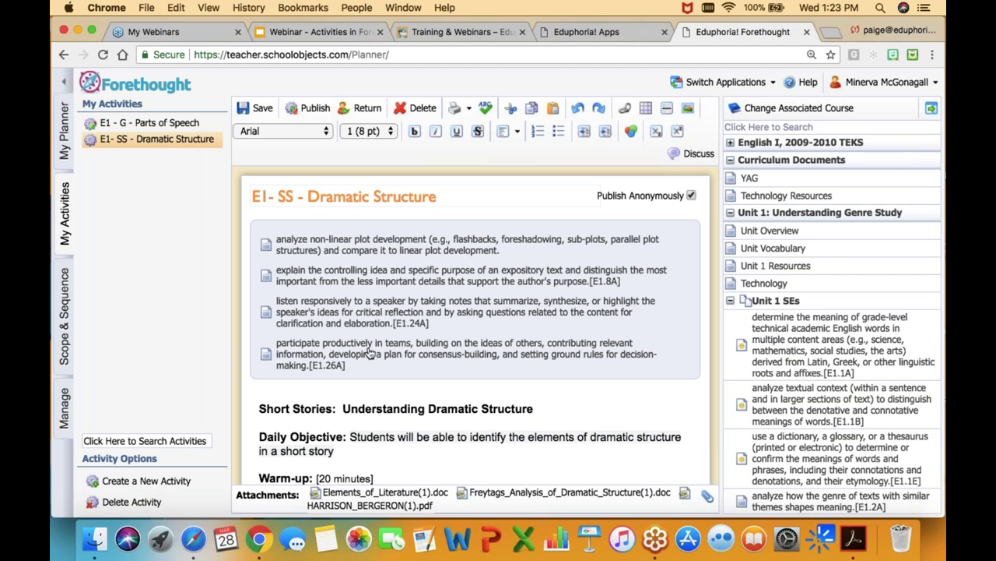
Remove the E1.26A teamwork standard from the Dramatic Structure activity and confirm.
{"action": "right_click", "coordinate": [333, 365]}
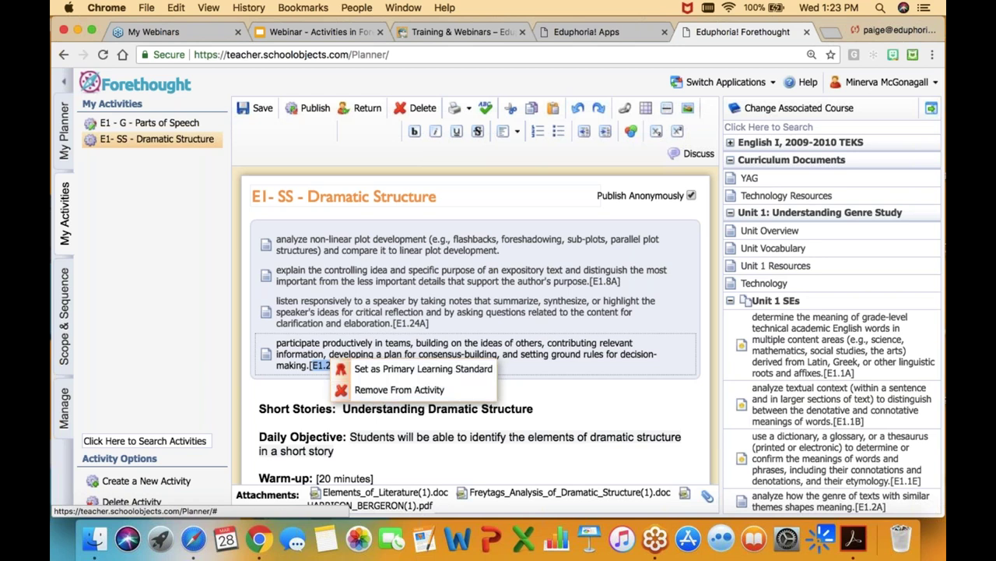
{"action": "left_click", "coordinate": [399, 389]}
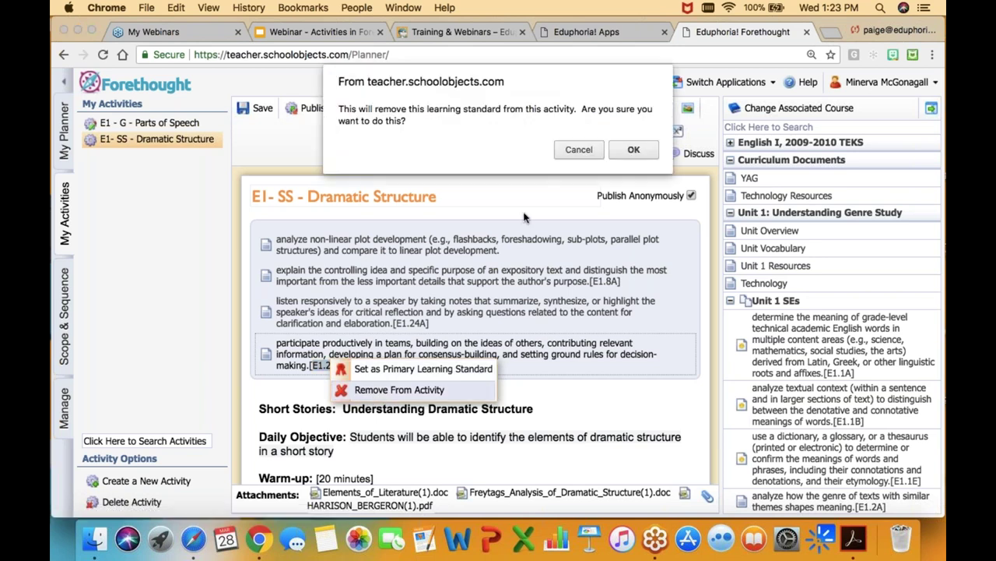
{"action": "left_click", "coordinate": [619, 154]}
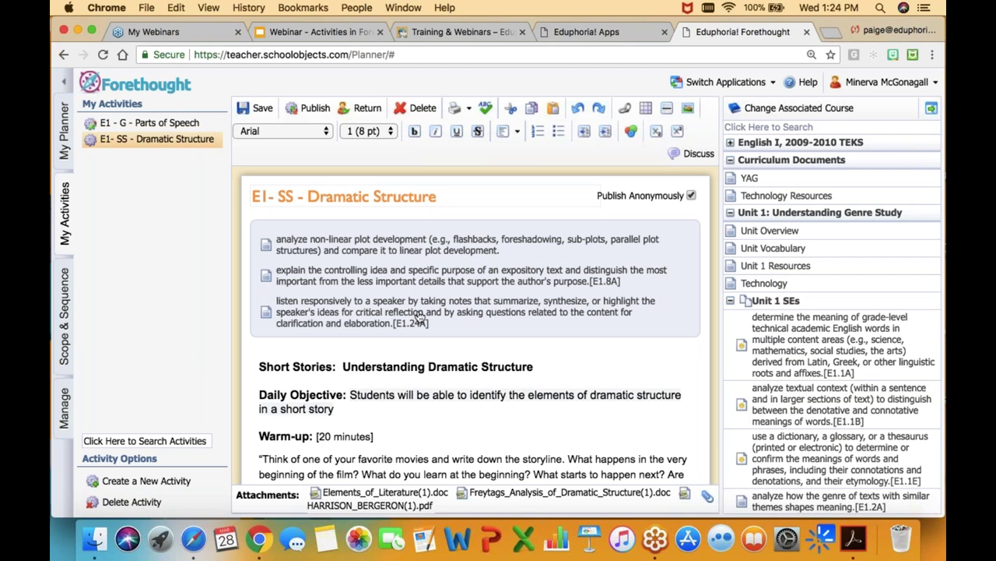
Set the non-linear plot standard as primary, after E1.24A, then return to the March 28 planner.
{"action": "right_click", "coordinate": [375, 312]}
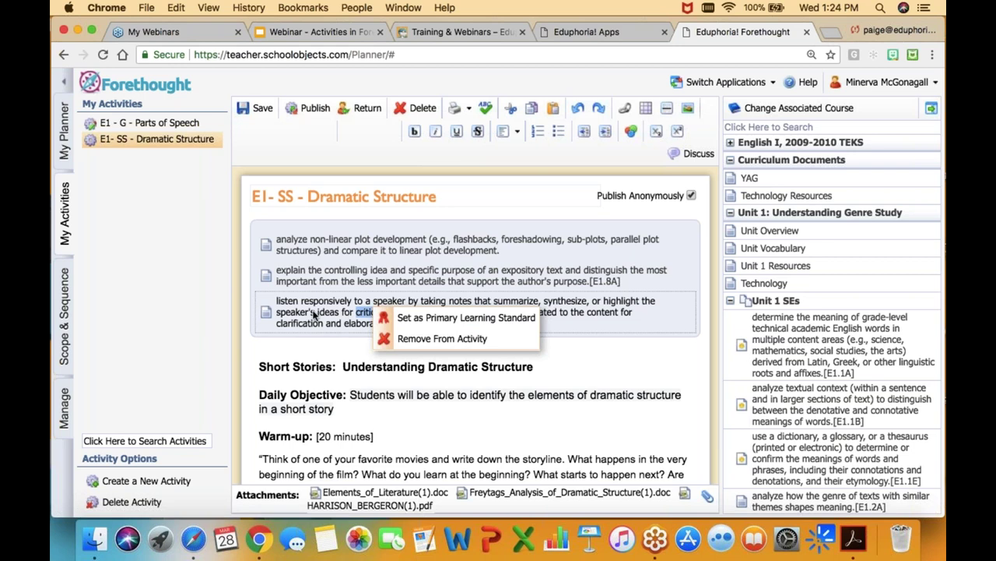
{"action": "left_click", "coordinate": [308, 342]}
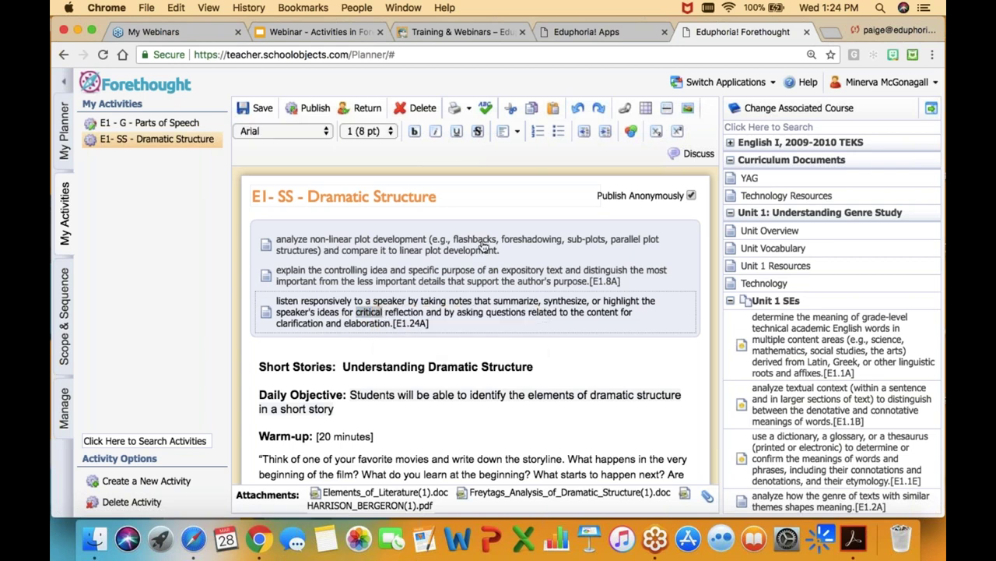
{"action": "left_click", "coordinate": [310, 313]}
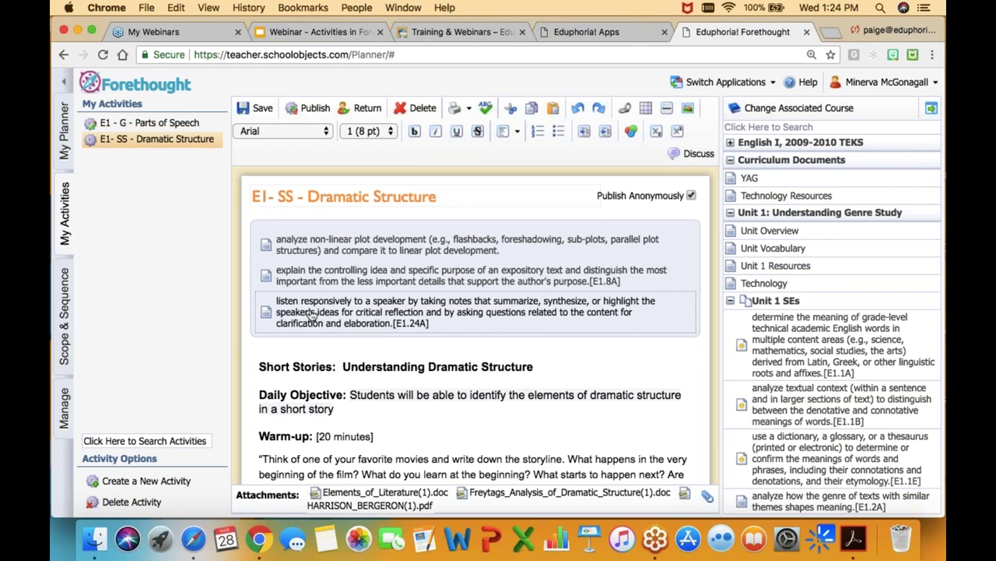
{"action": "right_click", "coordinate": [310, 314]}
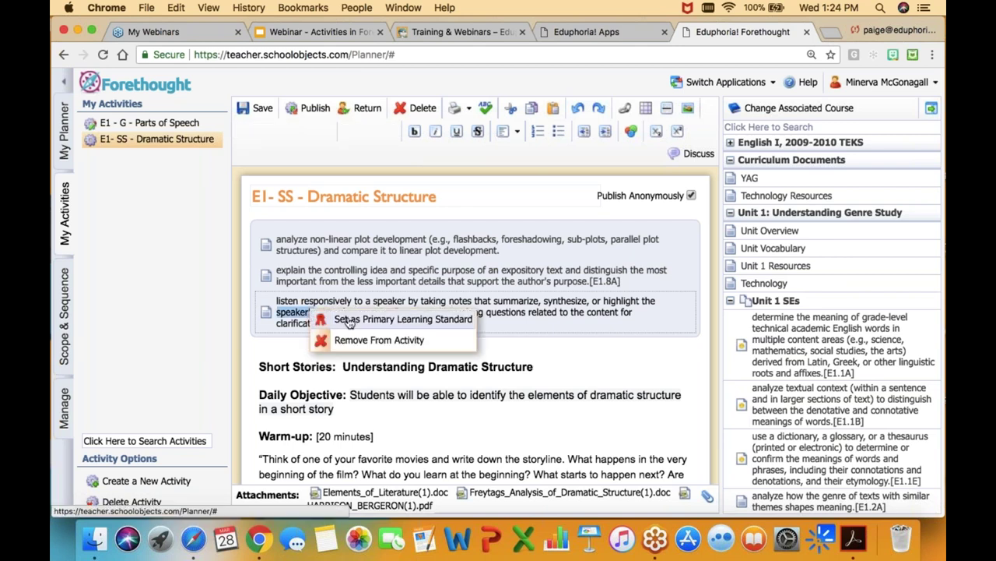
{"action": "left_click", "coordinate": [348, 320]}
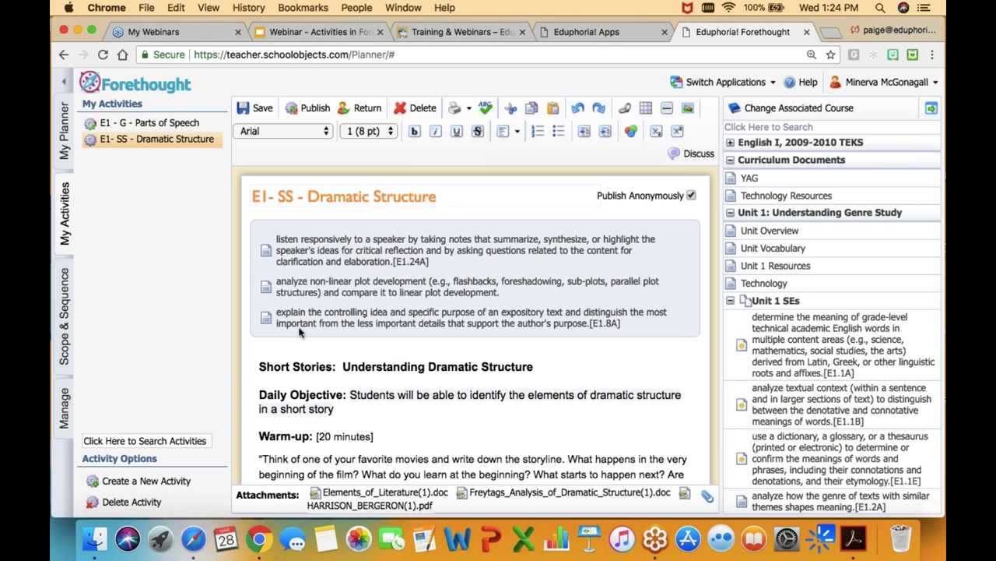
{"action": "right_click", "coordinate": [310, 282]}
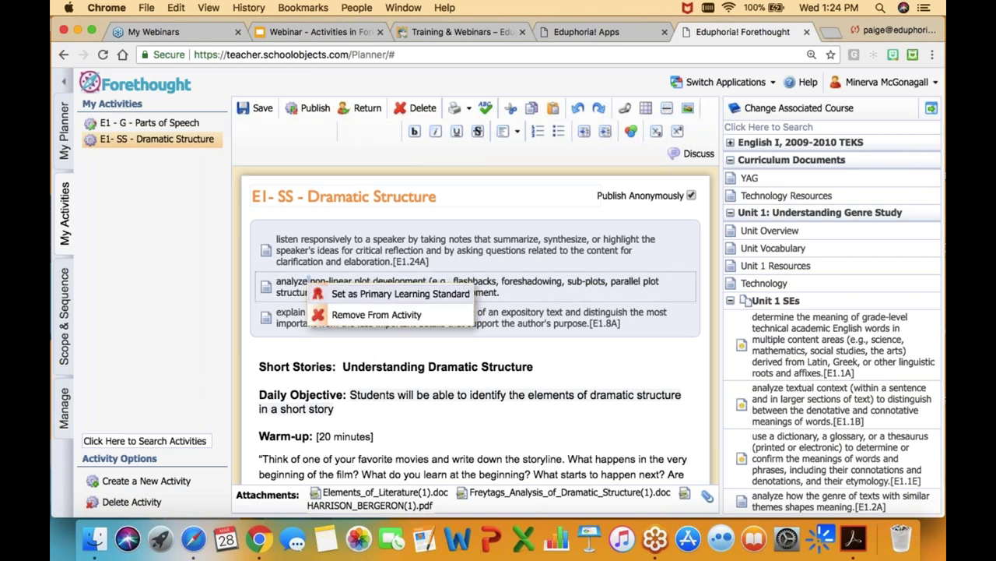
{"action": "left_click", "coordinate": [336, 293]}
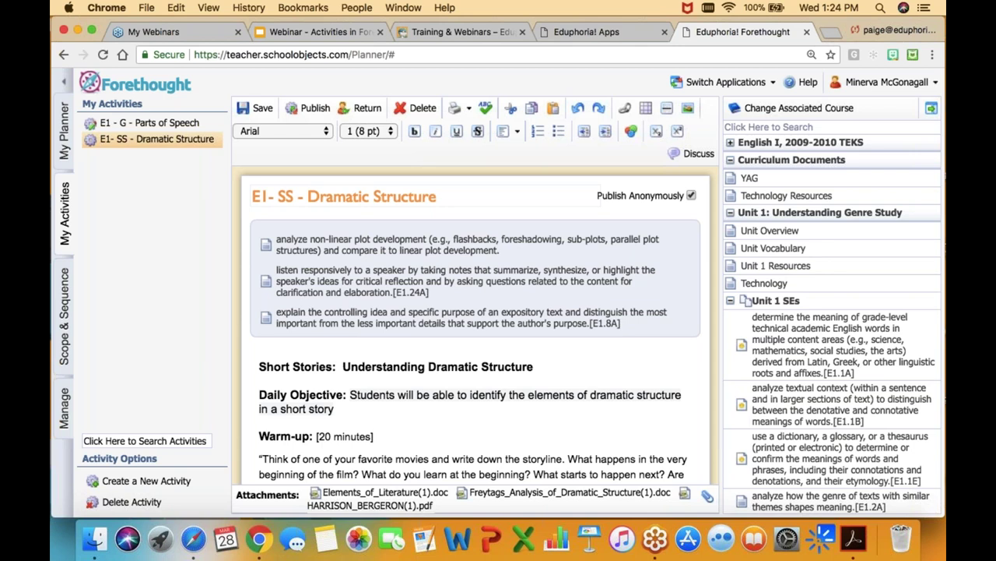
{"action": "left_click", "coordinate": [64, 125]}
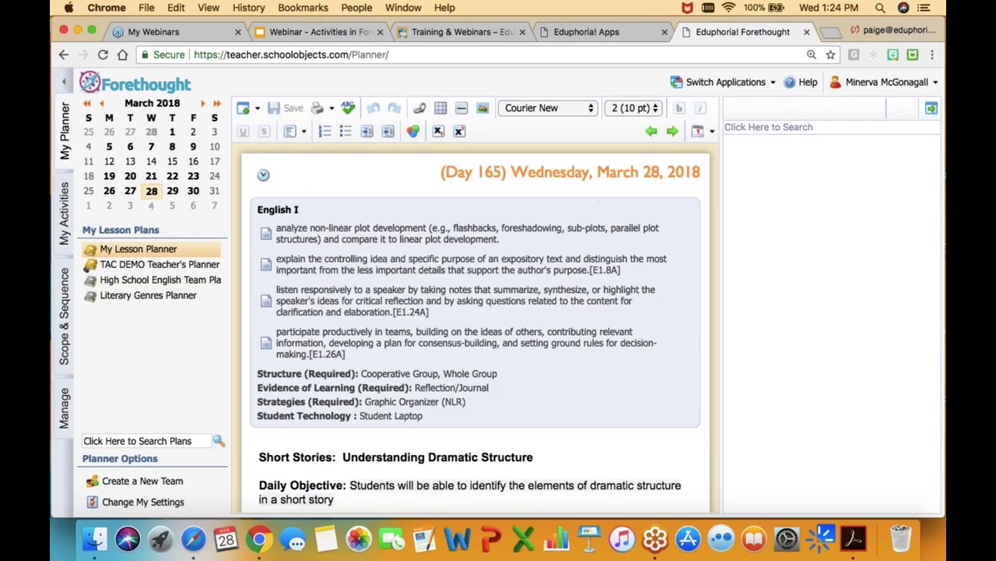
{"action": "right_click", "coordinate": [450, 240]}
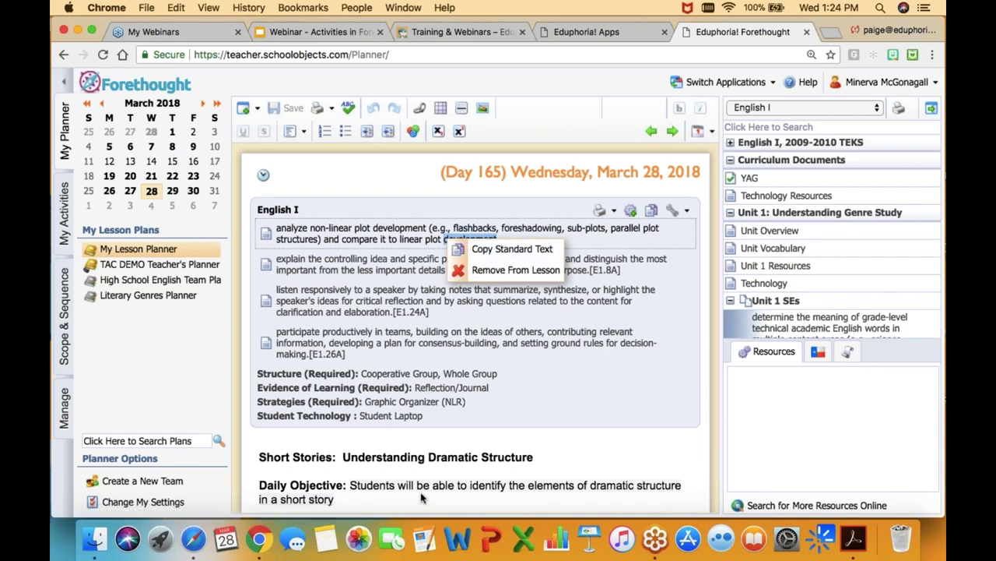
{"action": "left_click", "coordinate": [390, 444]}
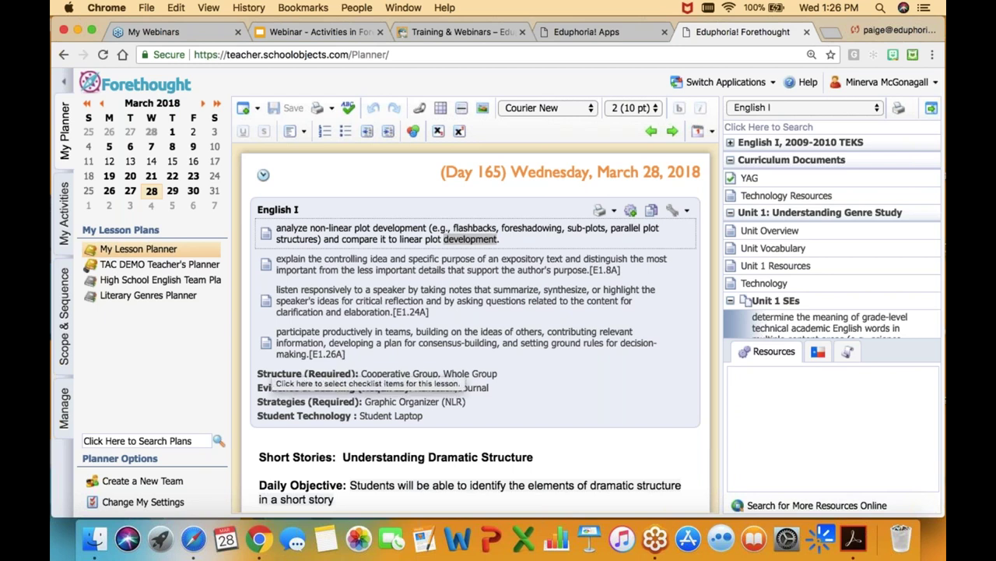
Expand the lesson checklist, go to My Activities, then open Forethought from the Eduphoria apps page.
{"action": "left_click", "coordinate": [273, 366]}
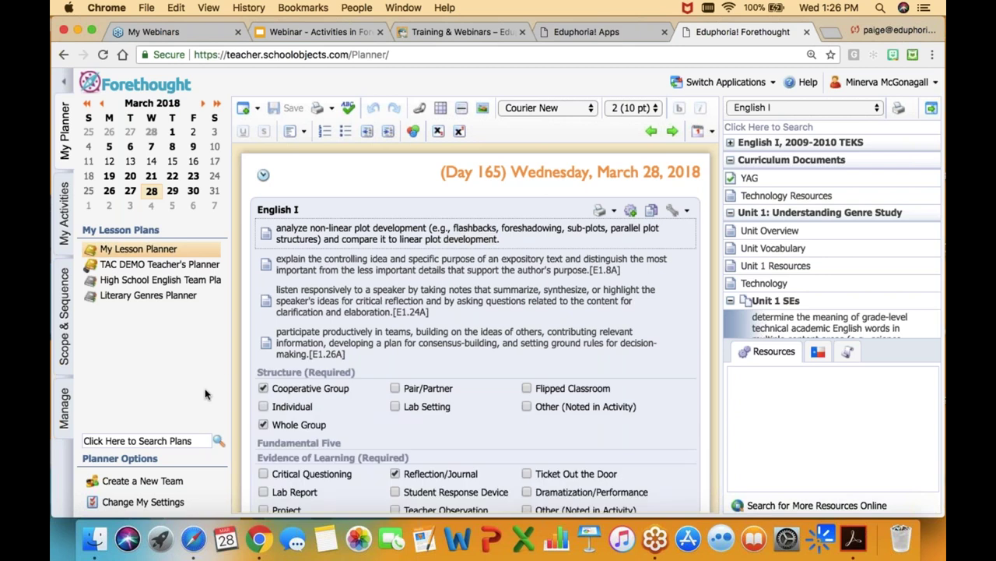
{"action": "left_click", "coordinate": [64, 213]}
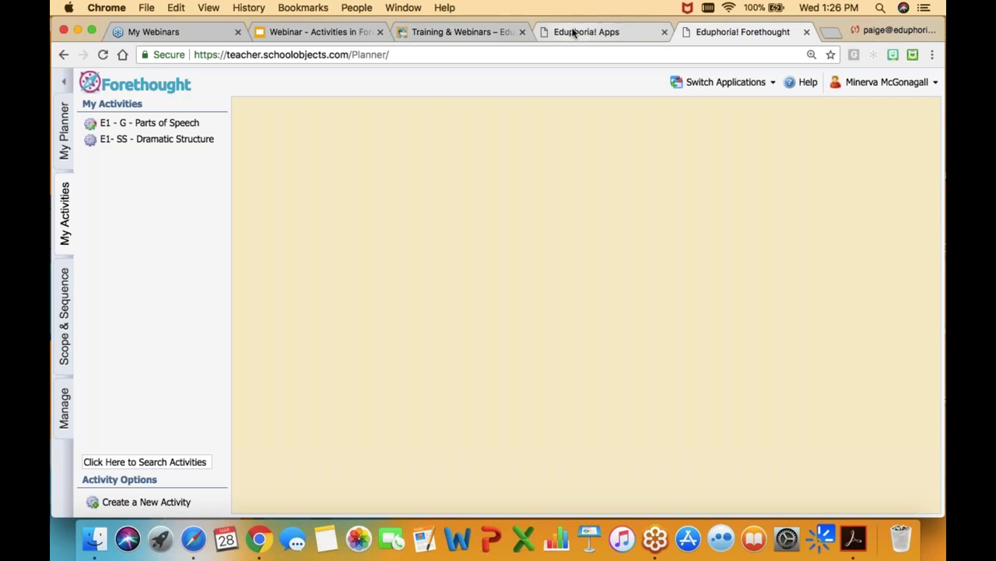
{"action": "left_click", "coordinate": [574, 32]}
{"action": "scroll", "coordinate": [484, 296], "scroll_direction": "down", "scroll_amount": 2}
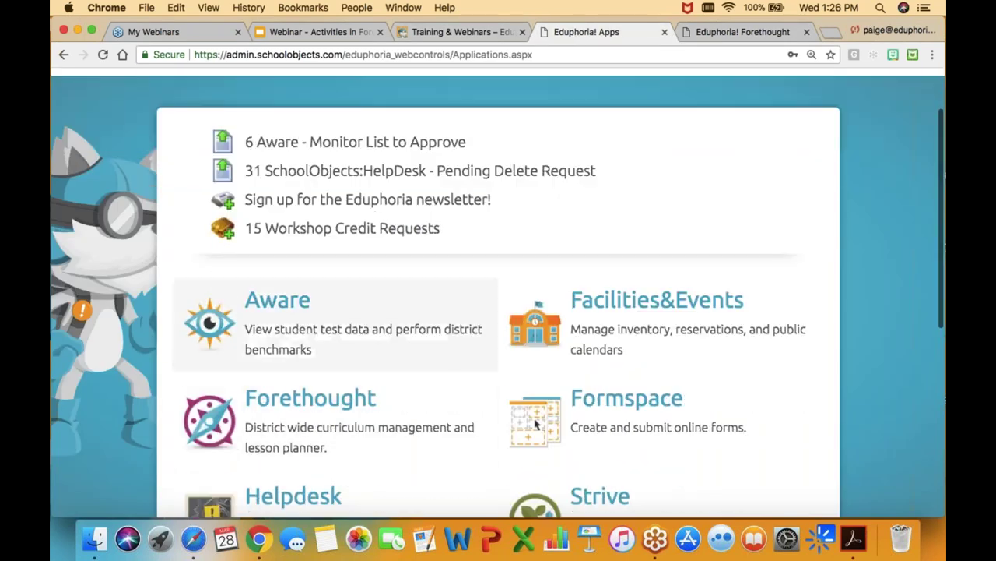
{"action": "left_click", "coordinate": [345, 397]}
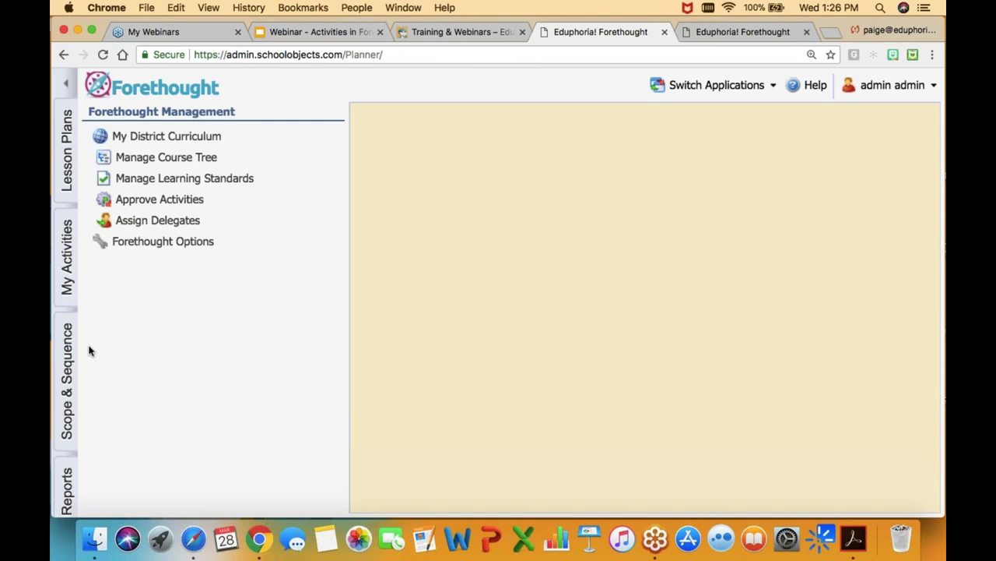
Open the English I course outline under High School > English Language Arts and Reading.
{"action": "left_click", "coordinate": [69, 292]}
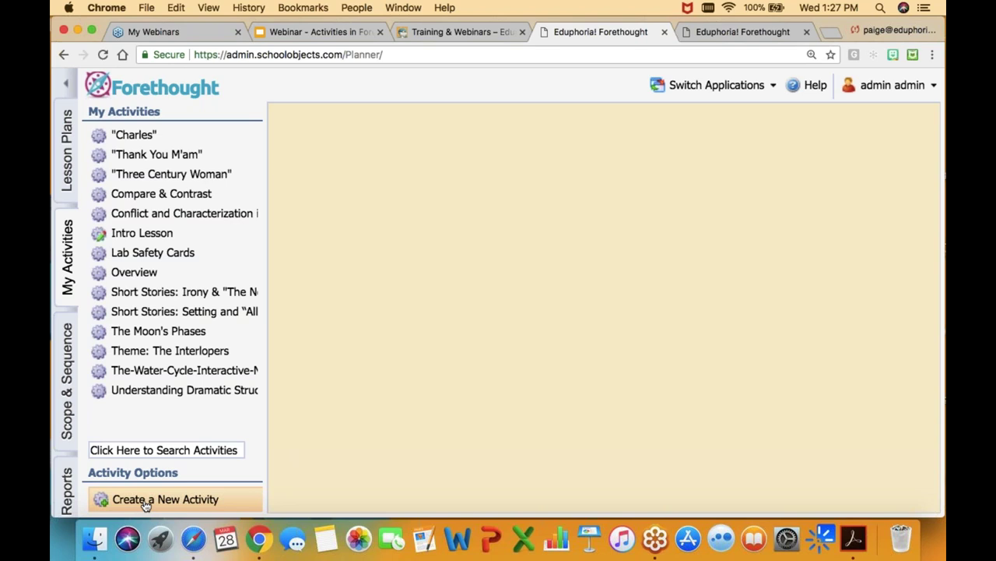
{"action": "left_click", "coordinate": [67, 395]}
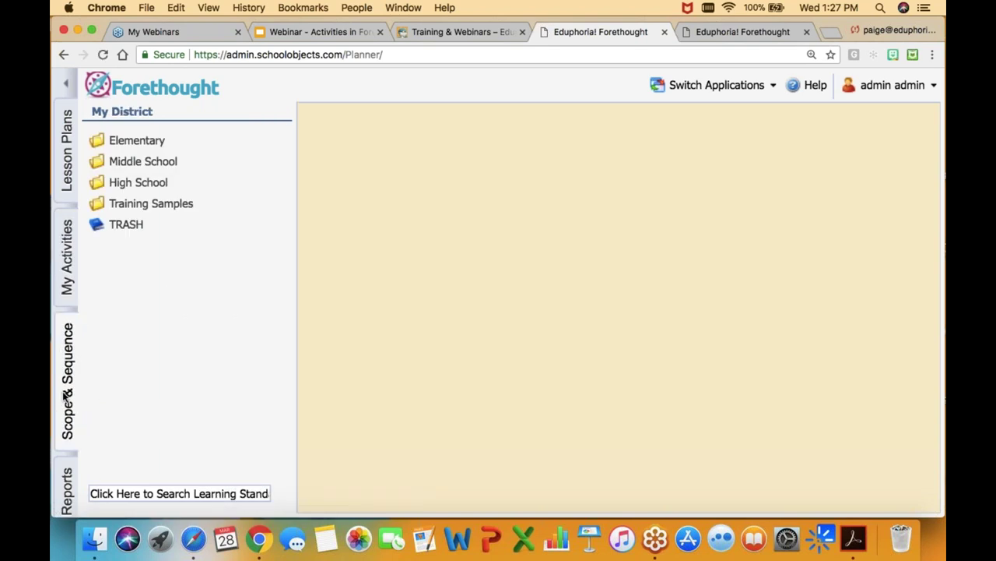
{"action": "left_click", "coordinate": [132, 187]}
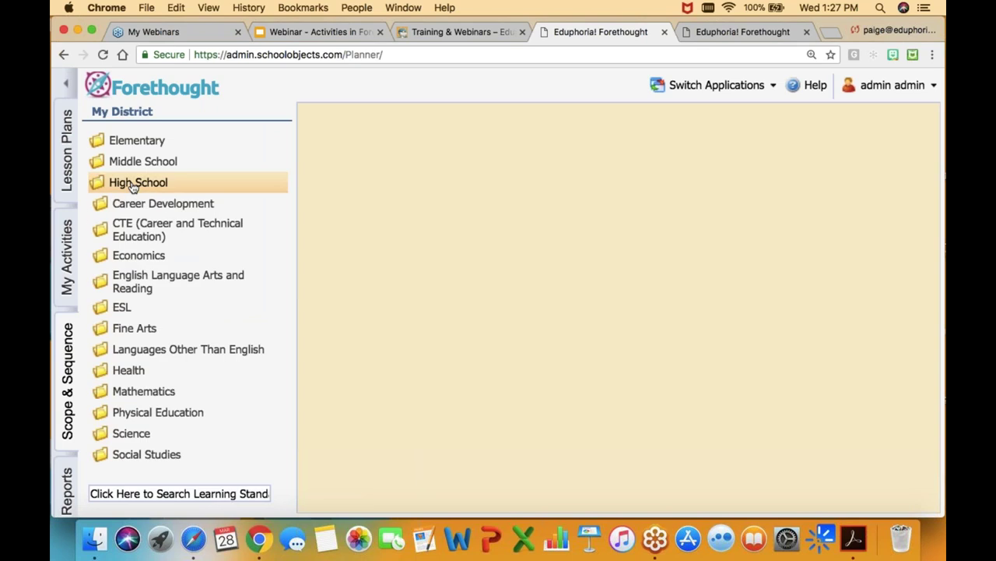
{"action": "left_click", "coordinate": [146, 282]}
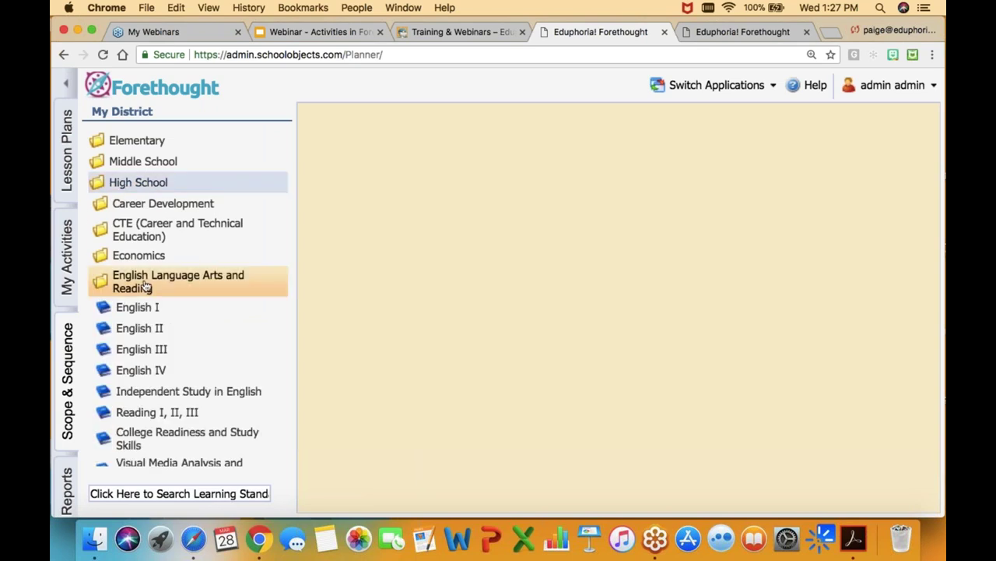
{"action": "left_click", "coordinate": [137, 307]}
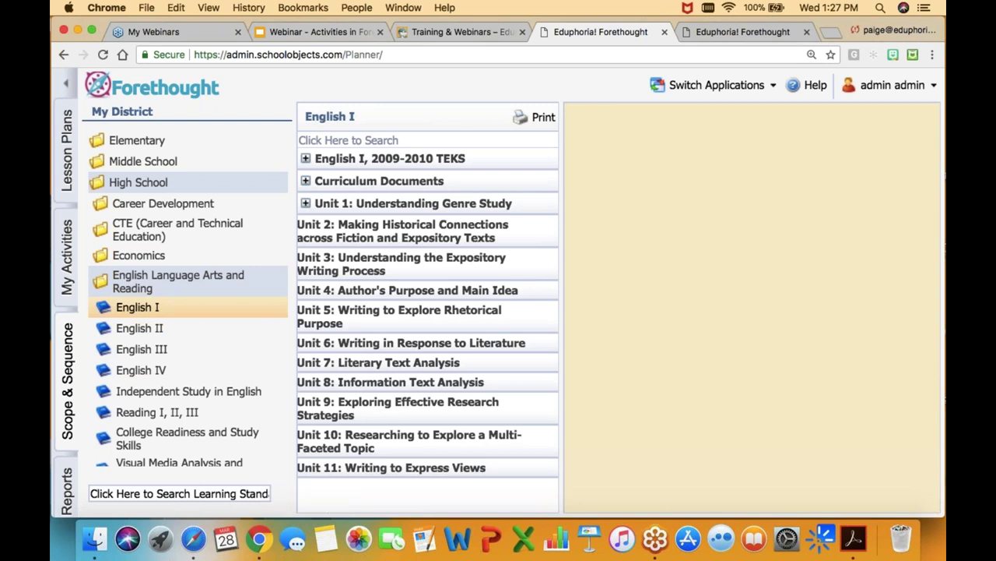
Expand Unit 1: Understanding Genre Study, list its SEs, and check resources for standard E1.2A.
{"action": "left_click", "coordinate": [305, 203]}
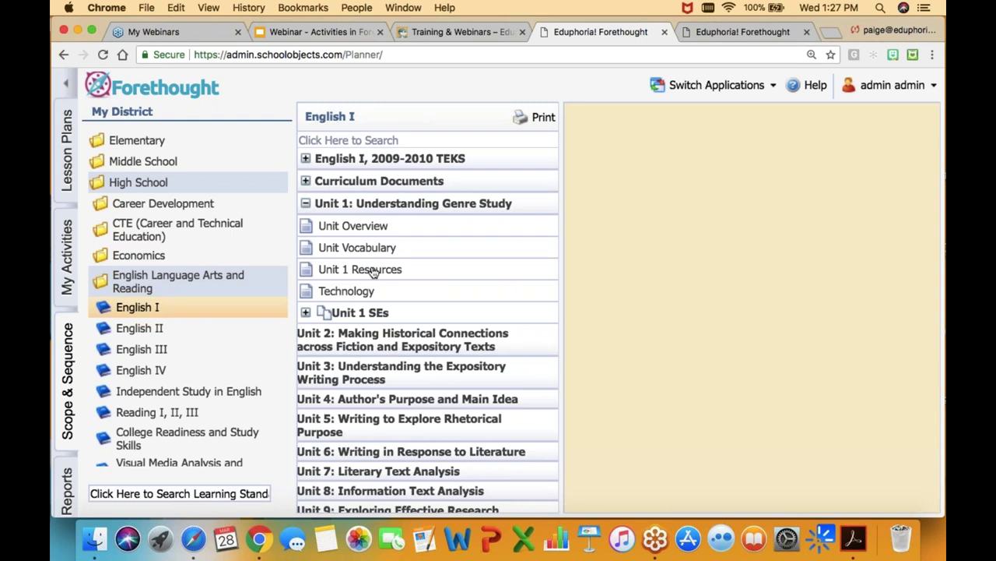
{"action": "left_click", "coordinate": [305, 313]}
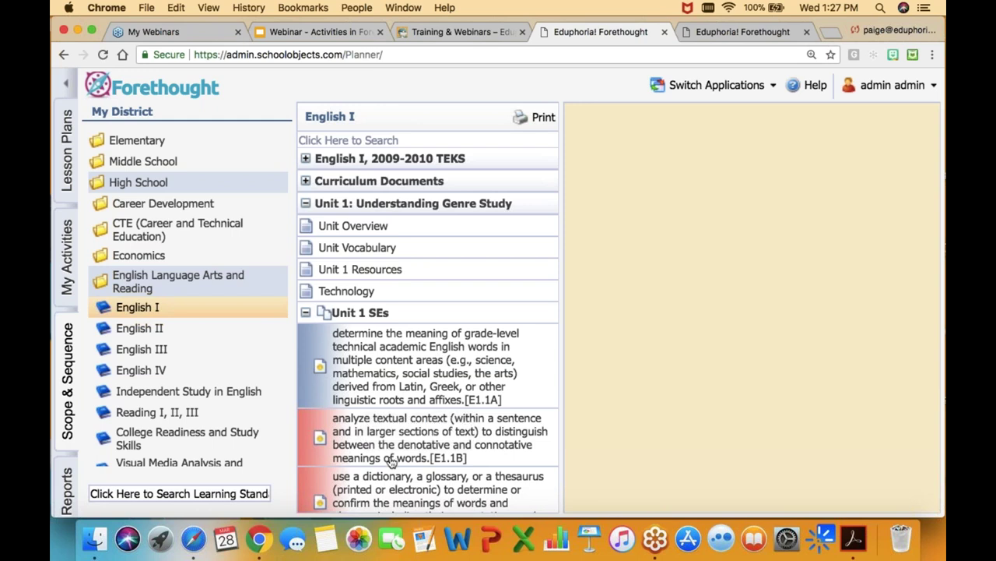
{"action": "scroll", "coordinate": [394, 445], "scroll_direction": "down", "scroll_amount": 3}
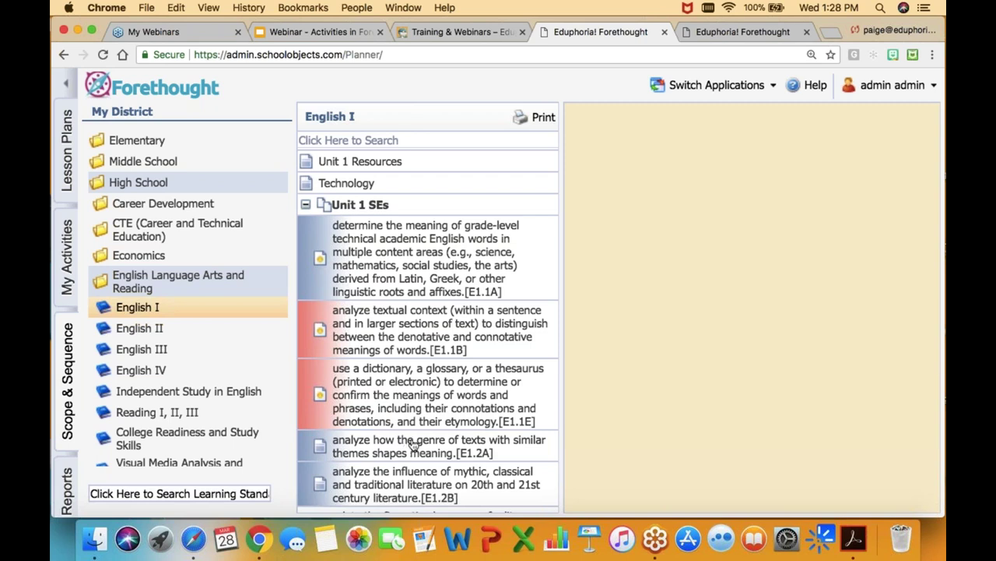
{"action": "left_click", "coordinate": [413, 444]}
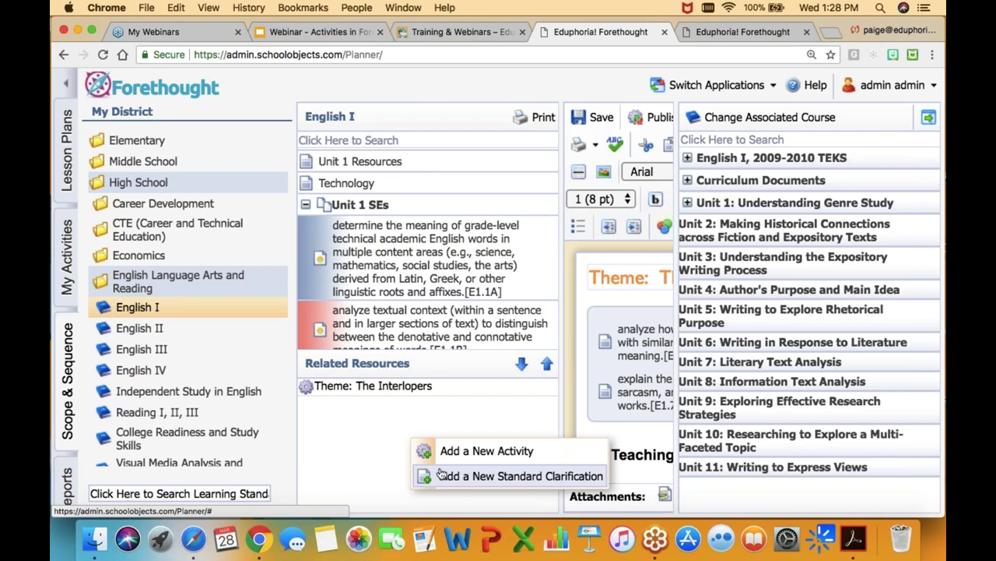
{"action": "left_click", "coordinate": [308, 163]}
{"action": "left_click", "coordinate": [307, 163]}
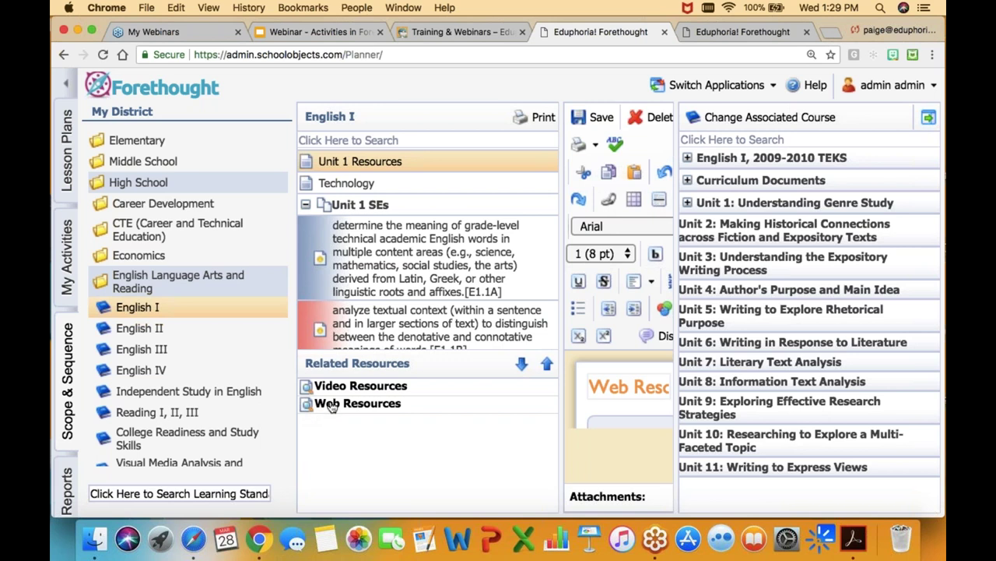
{"action": "left_click", "coordinate": [333, 404]}
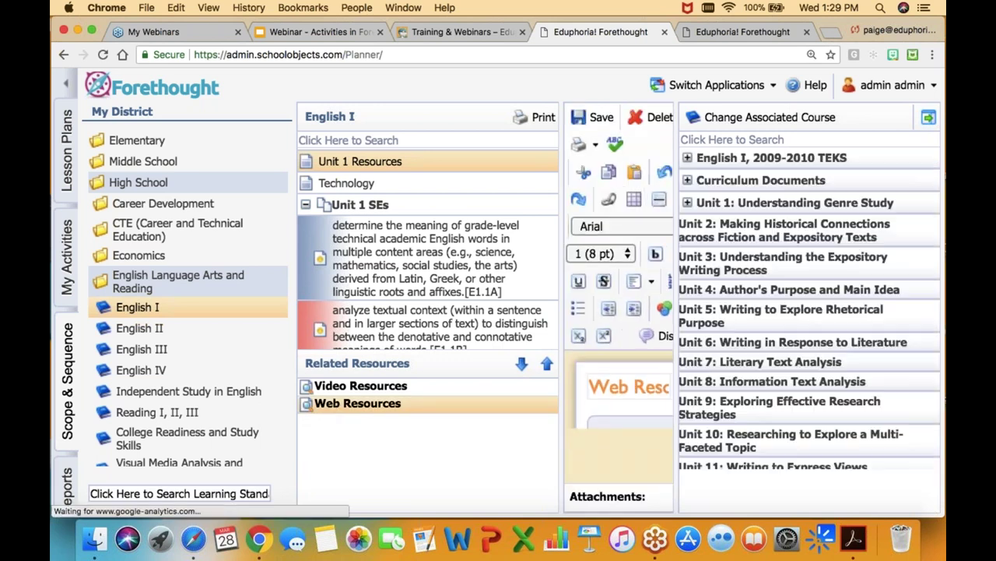
{"action": "key", "text": "super+minus"}
{"action": "key", "text": "super+minus"}
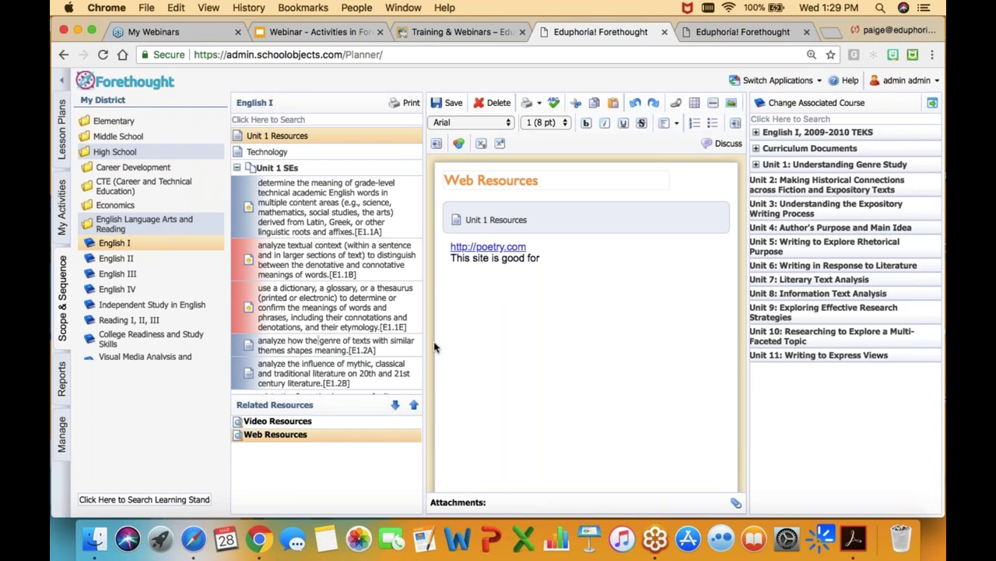
{"action": "left_click", "coordinate": [237, 168]}
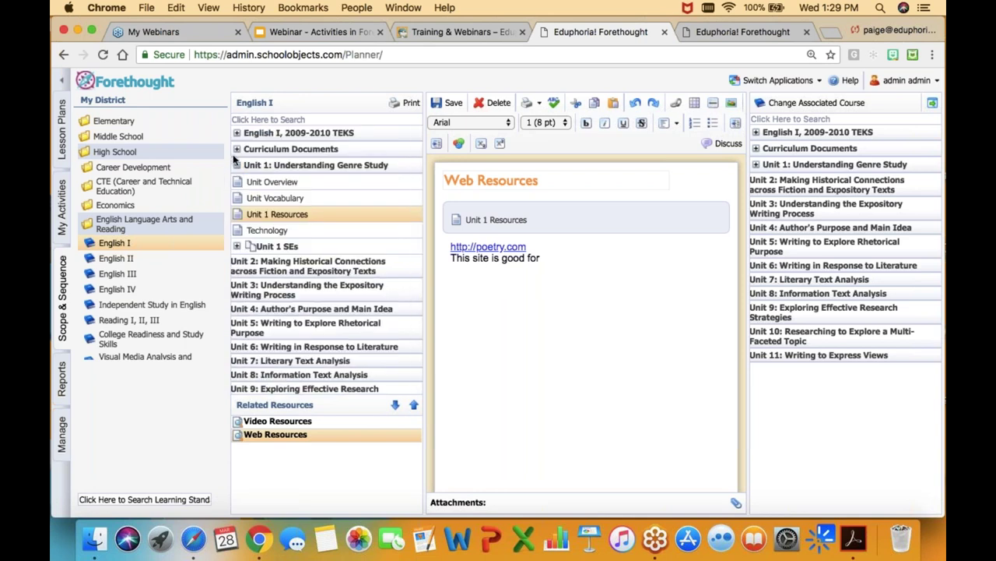
Open the YAG from Curriculum Documents, then read the Unit I Overview down to PI 2's planning chart.
{"action": "left_click", "coordinate": [237, 148]}
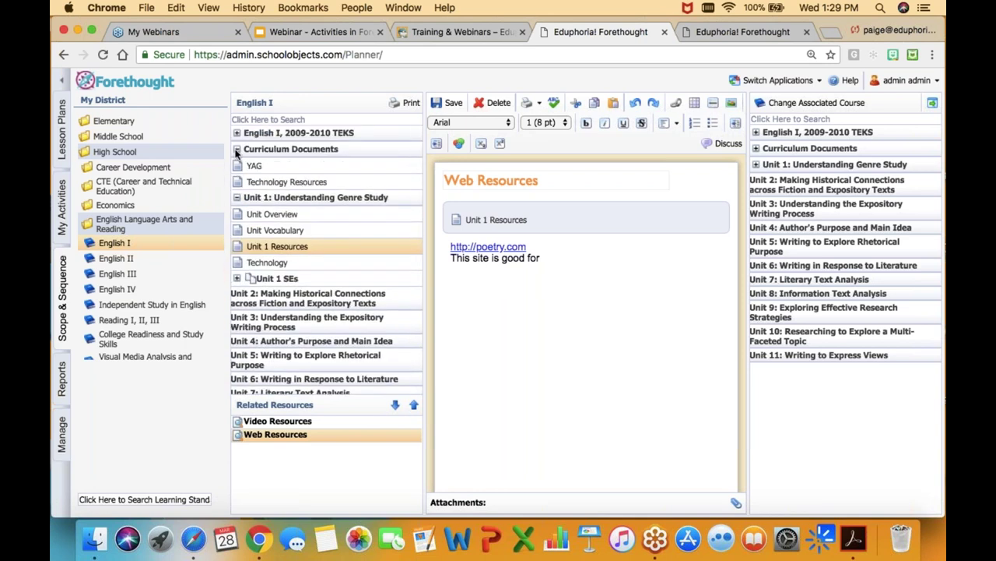
{"action": "left_click", "coordinate": [244, 166]}
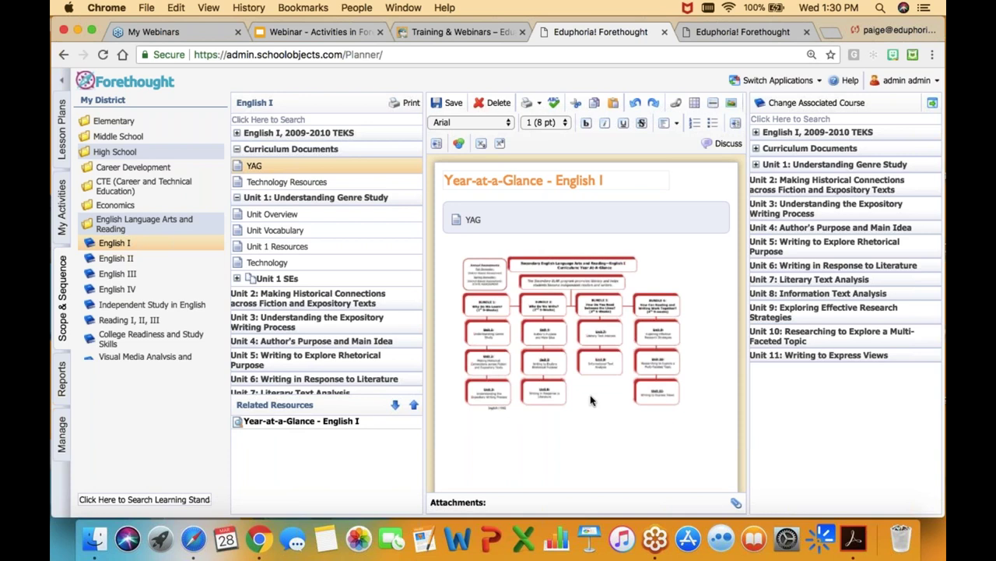
{"action": "left_click", "coordinate": [271, 213]}
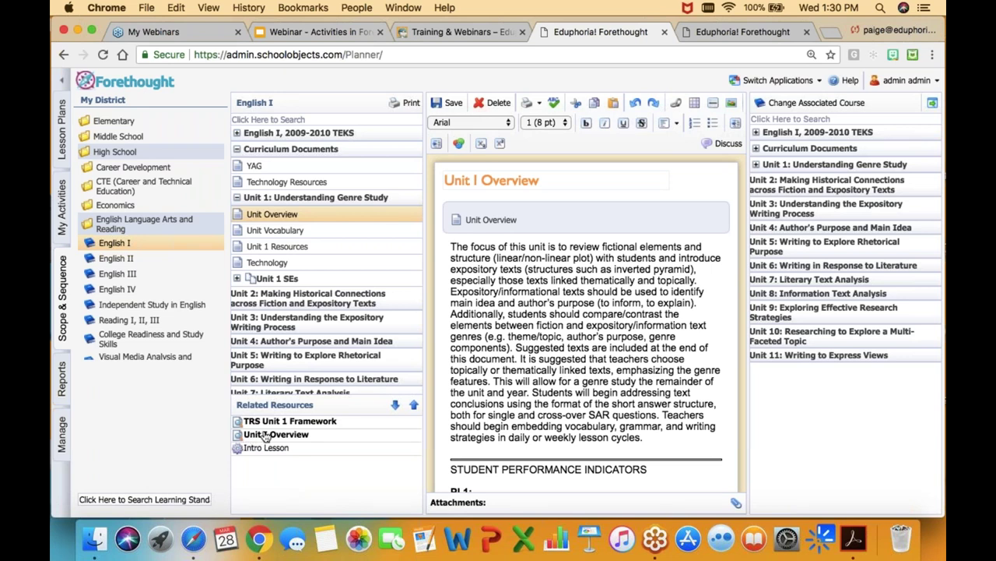
{"action": "scroll", "coordinate": [566, 321], "scroll_direction": "down", "scroll_amount": 5}
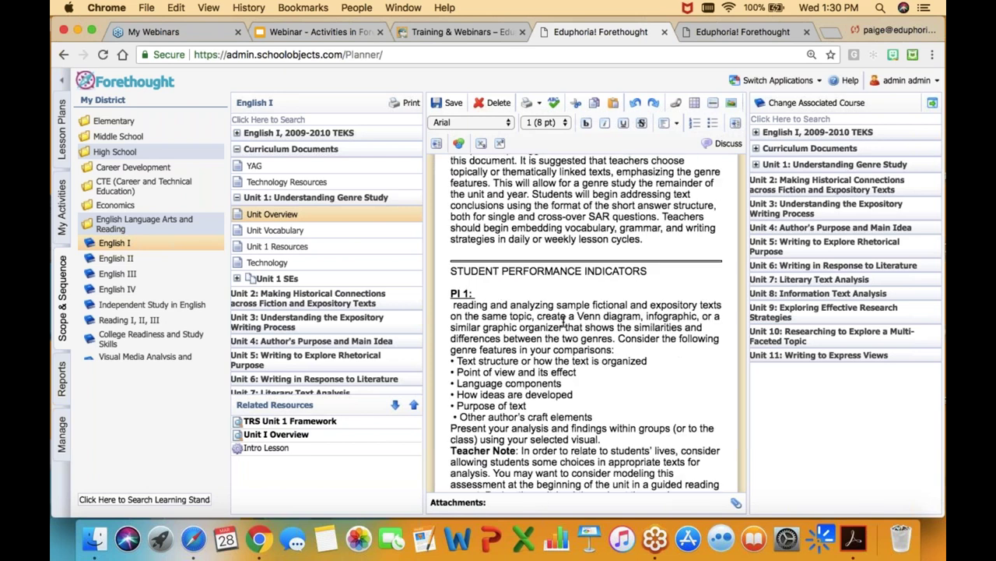
{"action": "scroll", "coordinate": [566, 321], "scroll_direction": "down", "scroll_amount": 5}
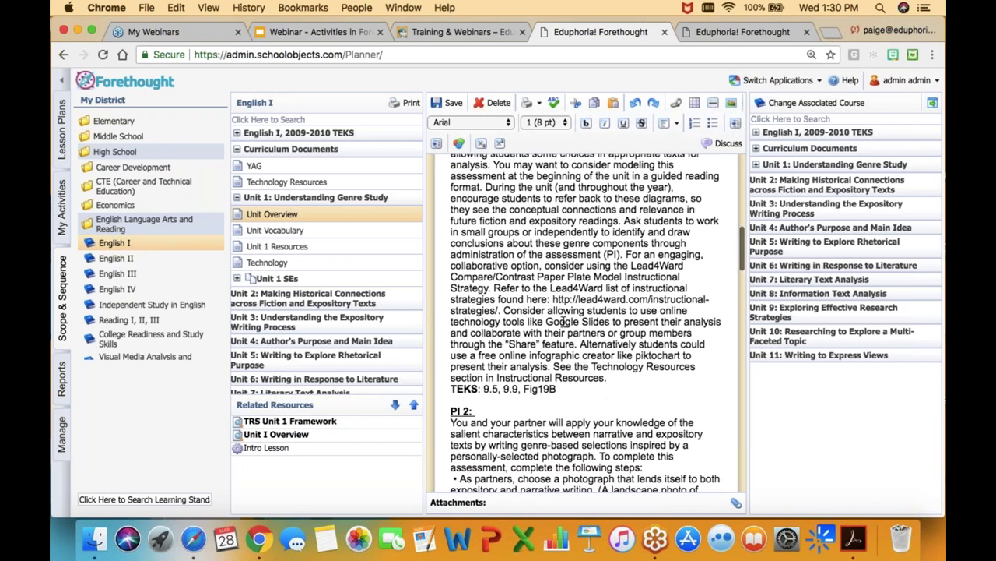
{"action": "scroll", "coordinate": [566, 321], "scroll_direction": "down", "scroll_amount": 3}
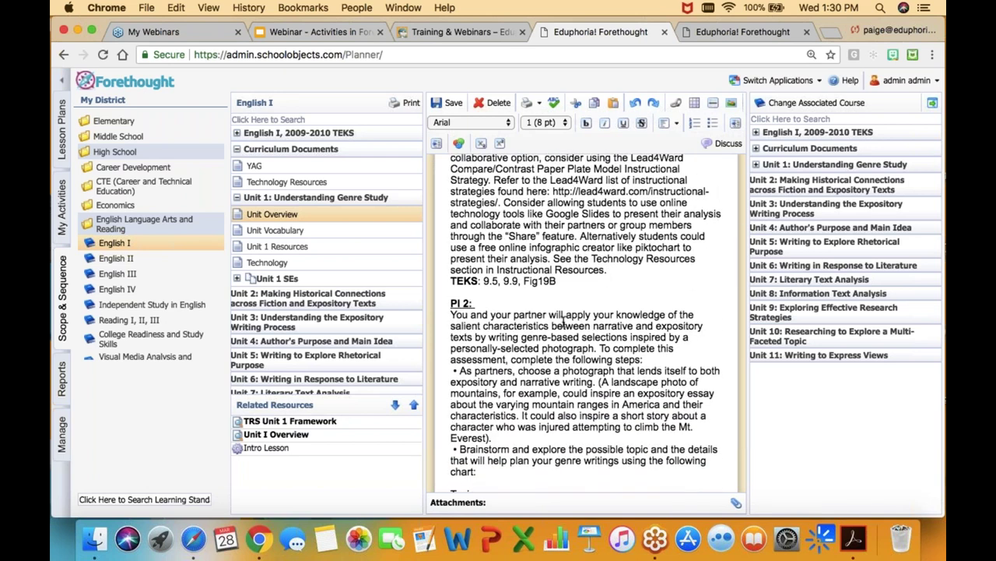
{"action": "scroll", "coordinate": [563, 322], "scroll_direction": "down", "scroll_amount": 5}
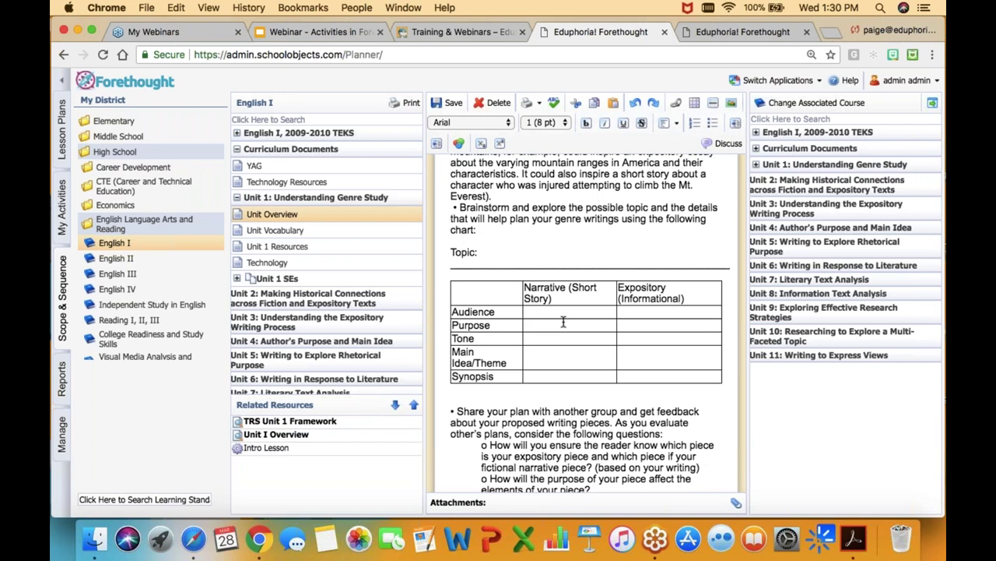
View the Intro Lesson resource, then add a new blank activity to Unit Overview.
{"action": "left_click", "coordinate": [267, 448]}
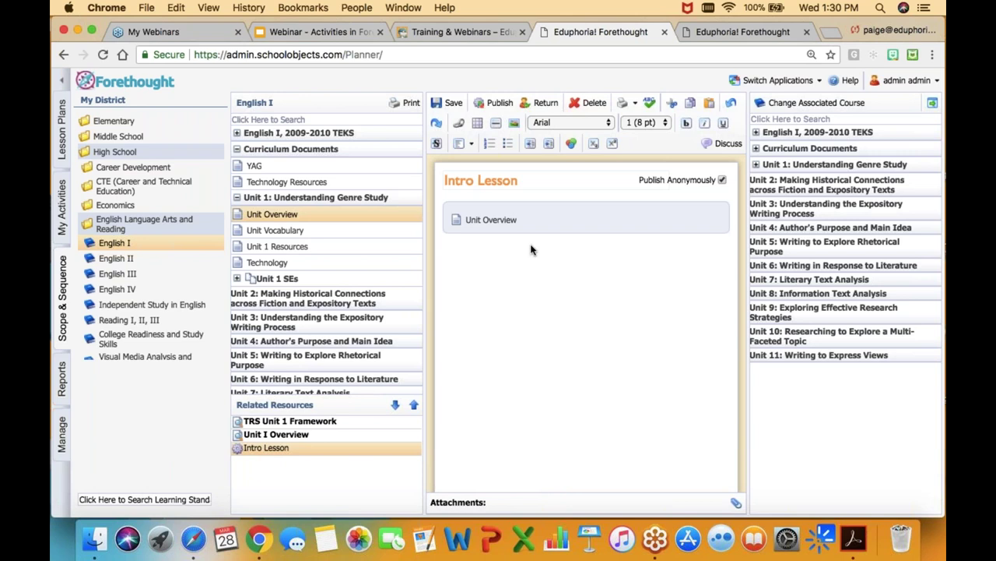
{"action": "left_click", "coordinate": [281, 216]}
{"action": "left_click", "coordinate": [340, 226]}
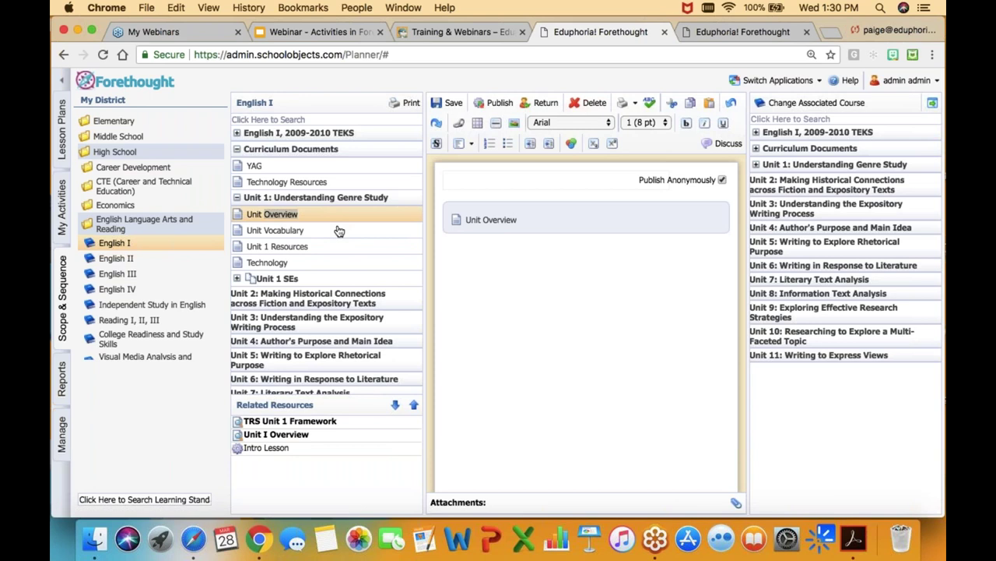
{"action": "left_click", "coordinate": [460, 182]}
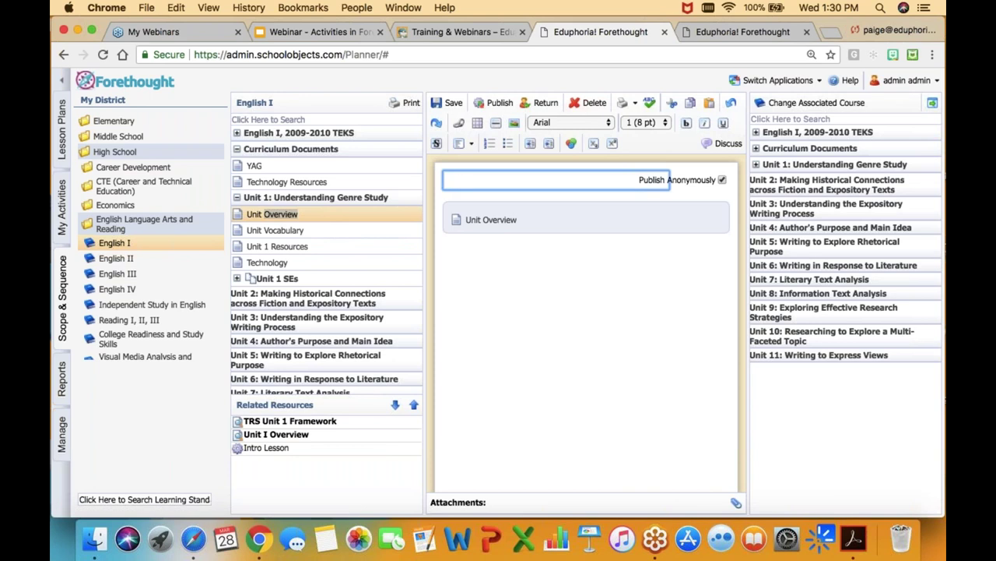
Expand Unit 1 SEs to show standards E1.1A through E1.3A.
{"action": "left_click", "coordinate": [236, 278]}
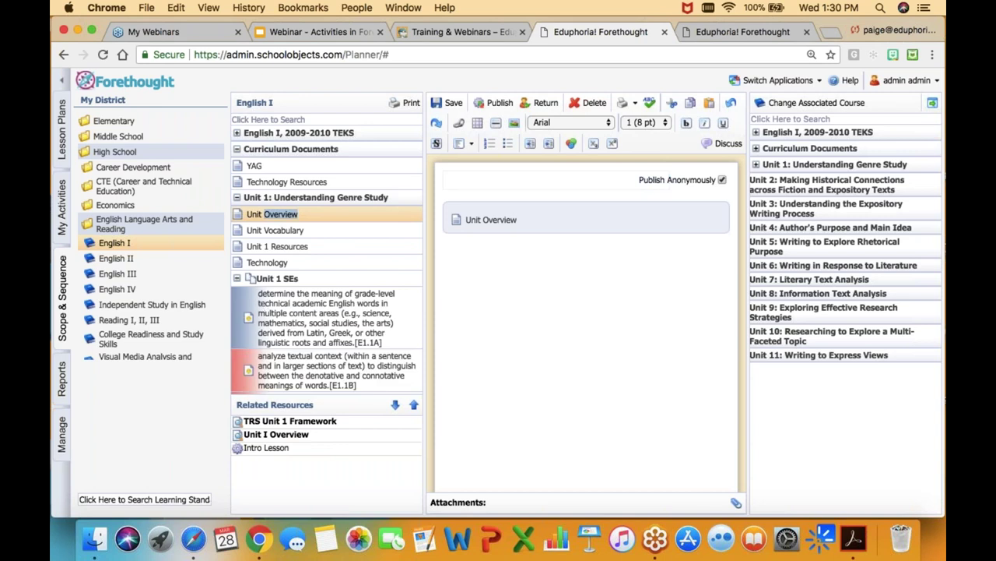
{"action": "scroll", "coordinate": [327, 256], "scroll_direction": "down", "scroll_amount": 5}
{"action": "scroll", "coordinate": [300, 346], "scroll_direction": "down", "scroll_amount": 2}
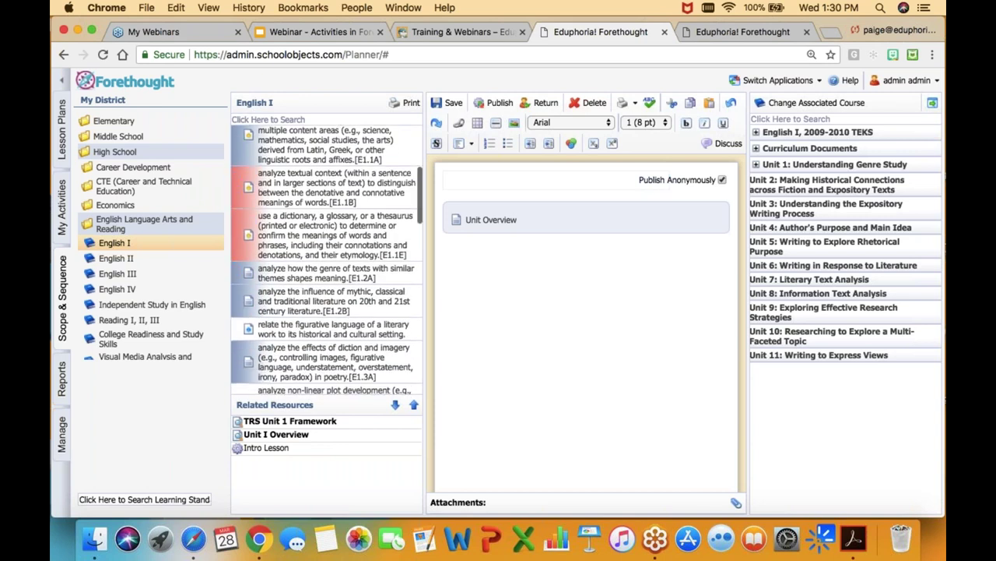
Start a new standard clarification for standard E1.3A, then reopen the add options on the standards list.
{"action": "left_click", "coordinate": [300, 347]}
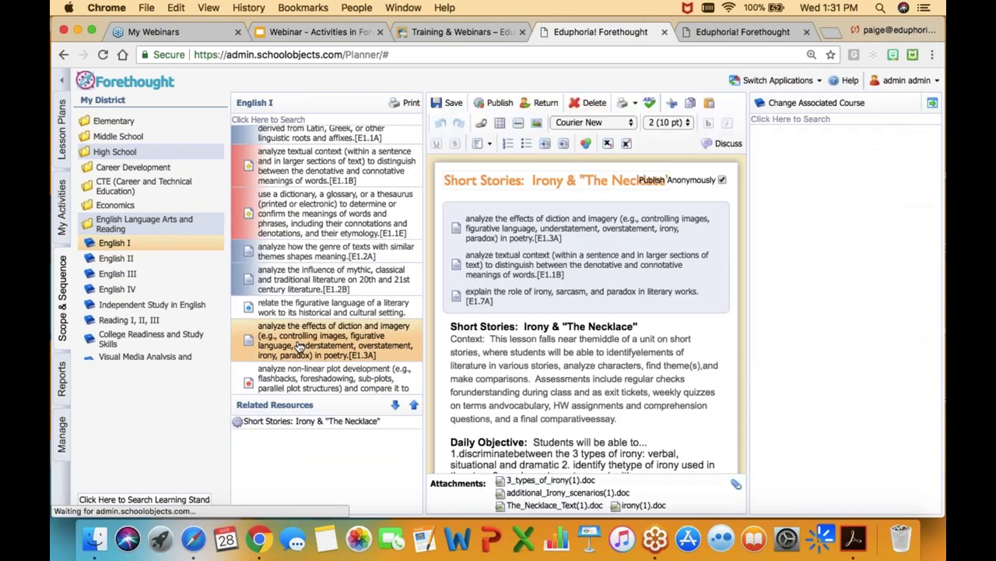
{"action": "right_click", "coordinate": [300, 346]}
{"action": "left_click", "coordinate": [379, 366]}
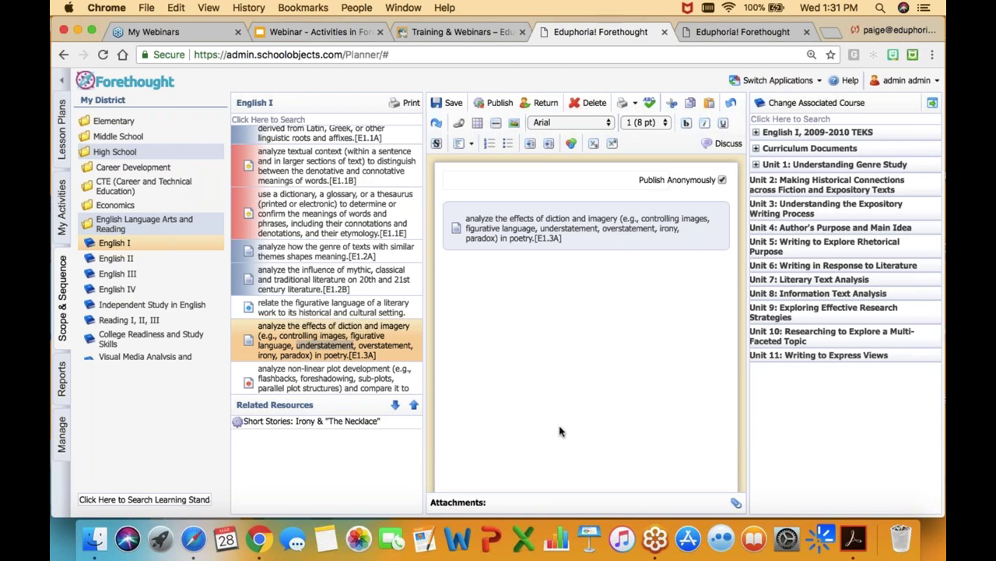
{"action": "right_click", "coordinate": [272, 285]}
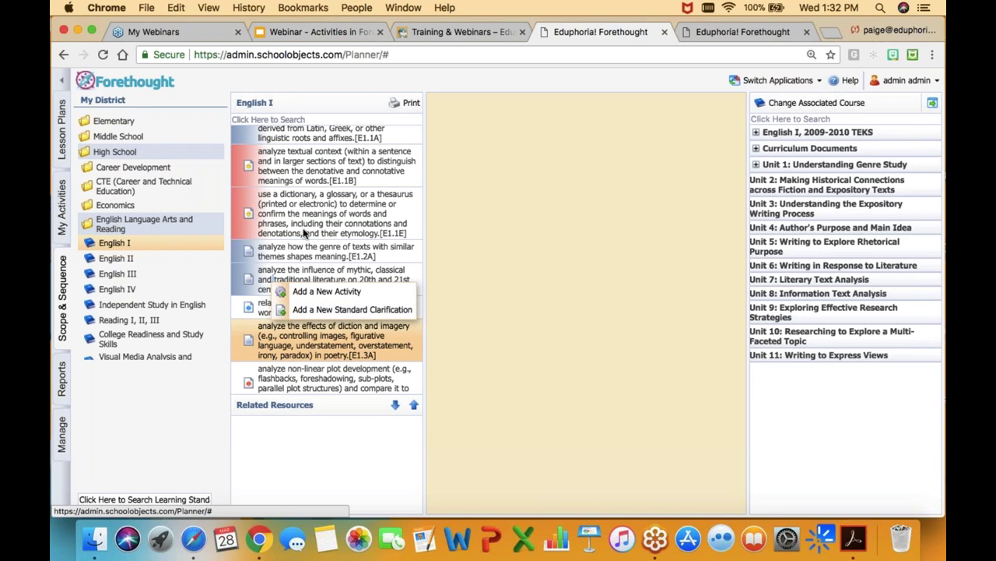
Close the add options, scroll the English I panel to the top, and switch to the teacher's session.
{"action": "left_click", "coordinate": [340, 444]}
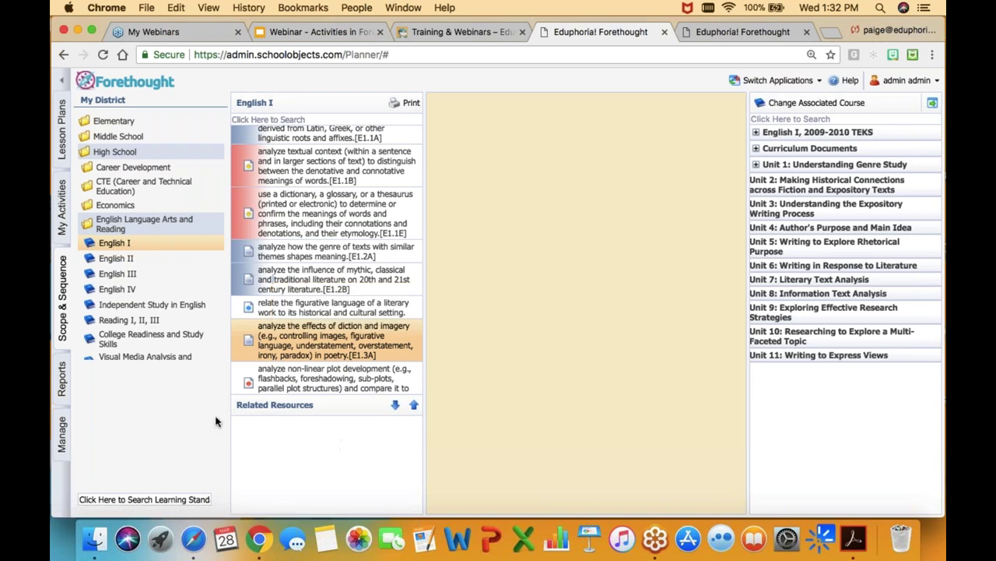
{"action": "scroll", "coordinate": [250, 279], "scroll_direction": "up", "scroll_amount": 5}
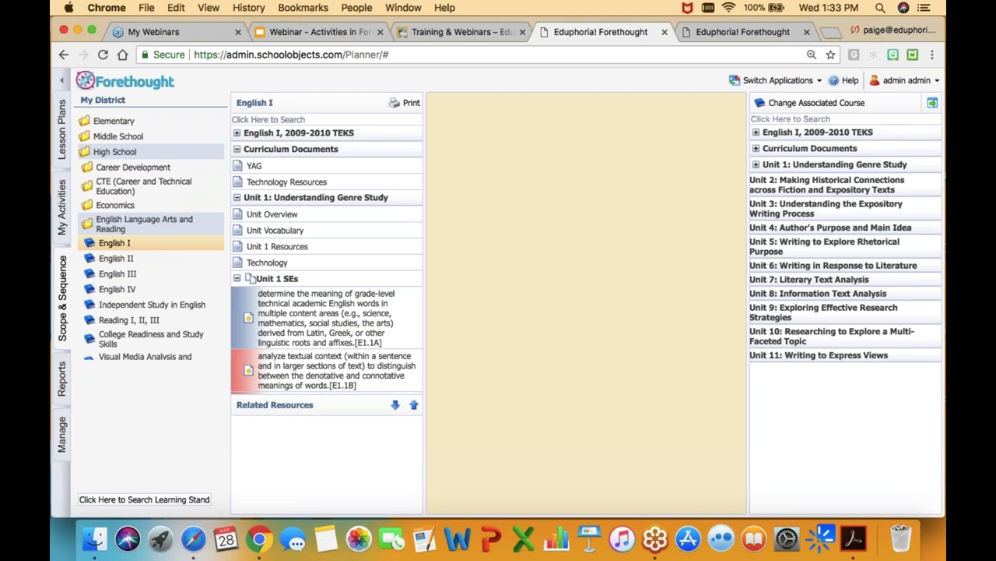
{"action": "left_click", "coordinate": [700, 36]}
Open the teacher's March 29 lesson plan and select its whole template text.
{"action": "left_click", "coordinate": [65, 129]}
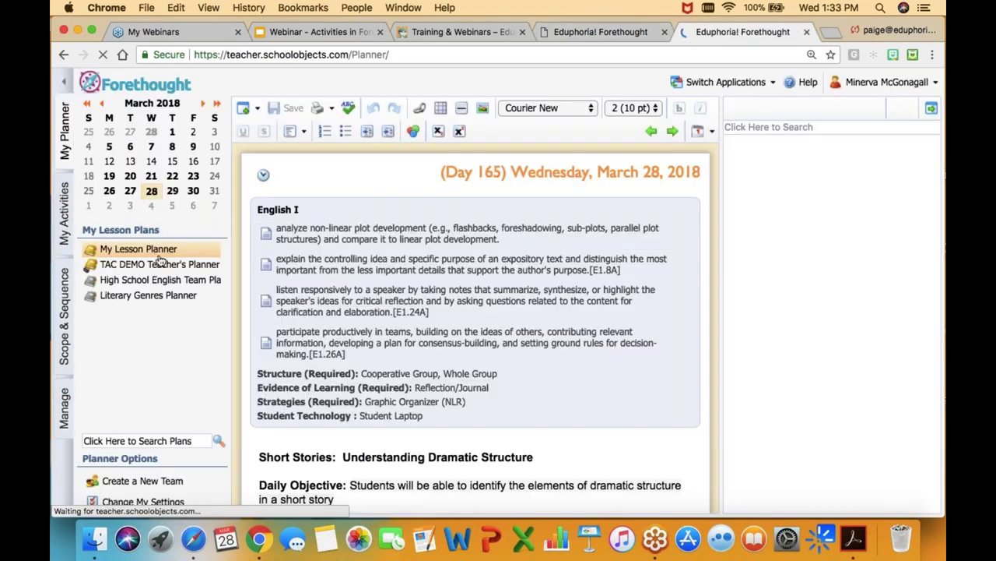
{"action": "left_click", "coordinate": [172, 191]}
{"action": "scroll", "coordinate": [352, 306], "scroll_direction": "down", "scroll_amount": 2}
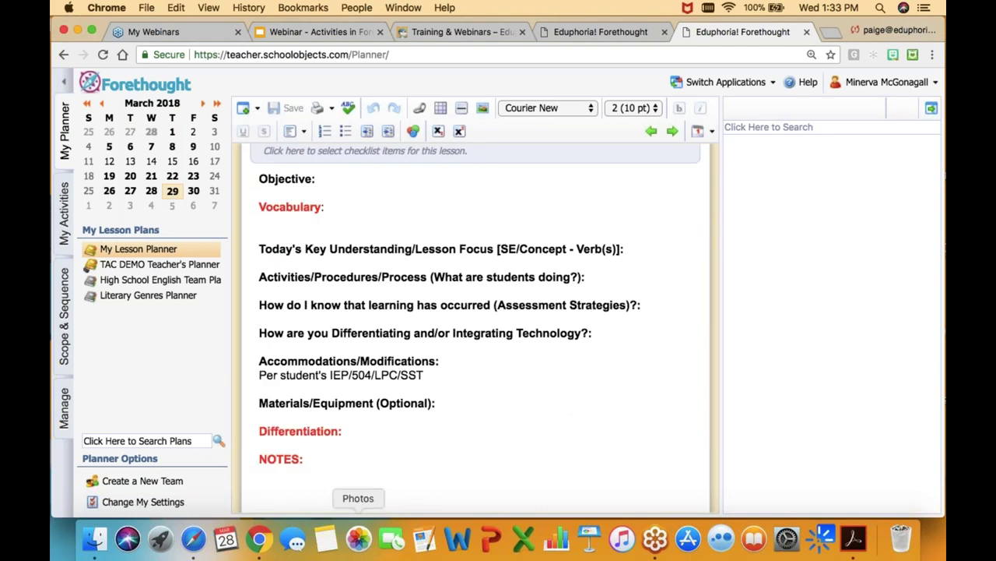
{"action": "left_click_drag", "start_coordinate": [259, 175], "coordinate": [326, 456]}
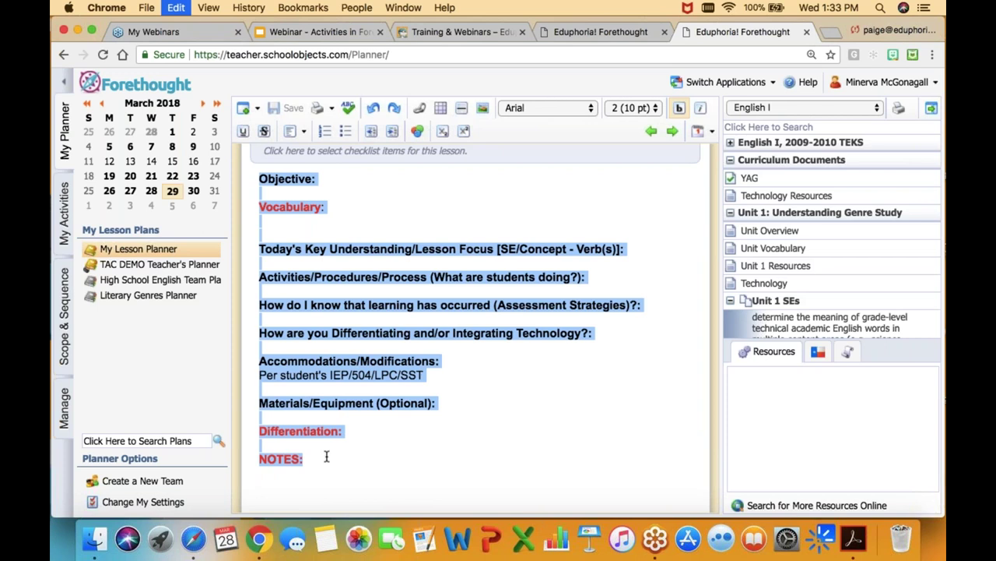
Leave the lesson planner and begin a new activity from My Activities.
{"action": "key", "text": "super+w"}
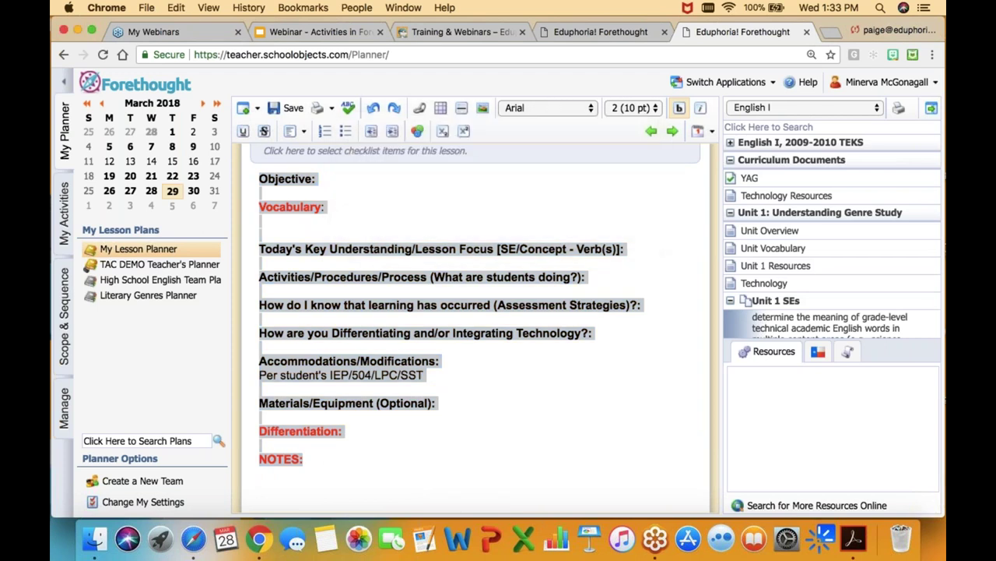
{"action": "left_click", "coordinate": [596, 203]}
{"action": "left_click", "coordinate": [158, 502]}
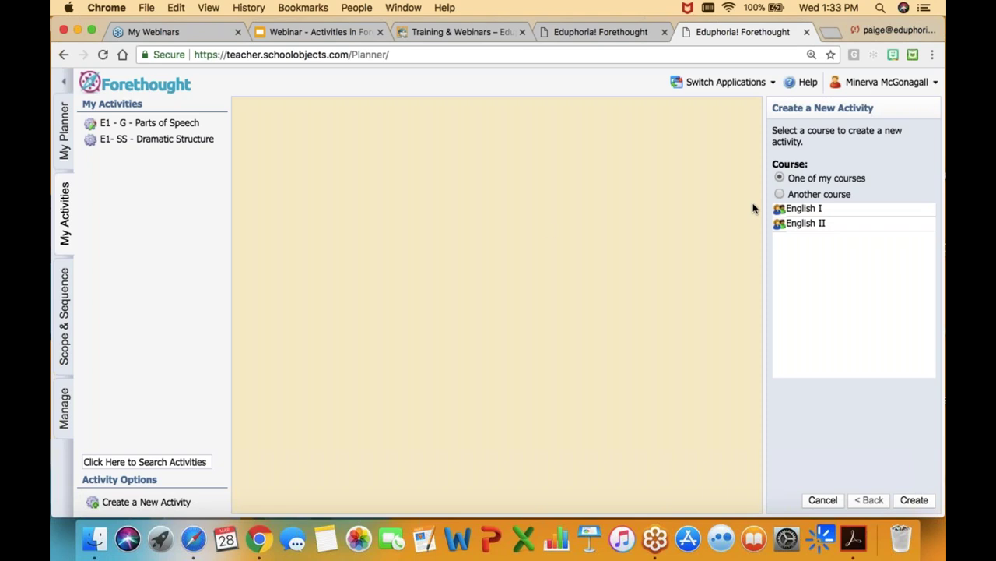
Create a new English I activity, then return to the administrator's English I scope and sequence.
{"action": "left_click", "coordinate": [802, 209]}
{"action": "left_click", "coordinate": [914, 500]}
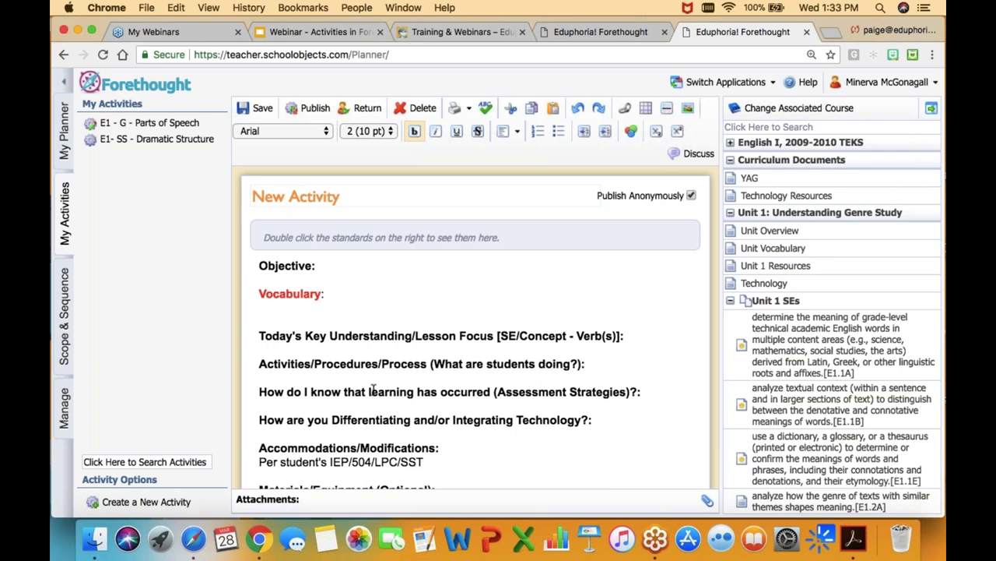
{"action": "scroll", "coordinate": [444, 343], "scroll_direction": "down", "scroll_amount": 2}
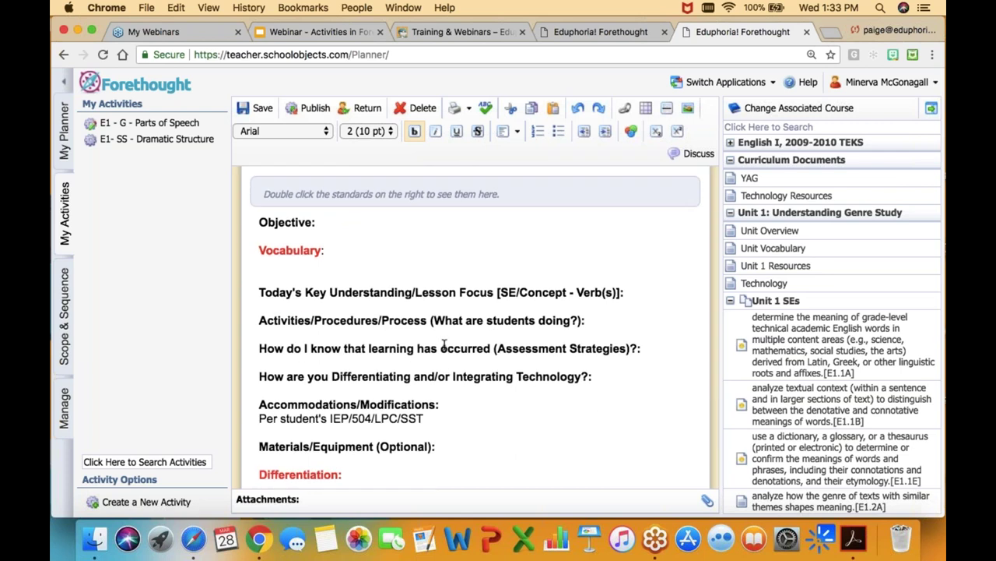
{"action": "scroll", "coordinate": [455, 315], "scroll_direction": "up", "scroll_amount": 1}
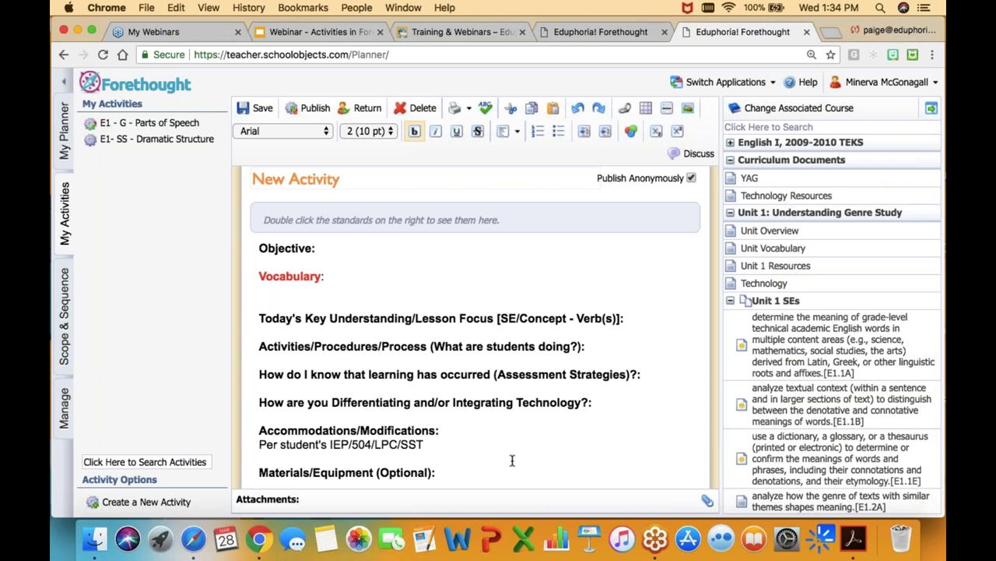
{"action": "left_click", "coordinate": [605, 32]}
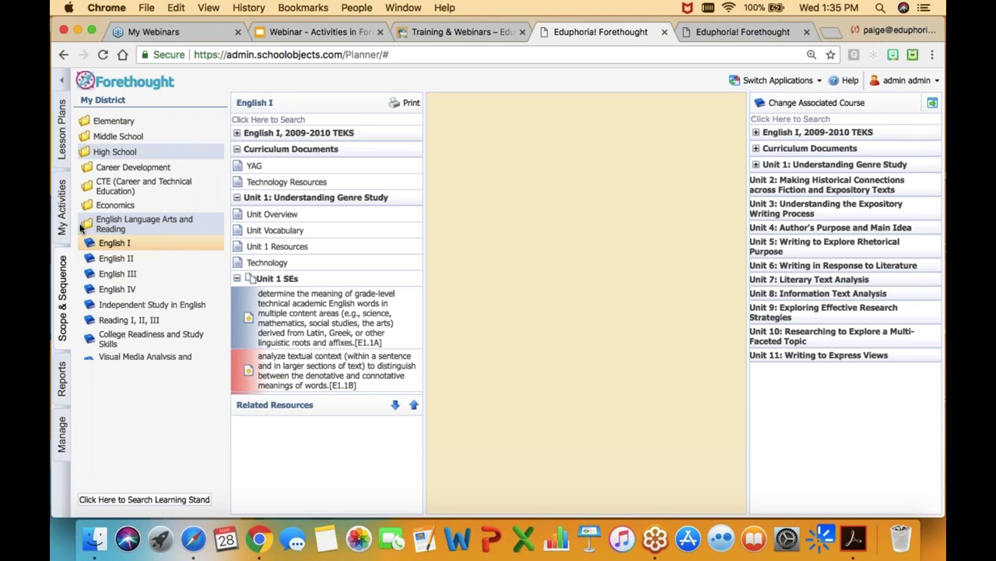
Confirm Manage > Approve Activities has nothing pending, then return to the teacher's session.
{"action": "left_click", "coordinate": [63, 436]}
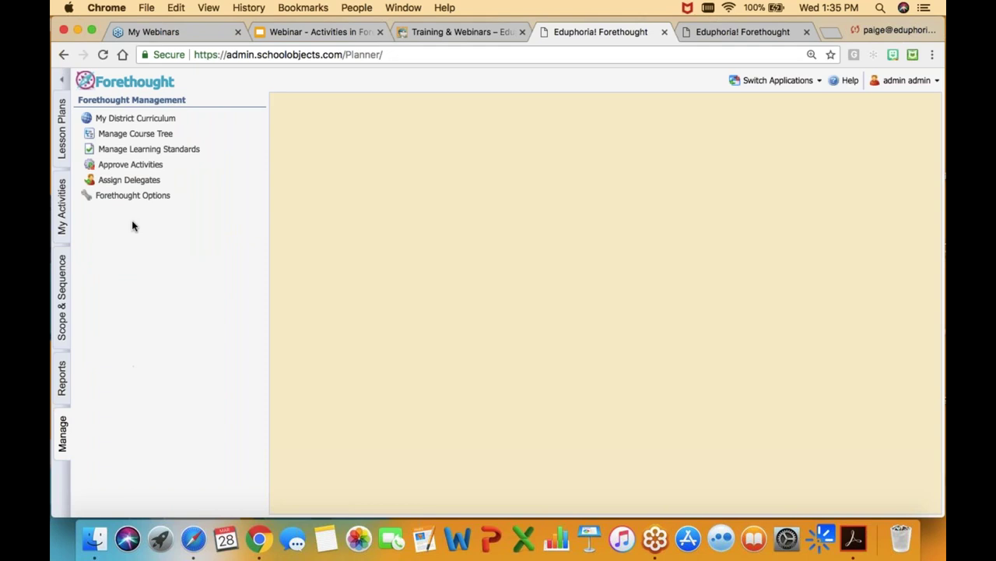
{"action": "left_click", "coordinate": [121, 168]}
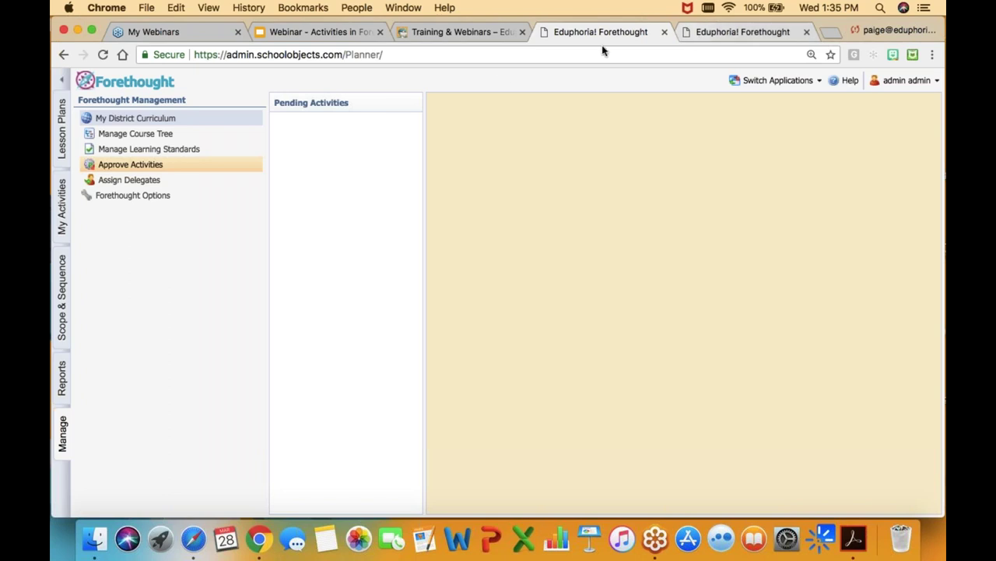
{"action": "left_click", "coordinate": [713, 37]}
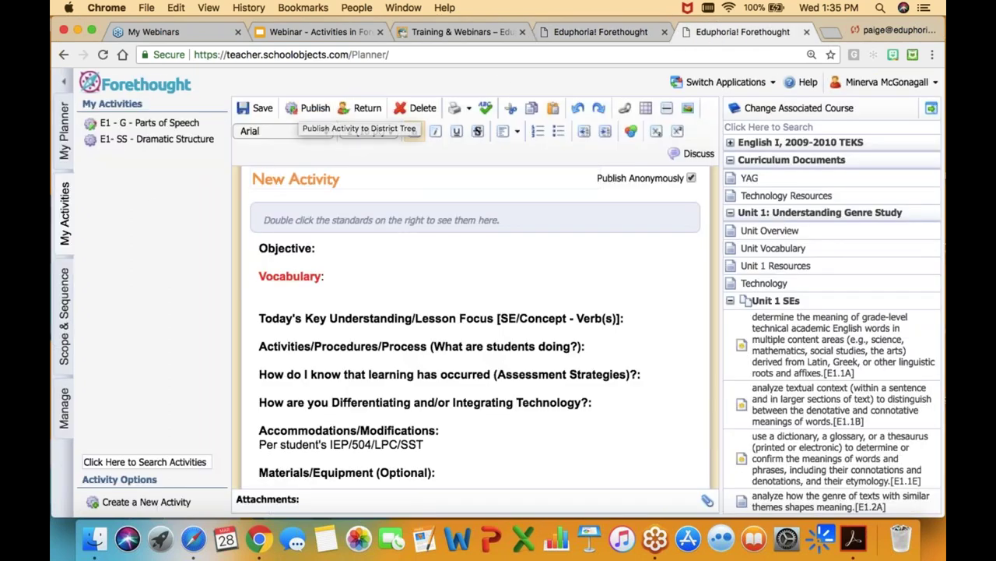
Discard the draft, publish and submit E1- SS - Dramatic Structure for approval, then switch to the admin.
{"action": "left_click", "coordinate": [188, 141]}
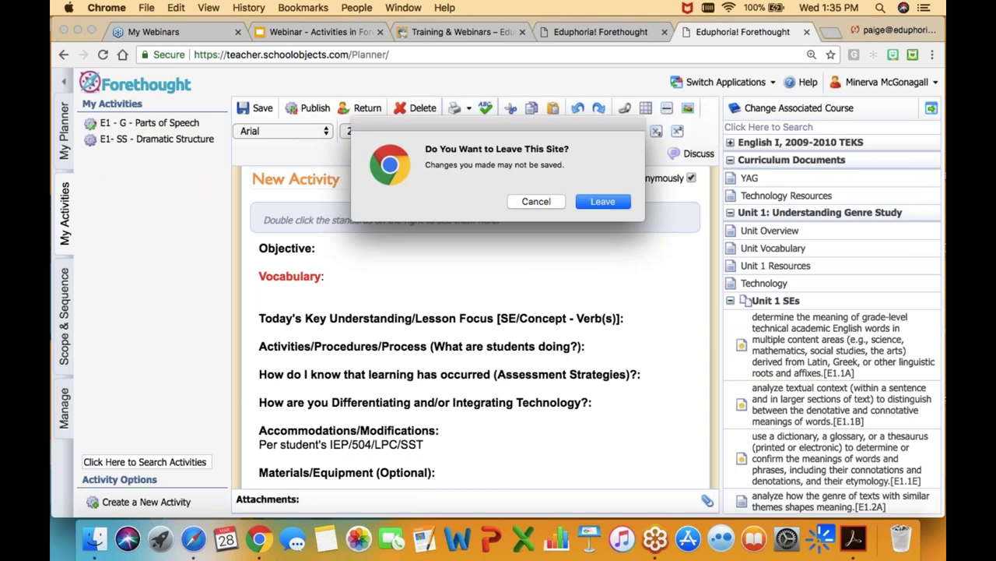
{"action": "left_click", "coordinate": [603, 200]}
{"action": "left_click", "coordinate": [307, 110]}
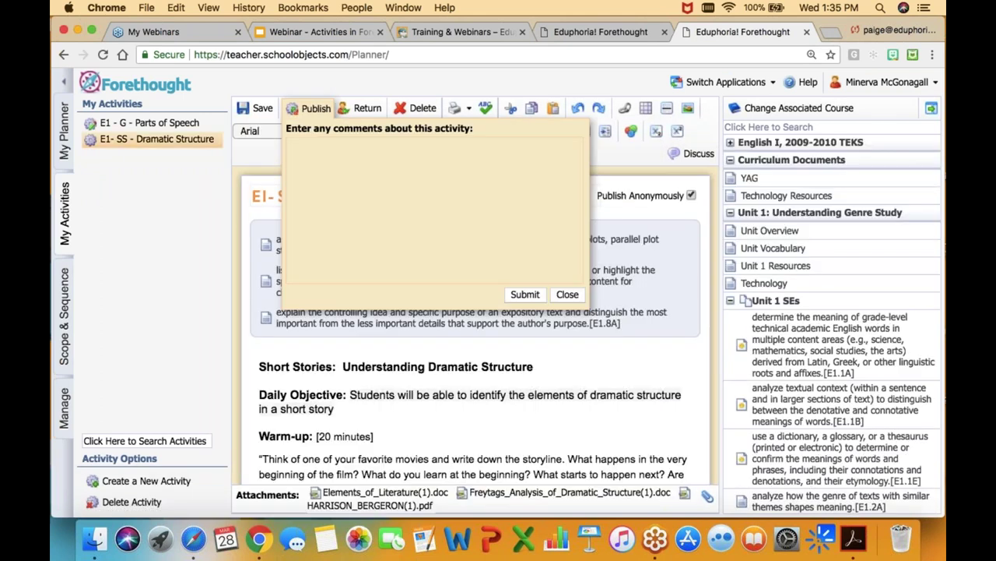
{"action": "left_click", "coordinate": [526, 294]}
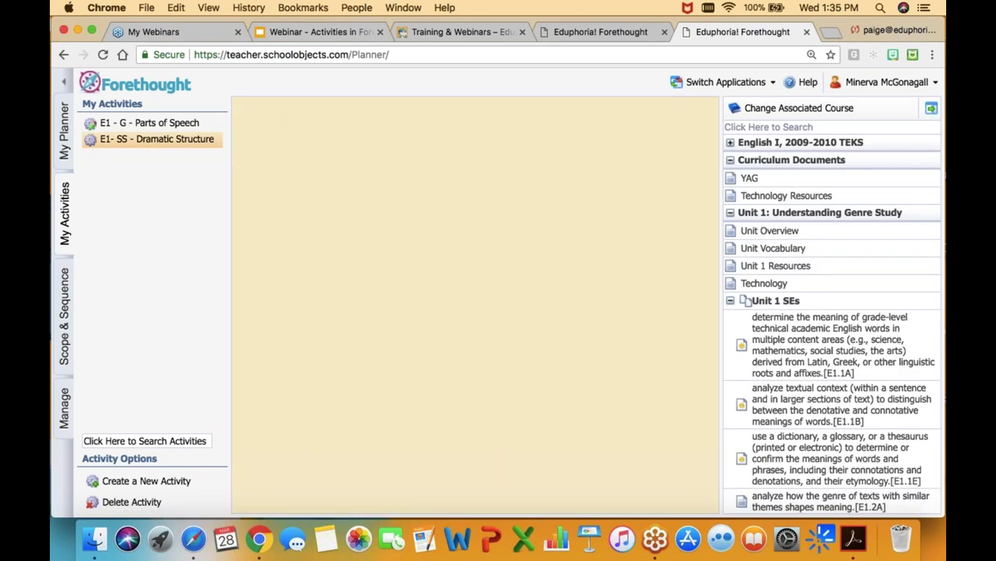
{"action": "left_click", "coordinate": [641, 31]}
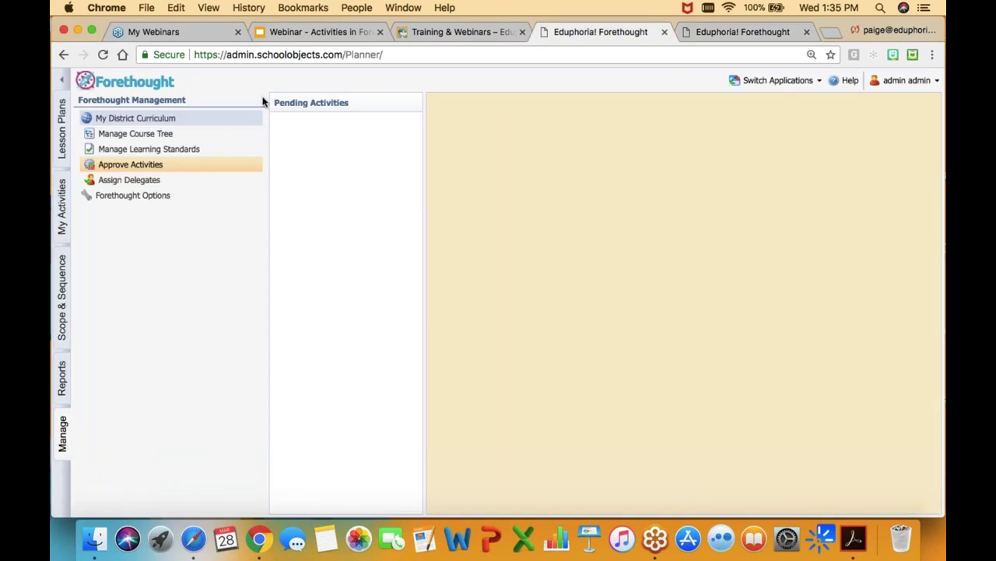
Reload the administrator view and recheck the activities awaiting approval.
{"action": "left_click", "coordinate": [103, 54]}
{"action": "left_click", "coordinate": [641, 162]}
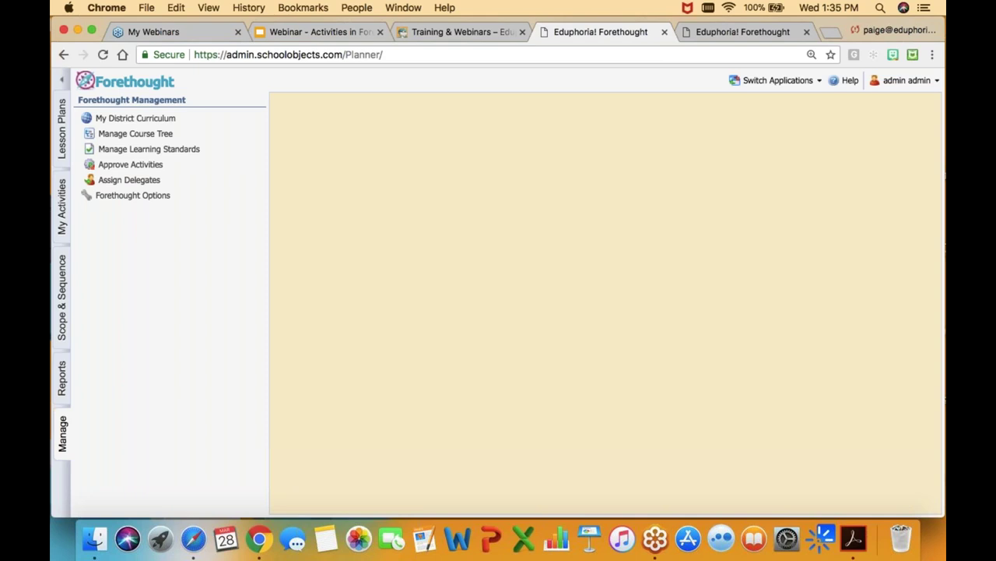
{"action": "left_click", "coordinate": [194, 165]}
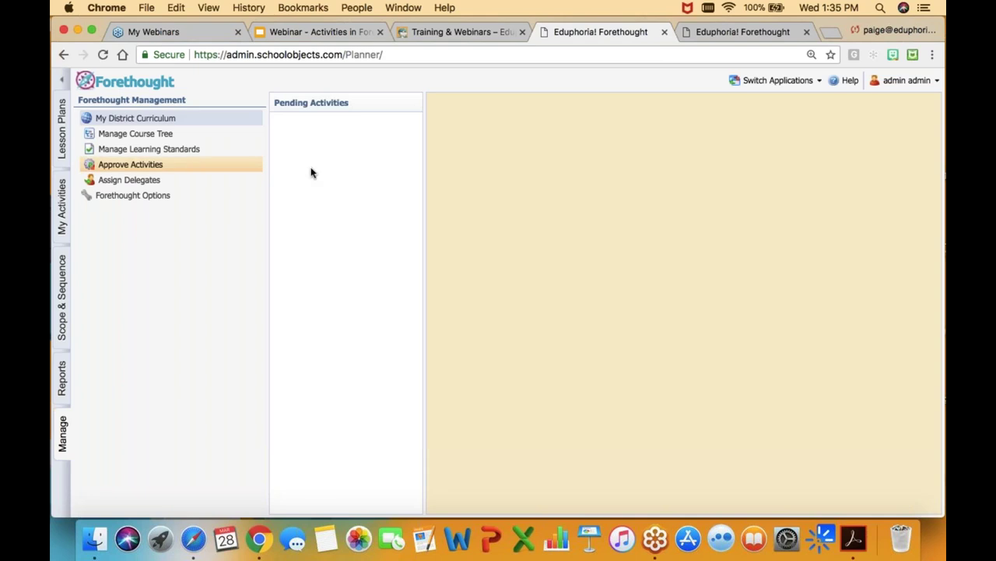
Save the Forethought Activity Options with administrator approval required, then view the course delegates list.
{"action": "left_click", "coordinate": [145, 195]}
{"action": "left_click", "coordinate": [379, 168]}
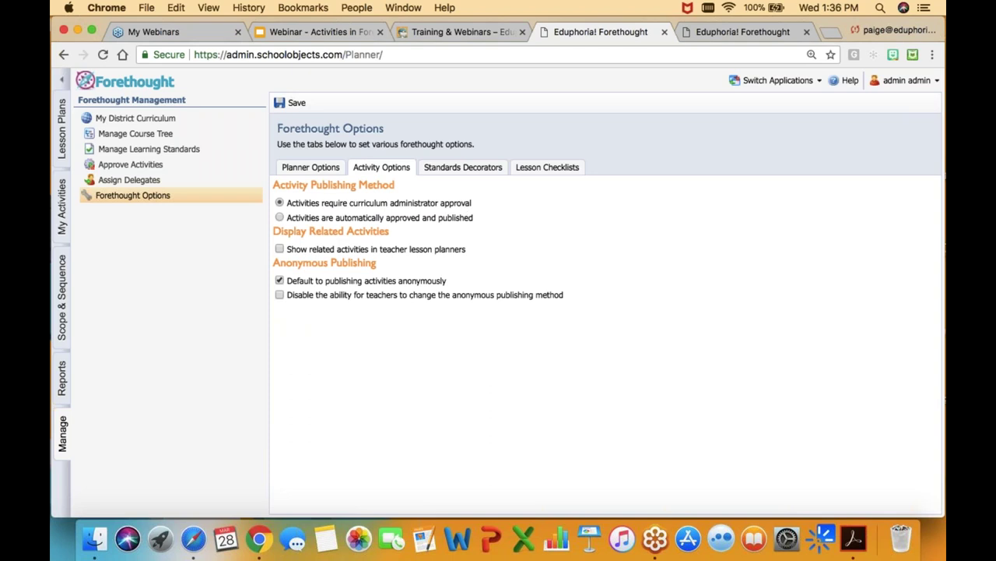
{"action": "left_click", "coordinate": [289, 105]}
{"action": "left_click", "coordinate": [126, 181]}
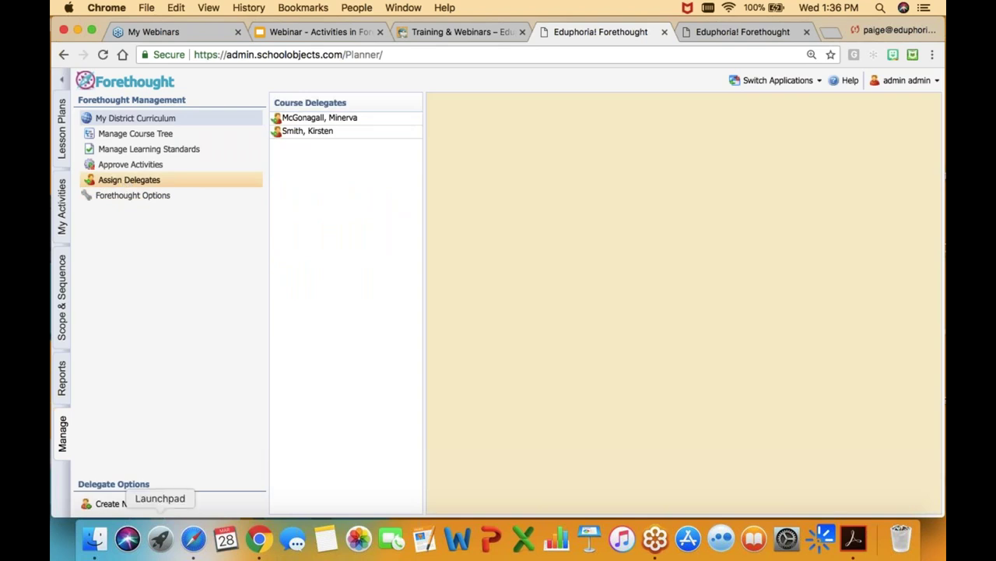
Create a new course delegate by entering the delegate's name and finishing the wizard.
{"action": "left_click", "coordinate": [117, 504]}
{"action": "left_click", "coordinate": [807, 173]}
{"action": "type", "text": "dumble"}
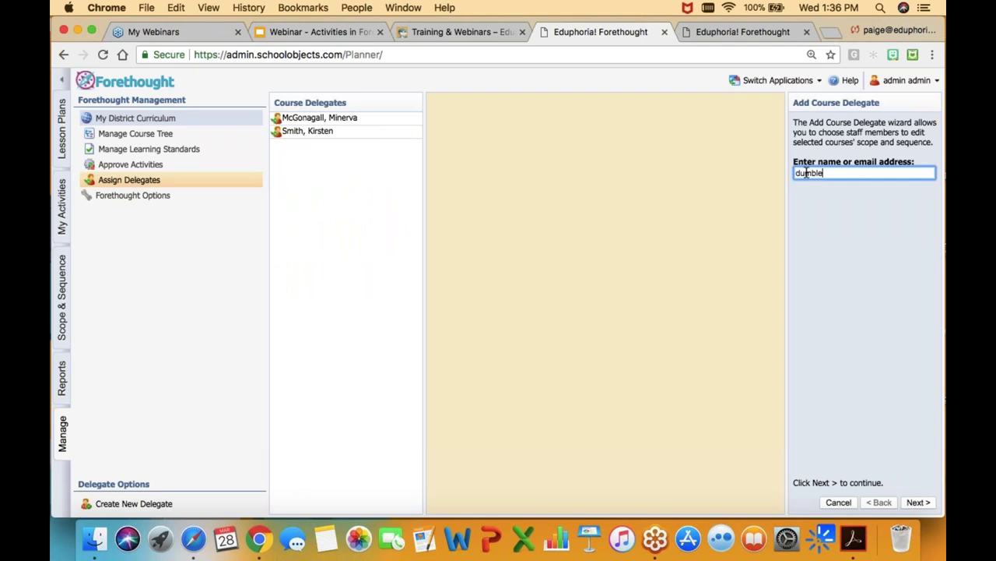
{"action": "type", "text": "dore"}
{"action": "left_click", "coordinate": [917, 501]}
{"action": "left_click", "coordinate": [919, 503]}
Add the High School English I course to the new delegate and allow approving its activities.
{"action": "left_click", "coordinate": [309, 120]}
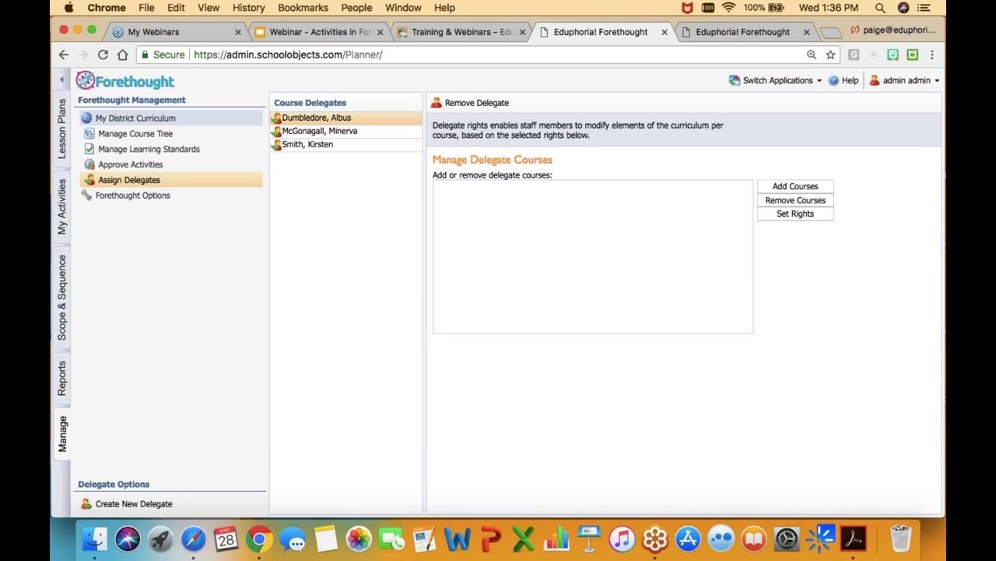
{"action": "left_click", "coordinate": [788, 189]}
{"action": "left_click", "coordinate": [441, 227]}
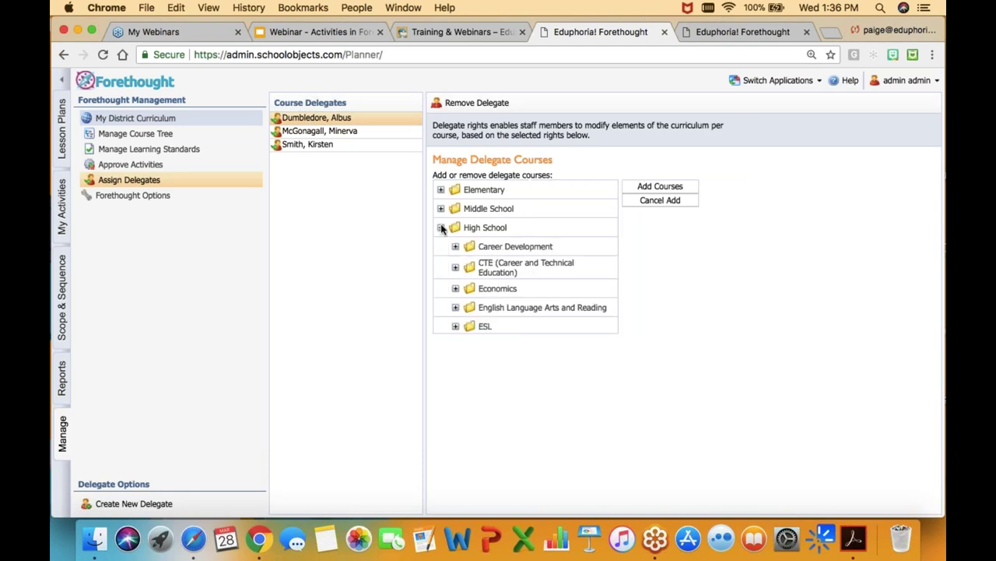
{"action": "left_click", "coordinate": [456, 307]}
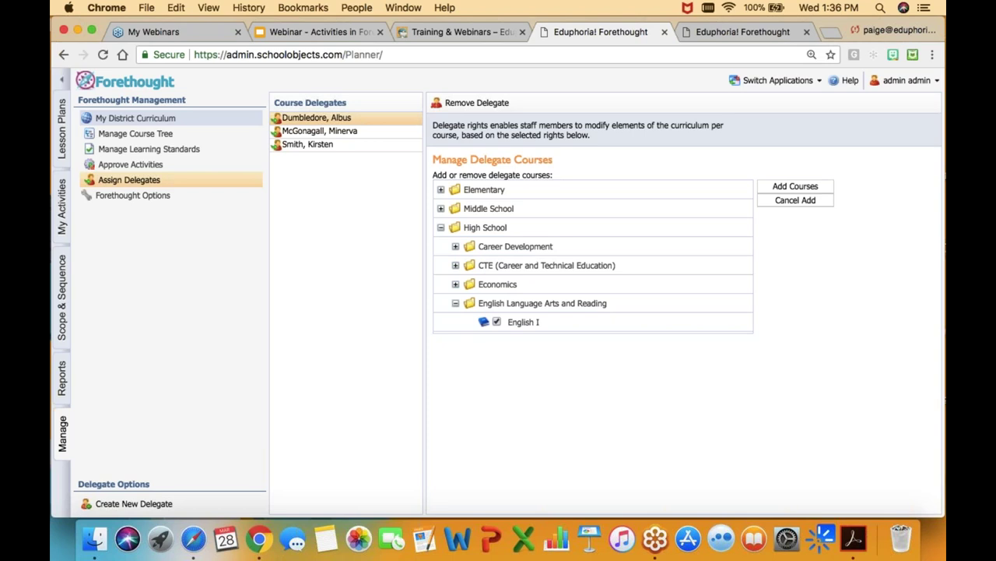
{"action": "left_click", "coordinate": [779, 189]}
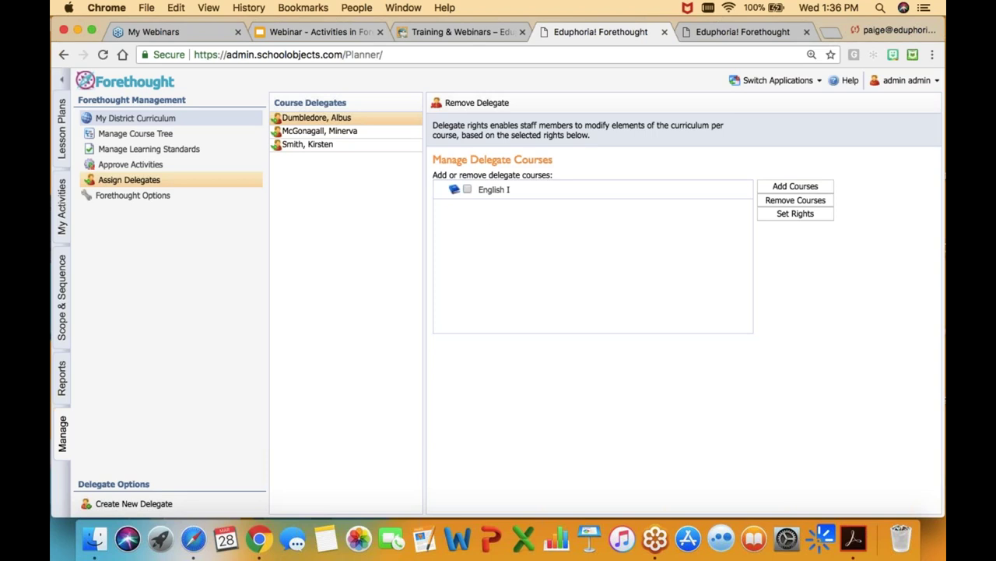
{"action": "left_click", "coordinate": [467, 190]}
{"action": "left_click", "coordinate": [795, 214]}
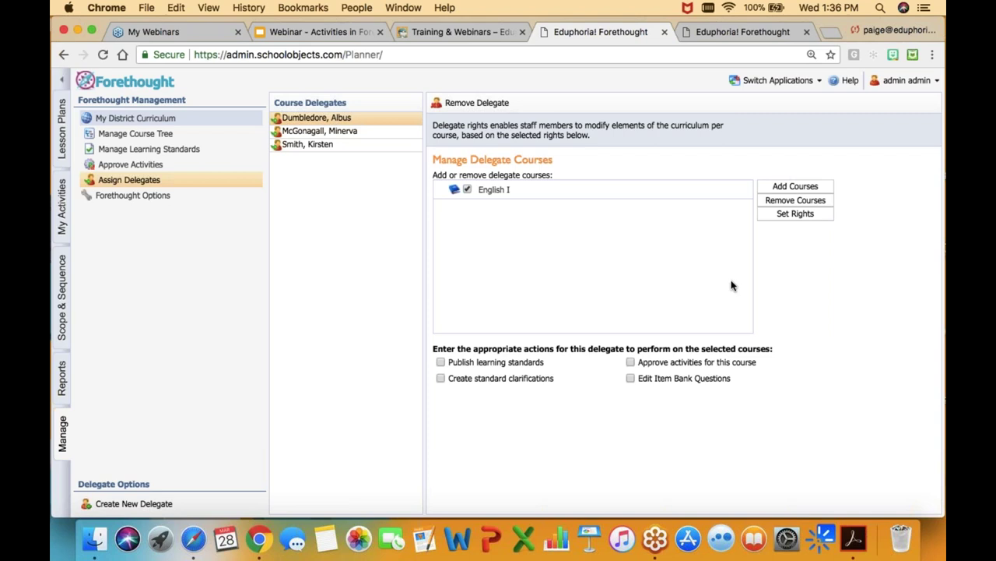
{"action": "left_click", "coordinate": [631, 363]}
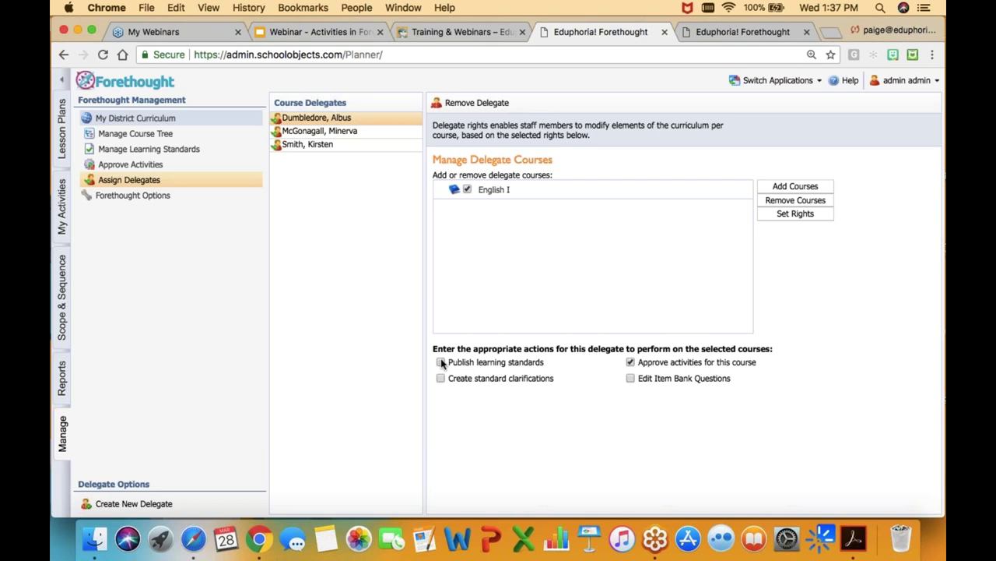
Grant the delegate rights to publish English I learning standards and create standard clarifications.
{"action": "left_click", "coordinate": [442, 363]}
{"action": "left_click", "coordinate": [442, 378]}
{"action": "left_click", "coordinate": [786, 215]}
{"action": "left_click", "coordinate": [903, 80]}
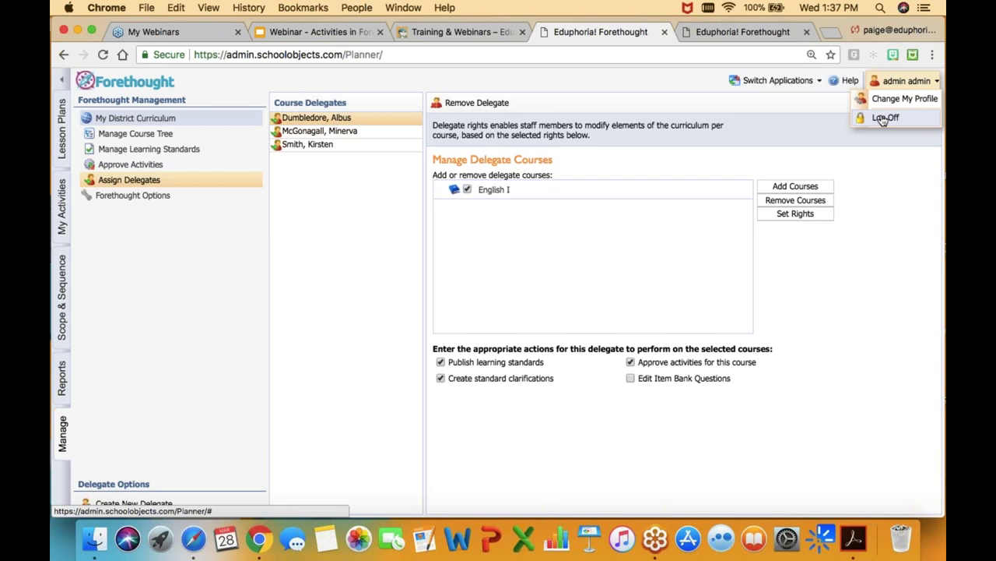
Log off the admin account and sign back in with the delegate's e-mail and password.
{"action": "left_click", "coordinate": [886, 118]}
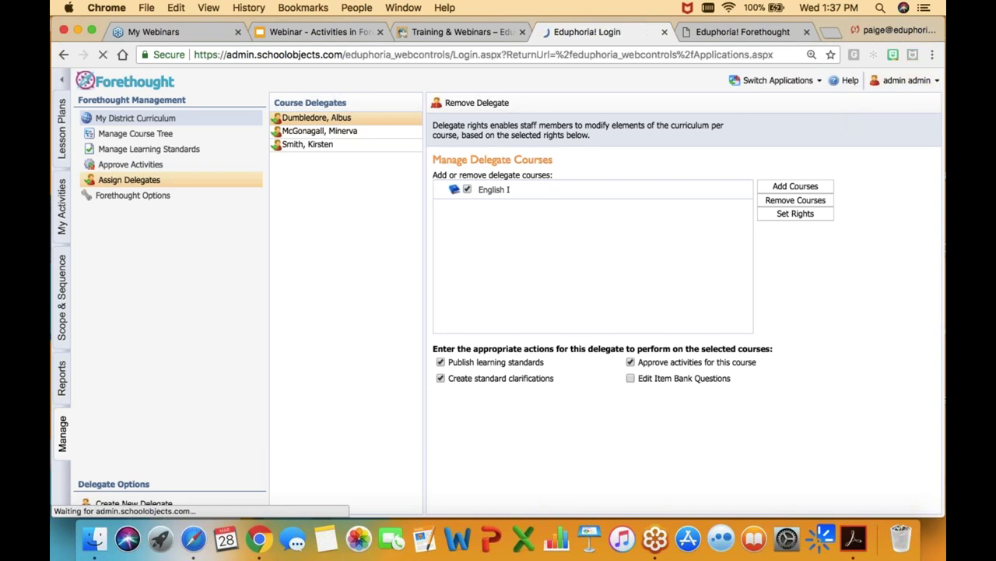
{"action": "type", "text": "dum"}
{"action": "key", "text": "Down"}
{"action": "key", "text": "Tab"}
{"action": "type", "text": "••"}
{"action": "key", "text": "Return"}
Open Forethought's Manage area and view the empty Approve Activities list.
{"action": "left_click", "coordinate": [391, 366]}
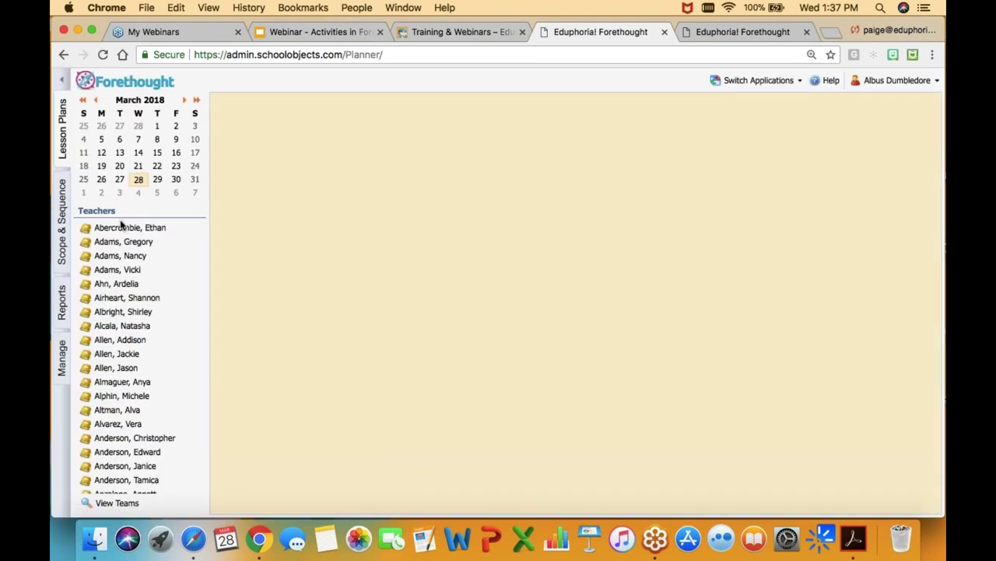
{"action": "left_click", "coordinate": [62, 356]}
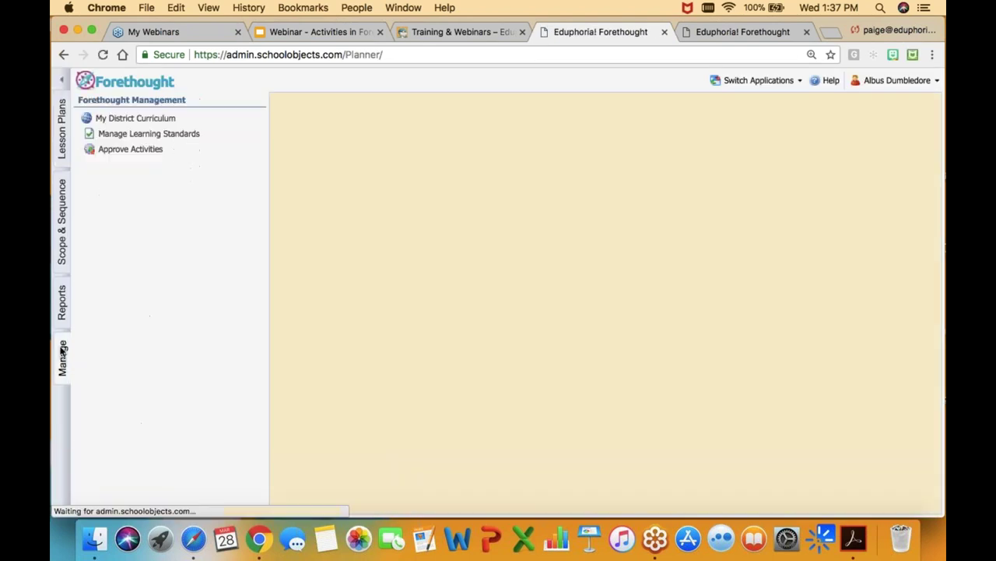
{"action": "left_click", "coordinate": [147, 151]}
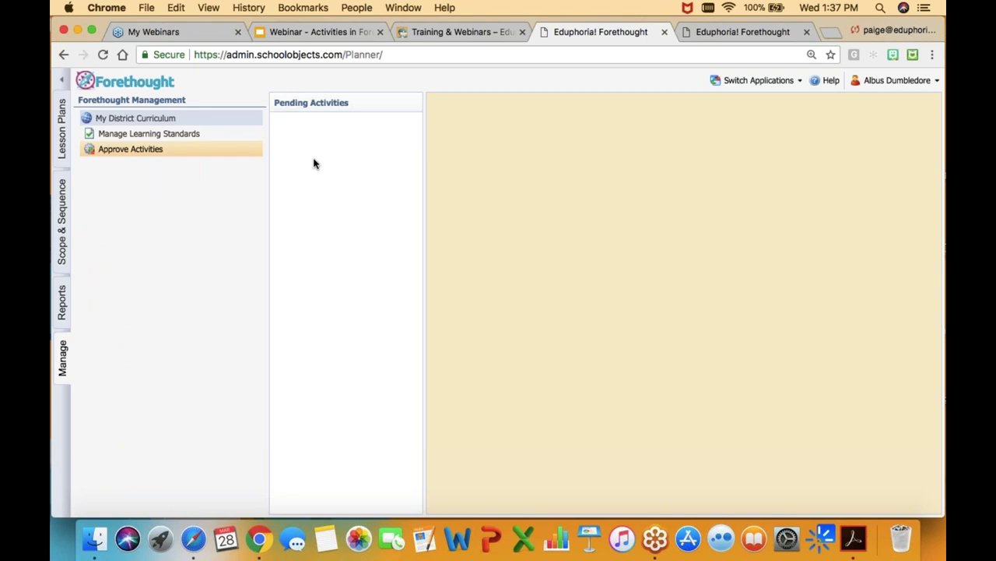
Submit the teacher's 'E1 - G - Parts of Speech' activity for publishing.
{"action": "left_click", "coordinate": [722, 34]}
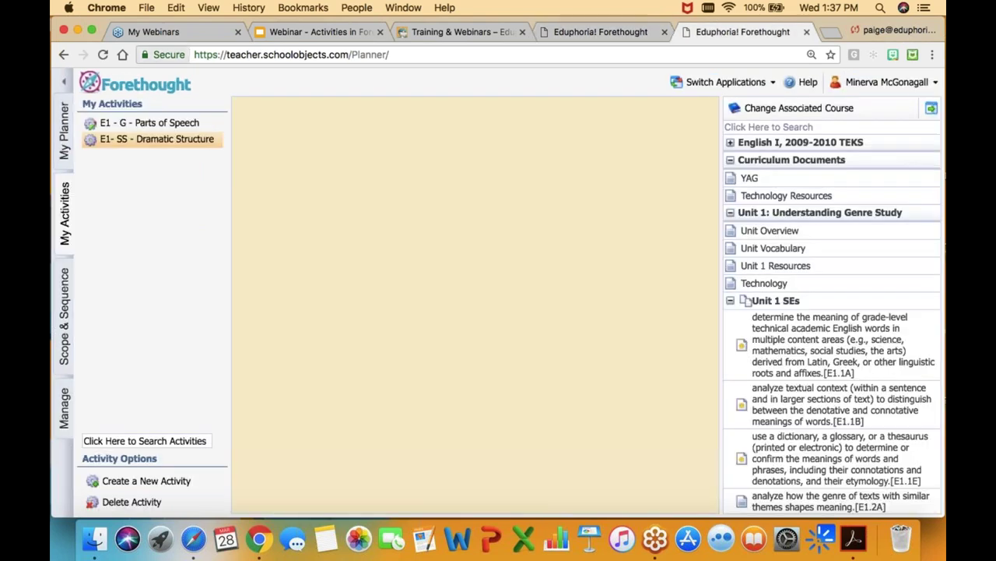
{"action": "left_click", "coordinate": [142, 123]}
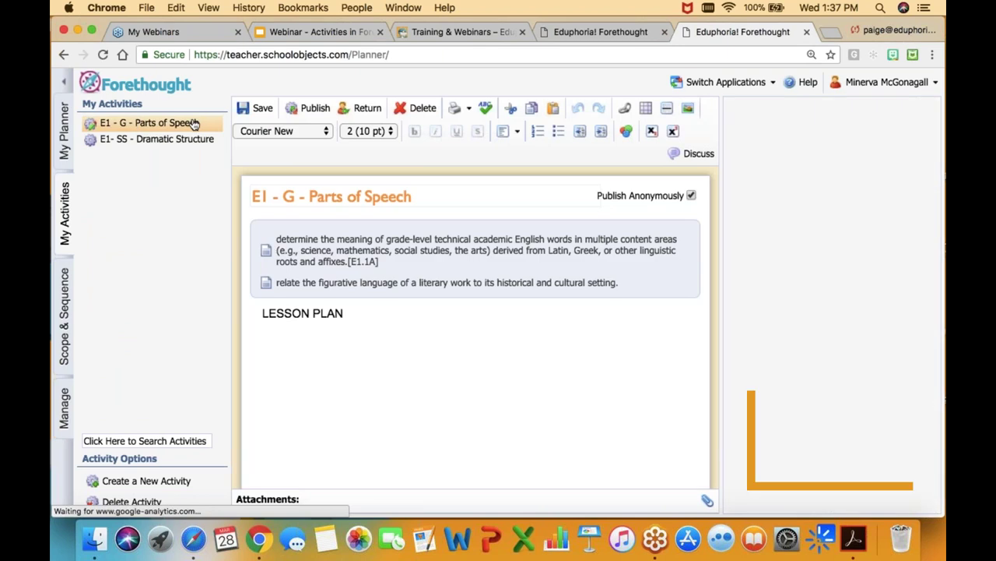
{"action": "left_click", "coordinate": [312, 109]}
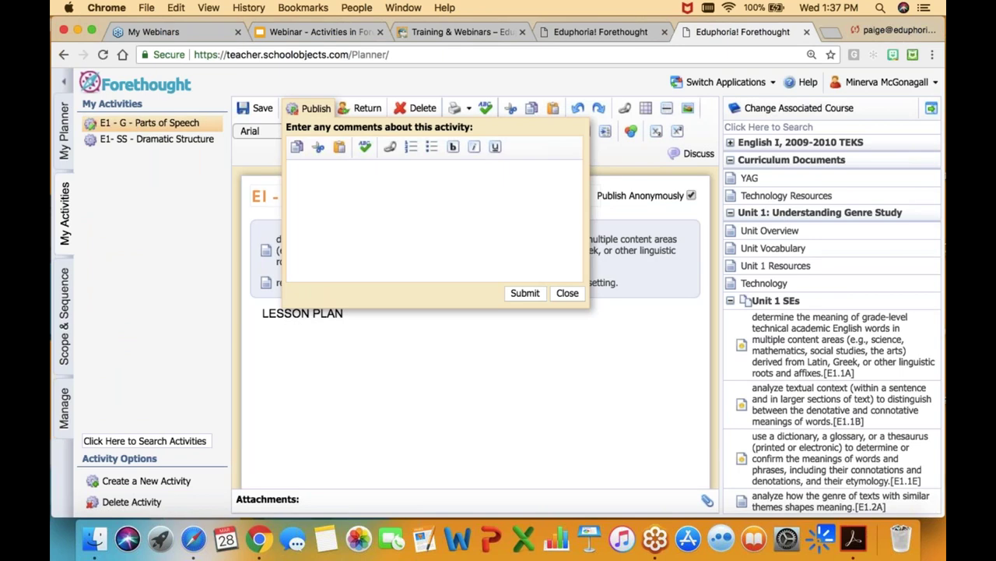
{"action": "left_click", "coordinate": [523, 294]}
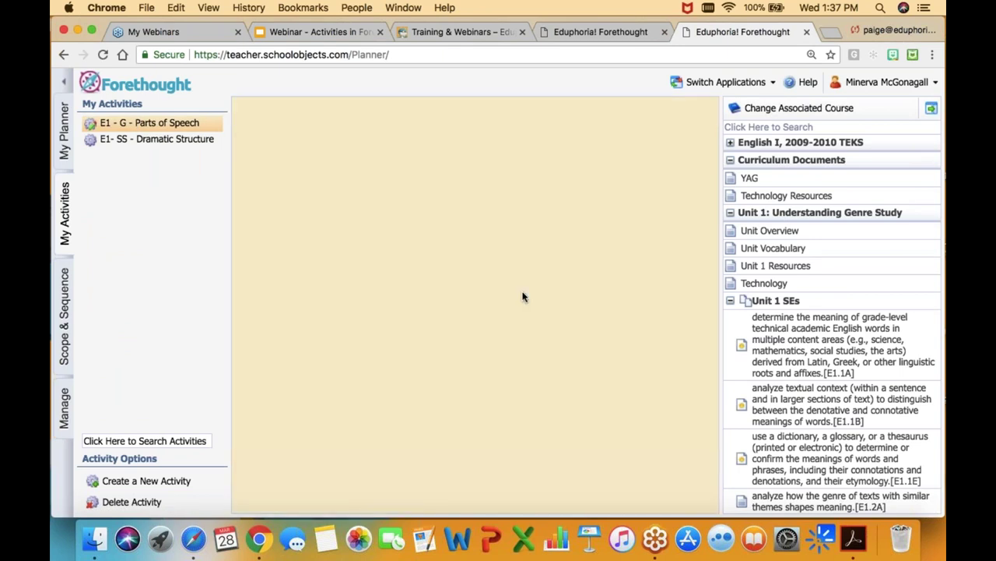
{"action": "left_click", "coordinate": [633, 32]}
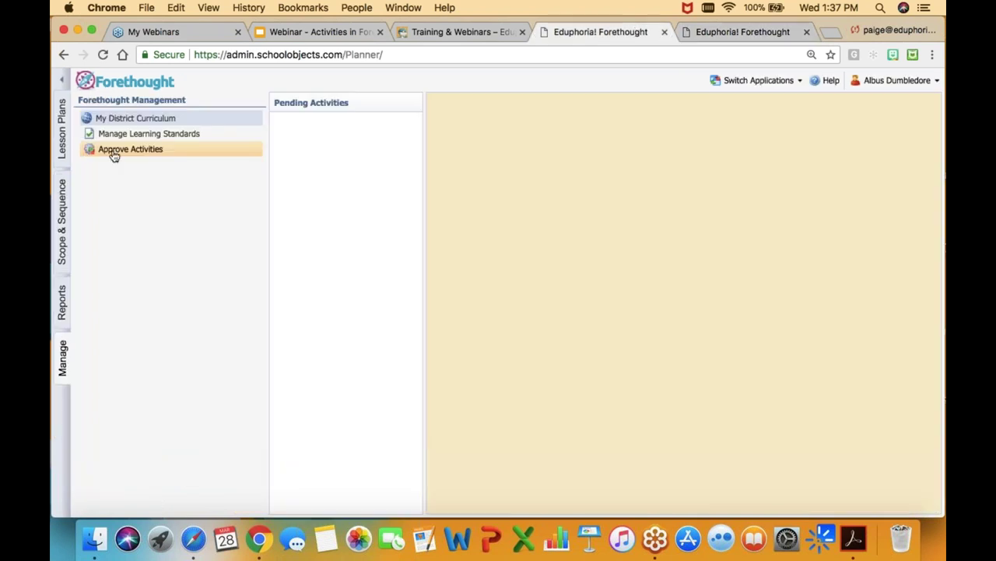
Reload the delegate's page and reopen Approve Activities, which is still empty.
{"action": "left_click", "coordinate": [103, 55]}
{"action": "left_click", "coordinate": [615, 162]}
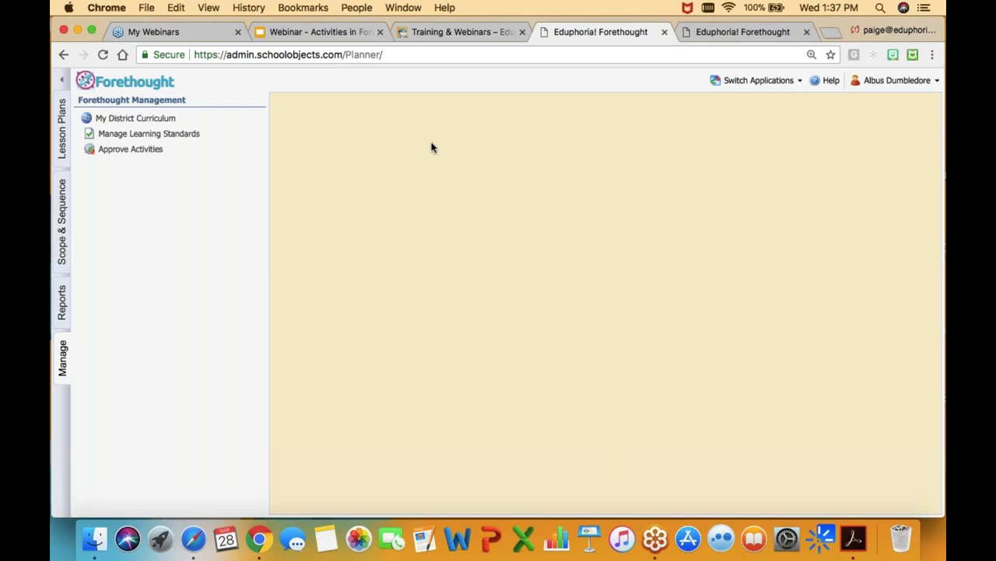
{"action": "left_click", "coordinate": [165, 153]}
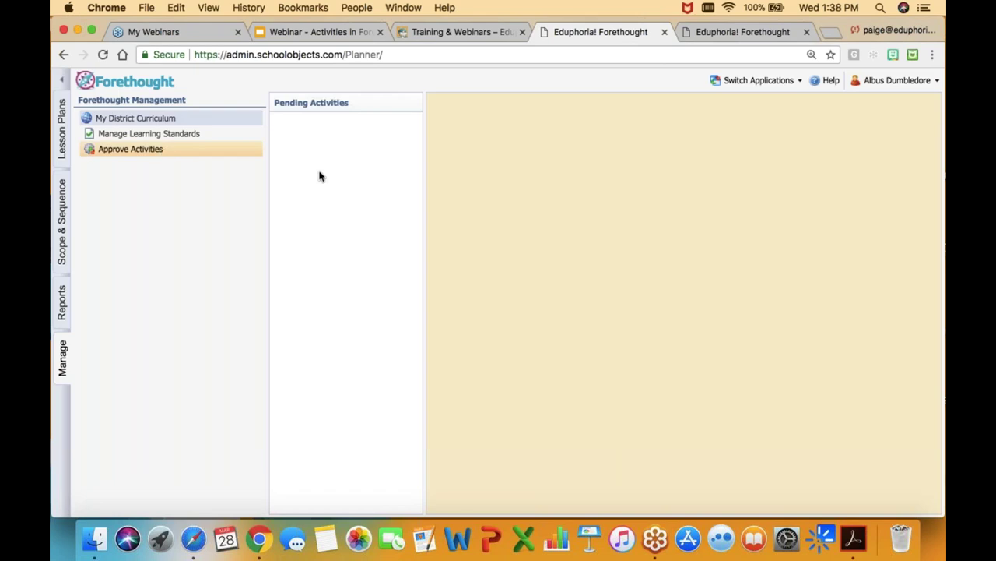
{"action": "triple_click", "coordinate": [320, 103]}
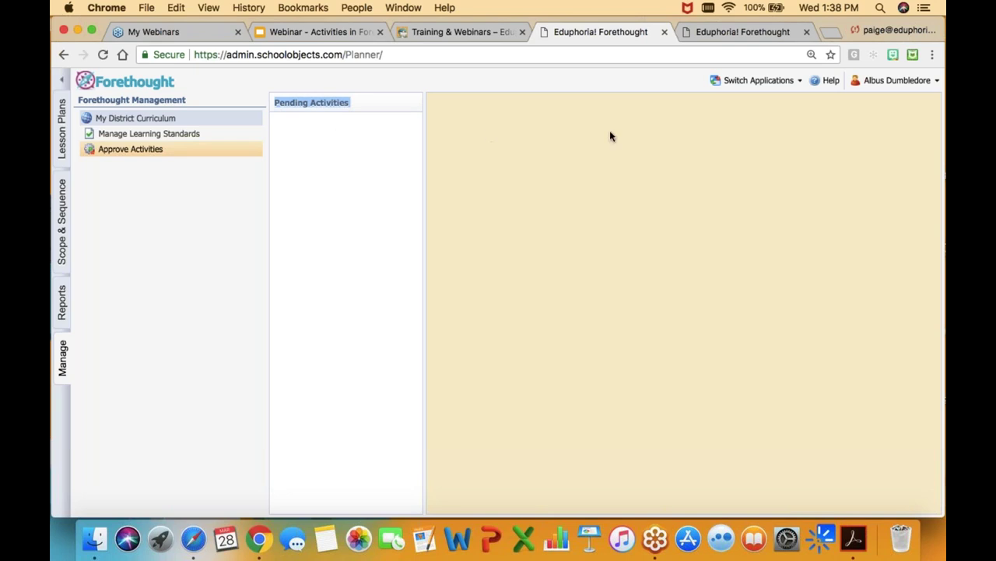
Check both accounts' menus, then open the teacher's 'E1- SS - Dramatic Structure' activity.
{"action": "left_click", "coordinate": [771, 32]}
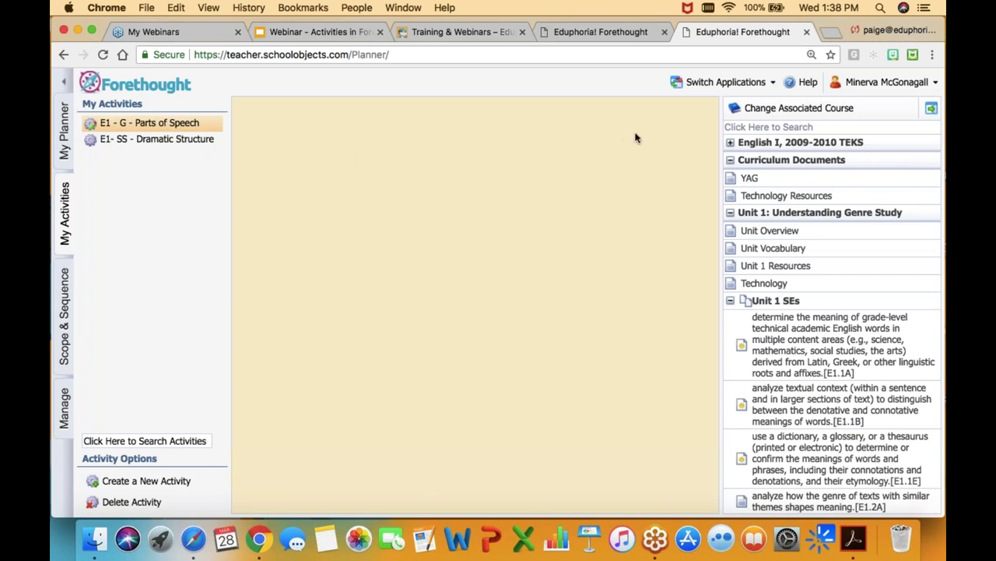
{"action": "left_click", "coordinate": [860, 86]}
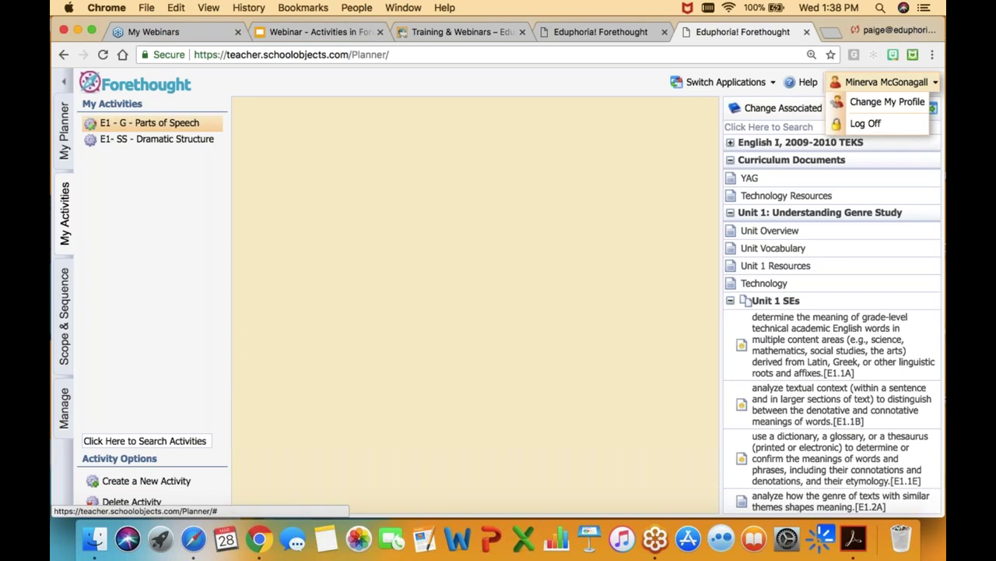
{"action": "left_click", "coordinate": [597, 34]}
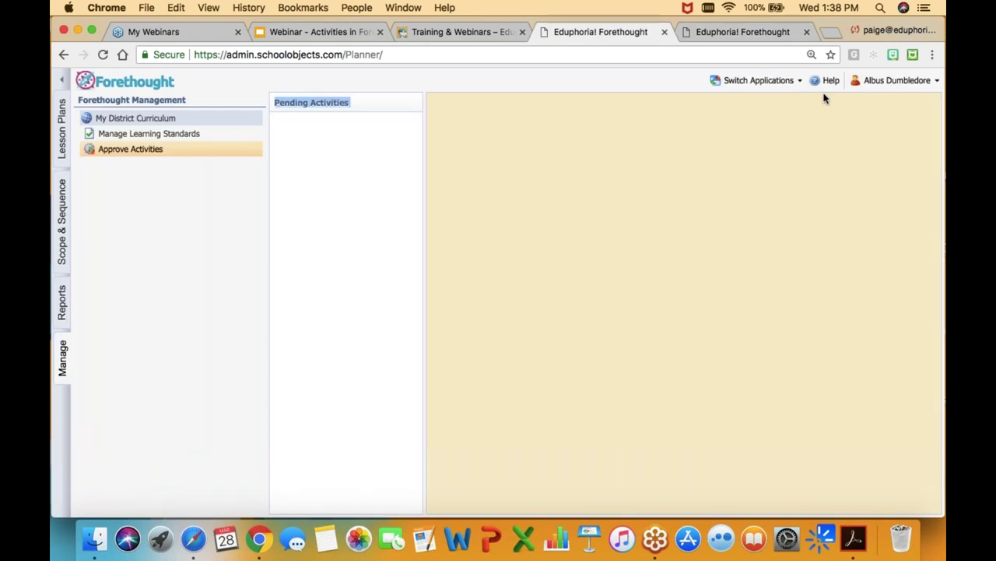
{"action": "left_click", "coordinate": [882, 88]}
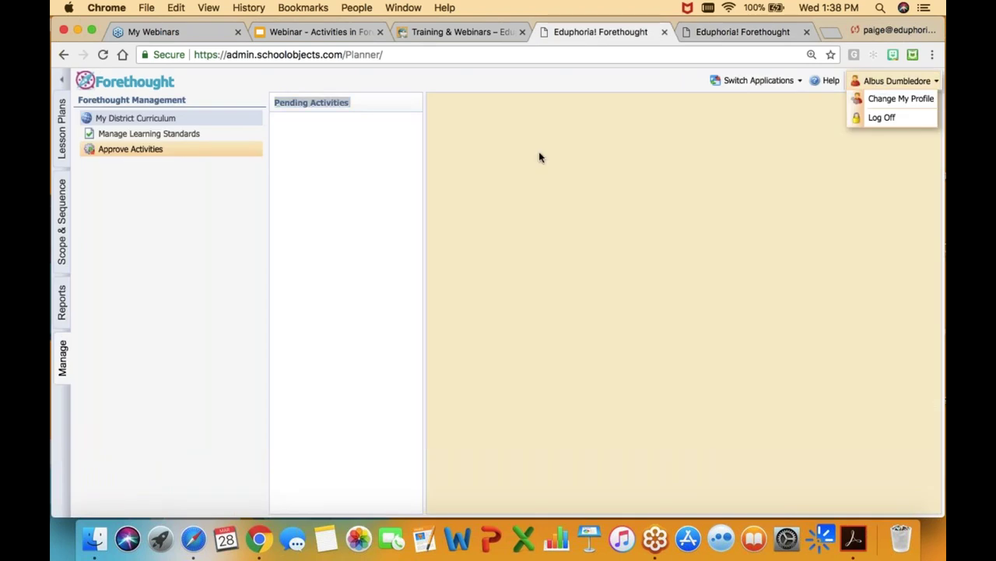
{"action": "left_click", "coordinate": [129, 149]}
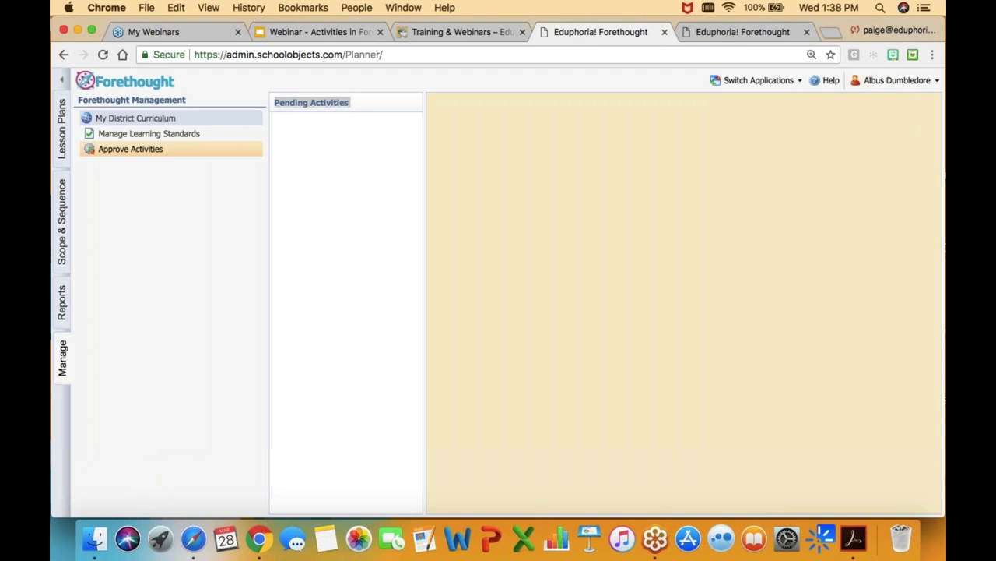
{"action": "left_click", "coordinate": [725, 32]}
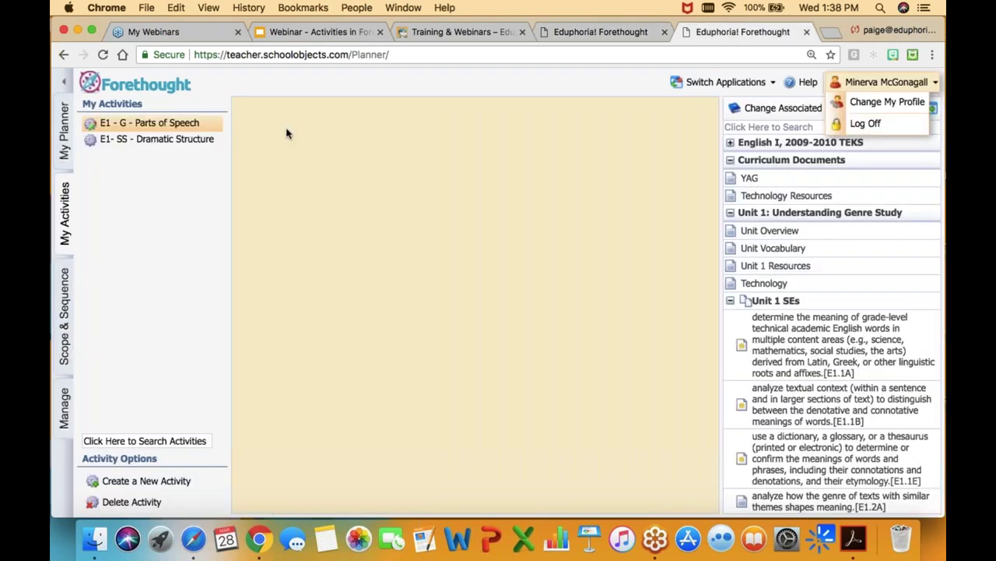
{"action": "left_click", "coordinate": [158, 135]}
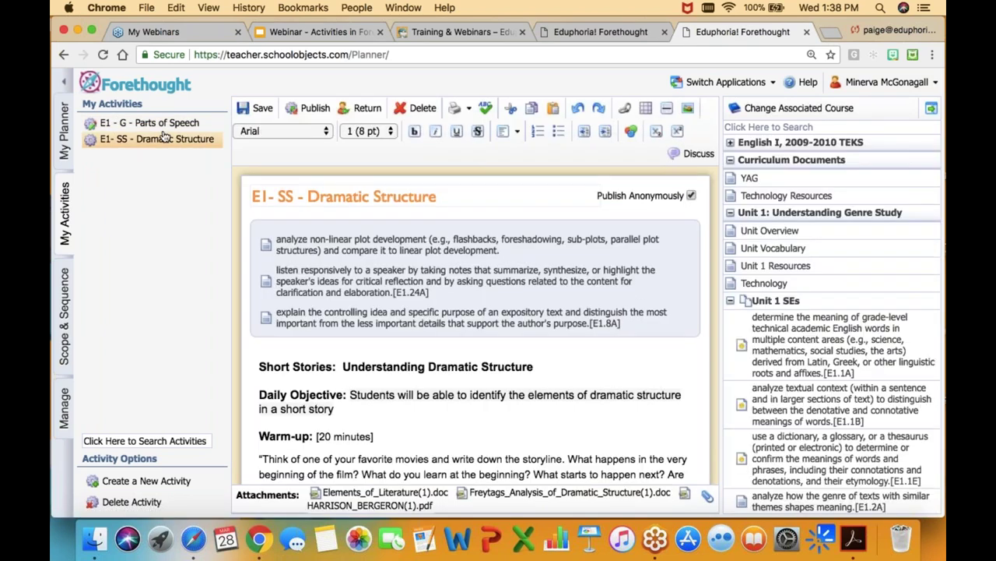
Reload the delegate's management page twice, confirming form resubmission each time.
{"action": "left_click", "coordinate": [607, 35]}
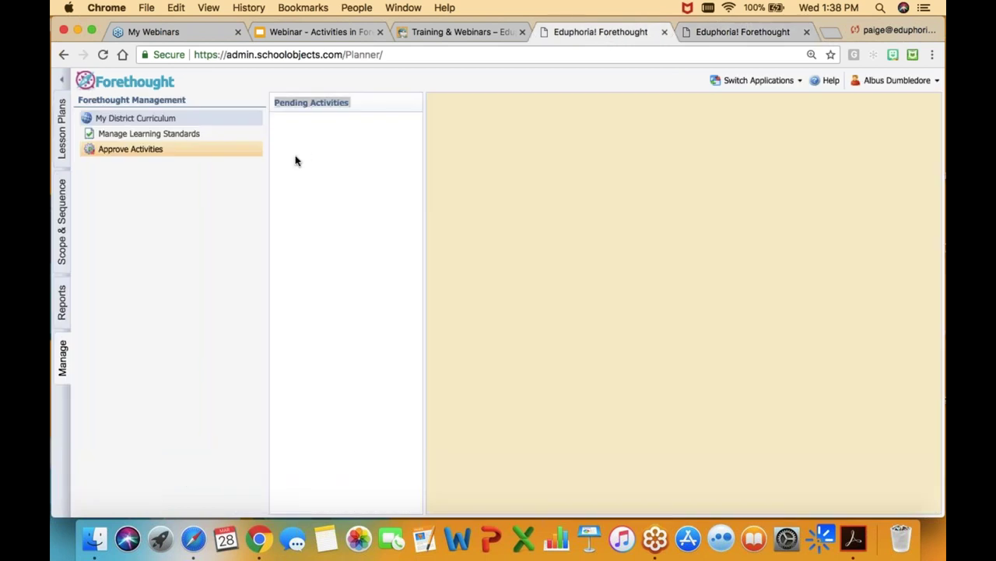
{"action": "left_click", "coordinate": [103, 56]}
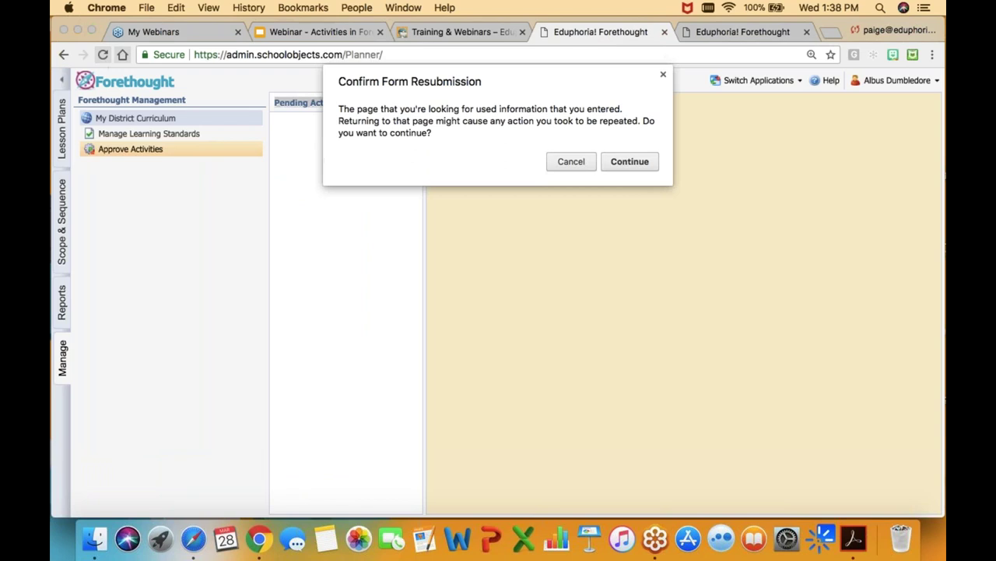
{"action": "left_click", "coordinate": [629, 162]}
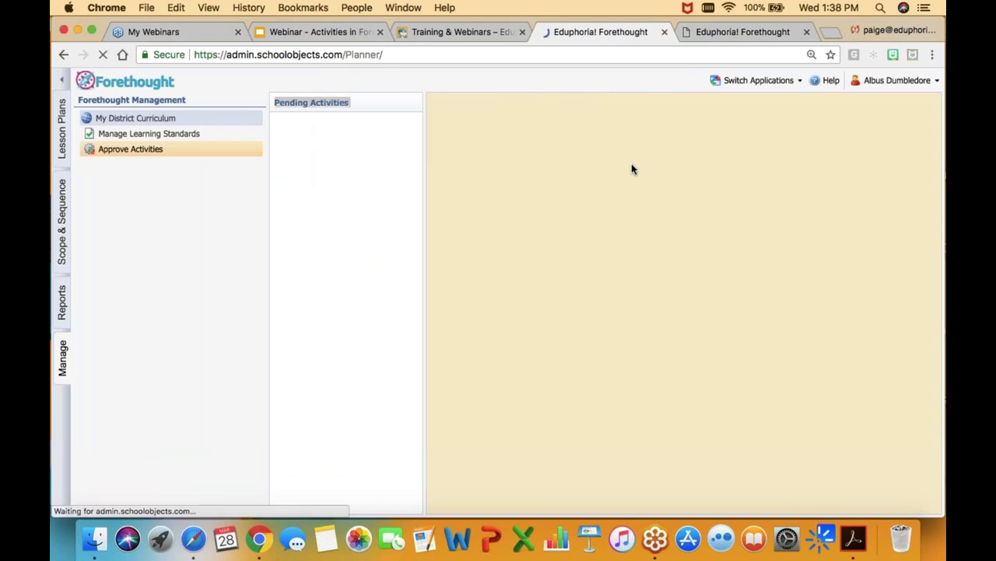
{"action": "key", "text": "super+r"}
{"action": "left_click", "coordinate": [629, 162]}
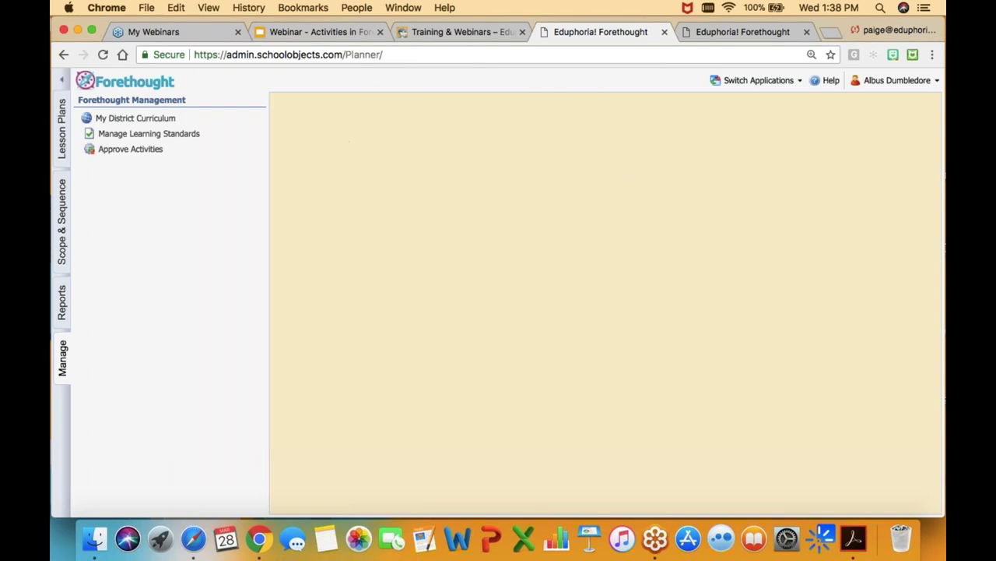
Sign out of the delegate account and sign in with the admin account.
{"action": "left_click", "coordinate": [883, 80]}
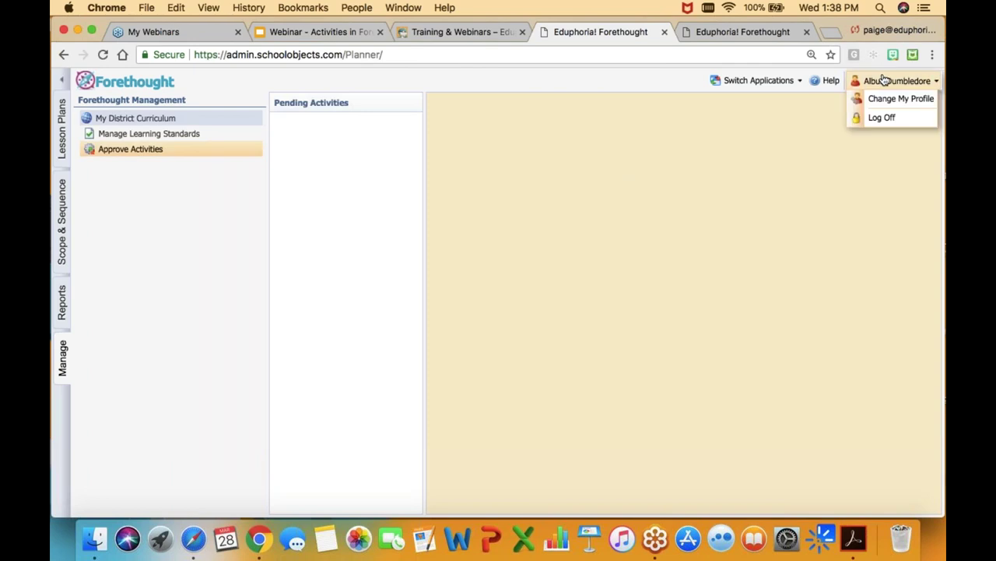
{"action": "left_click", "coordinate": [879, 117]}
{"action": "type", "text": "admin"}
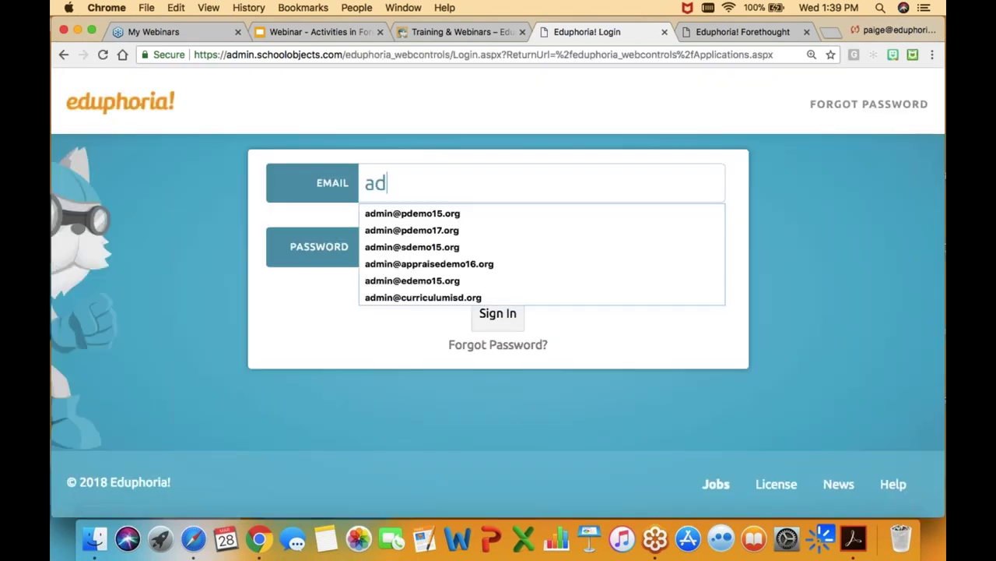
{"action": "key", "text": "Down"}
{"action": "key", "text": "Down"}
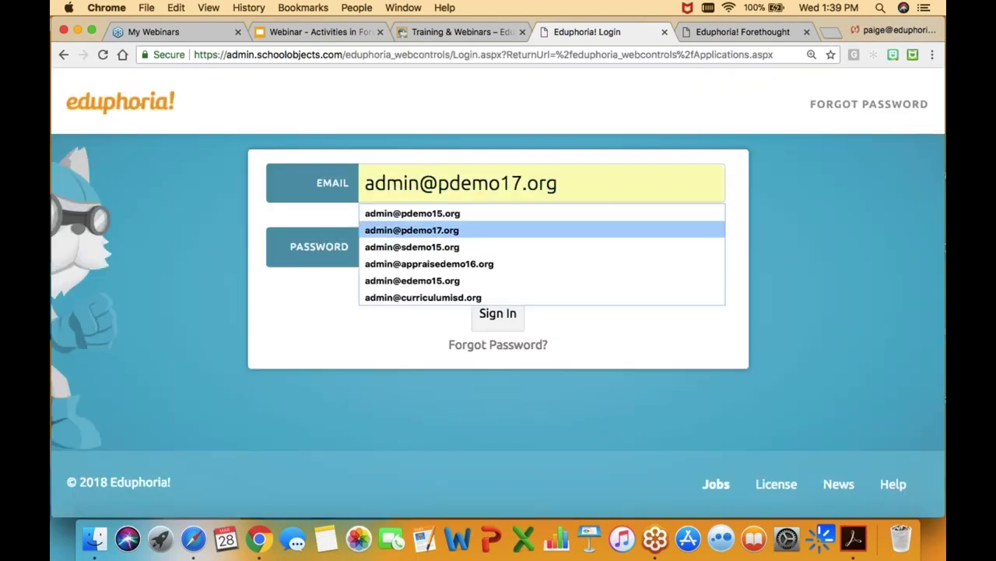
{"action": "key", "text": "Tab"}
{"action": "type", "text": "p"}
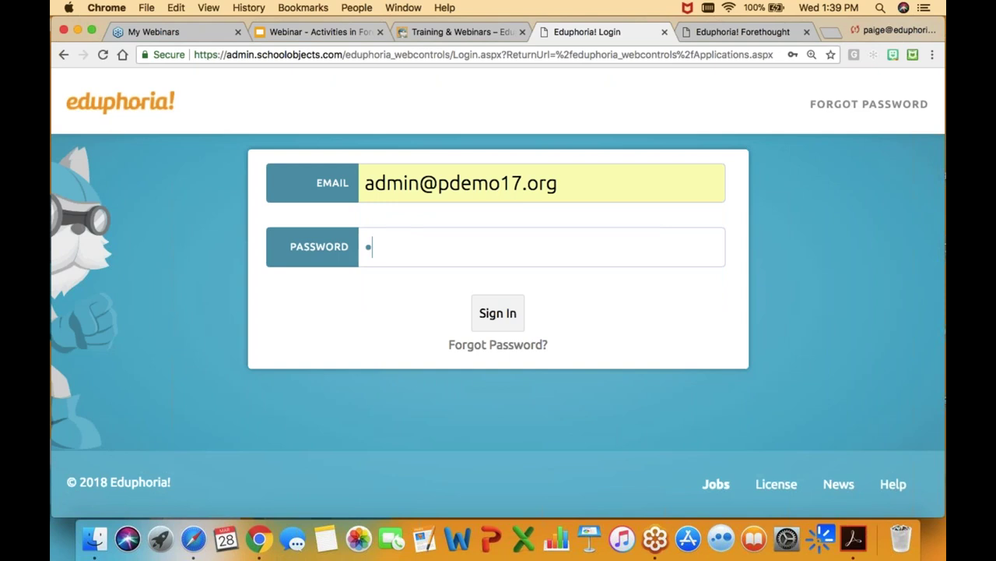
{"action": "key", "text": "Return"}
Open Forethought and reload Approve Activities, which still lists no pending courses.
{"action": "scroll", "coordinate": [382, 373], "scroll_direction": "down", "scroll_amount": 1}
{"action": "left_click", "coordinate": [385, 371]}
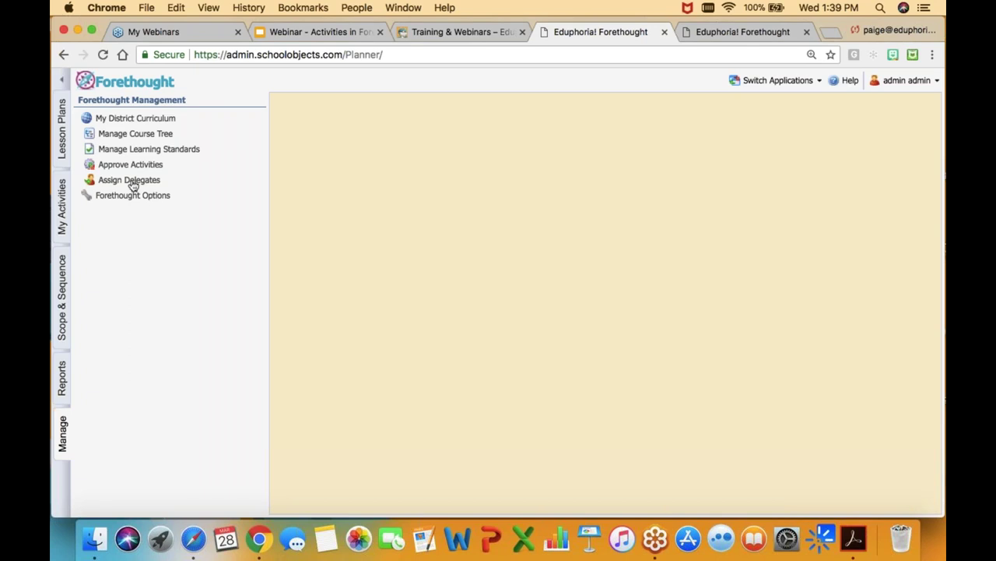
{"action": "left_click", "coordinate": [130, 165]}
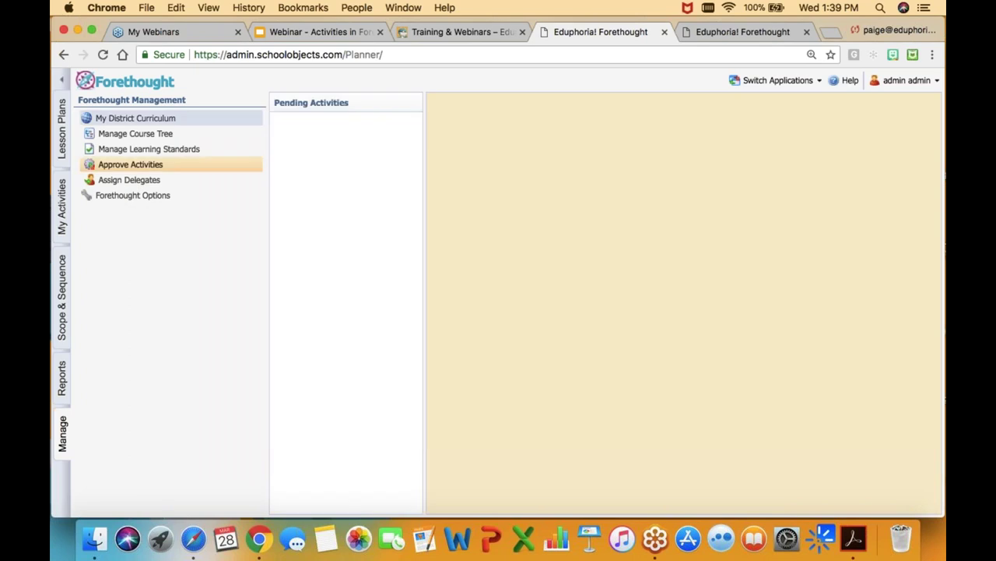
{"action": "key", "text": "super+r"}
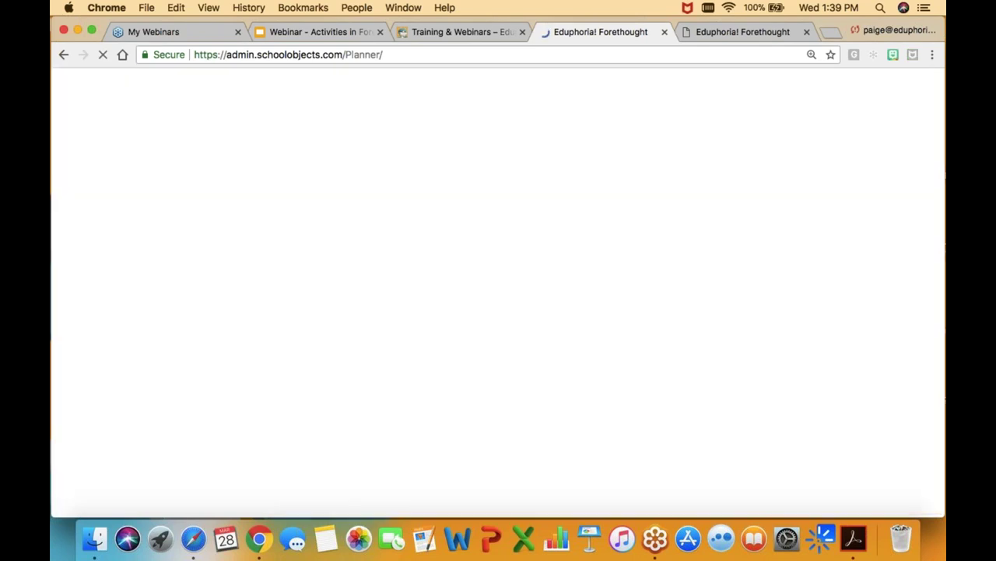
{"action": "left_click", "coordinate": [132, 164]}
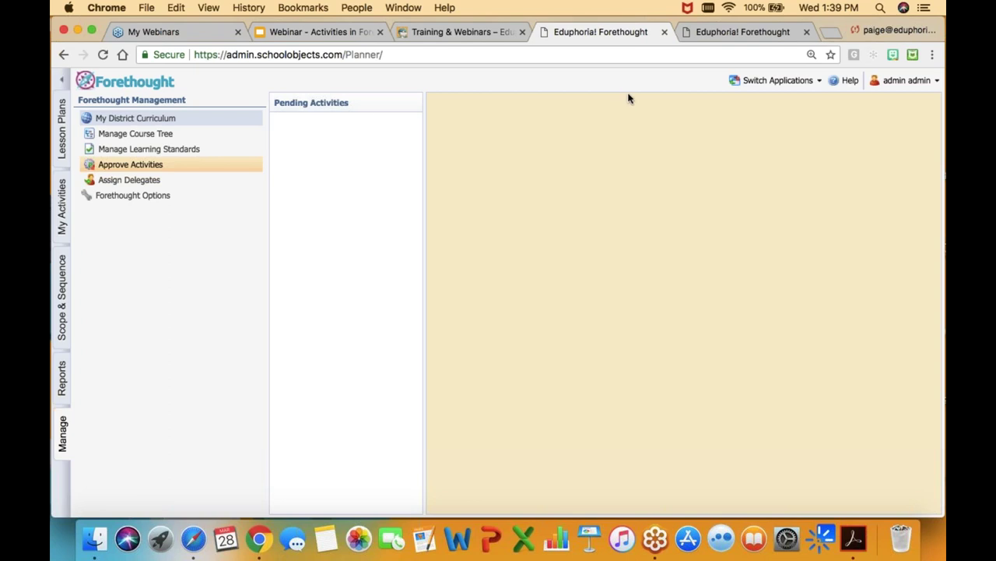
{"action": "left_click", "coordinate": [903, 80]}
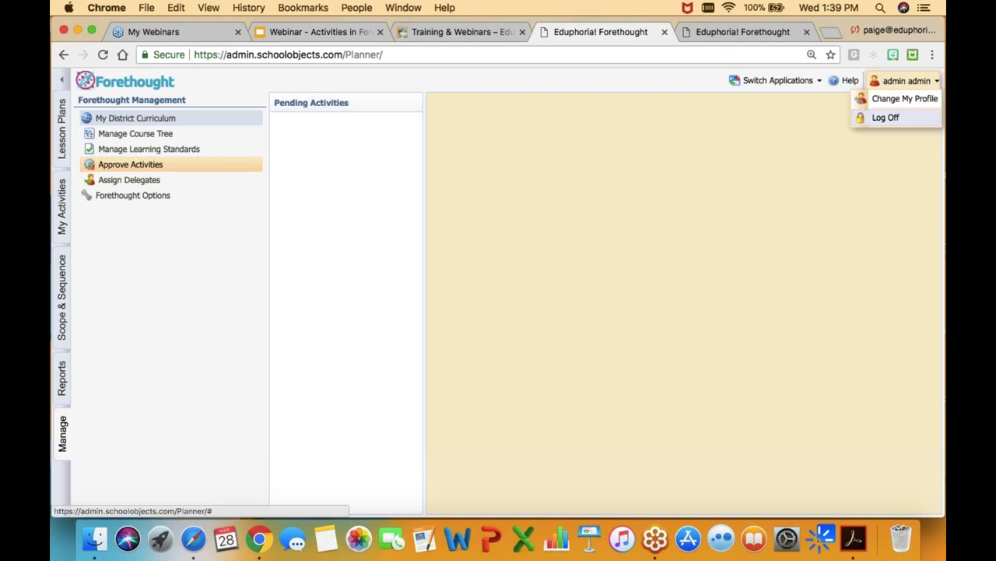
Sign in as the district admin and view pending activities across six courses, including English I.
{"action": "left_click", "coordinate": [885, 118]}
{"action": "type", "text": "admi"}
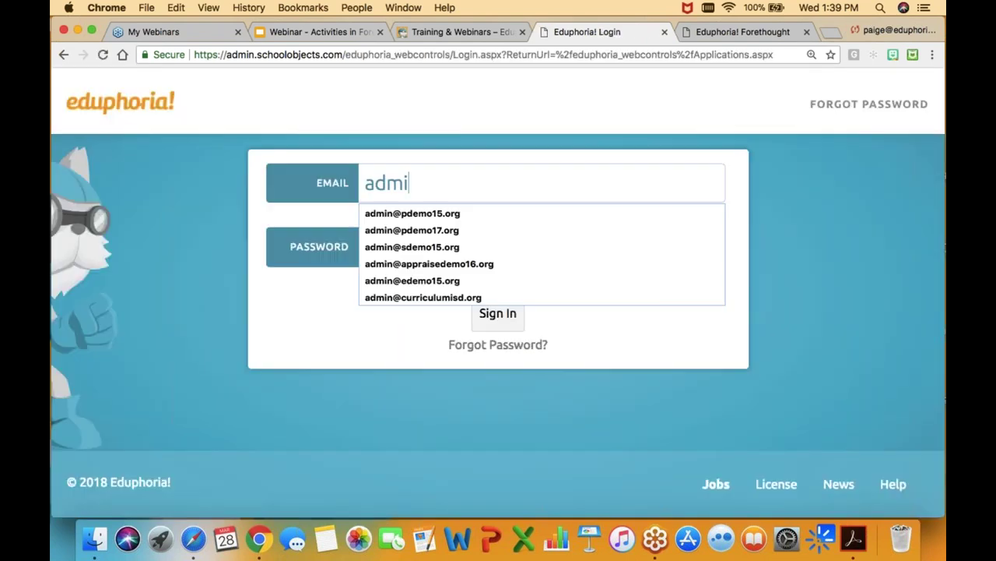
{"action": "key", "text": "Down"}
{"action": "key", "text": "Return"}
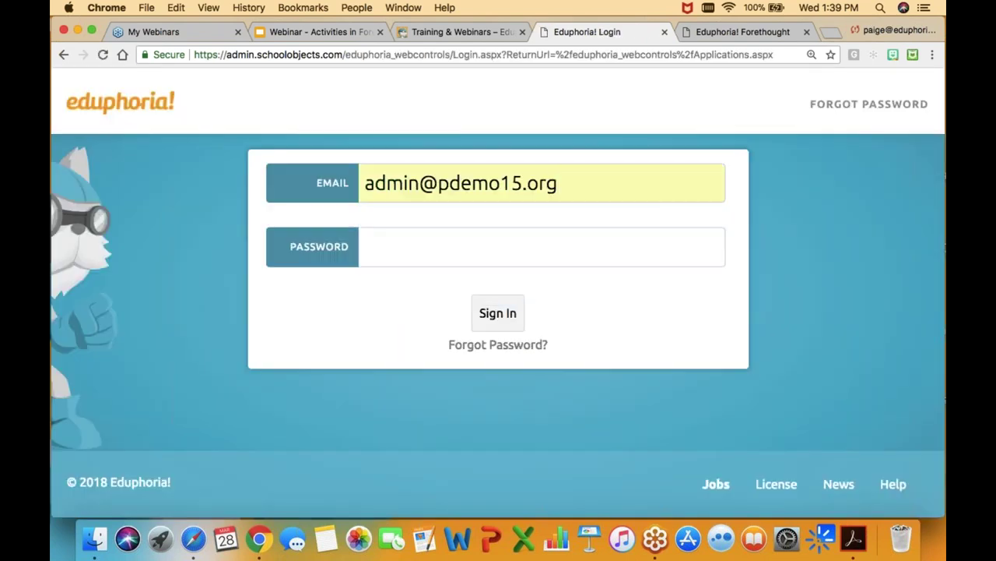
{"action": "key", "text": "Tab"}
{"action": "key", "text": "Return"}
{"action": "left_click", "coordinate": [489, 264]}
{"action": "key", "text": "Return"}
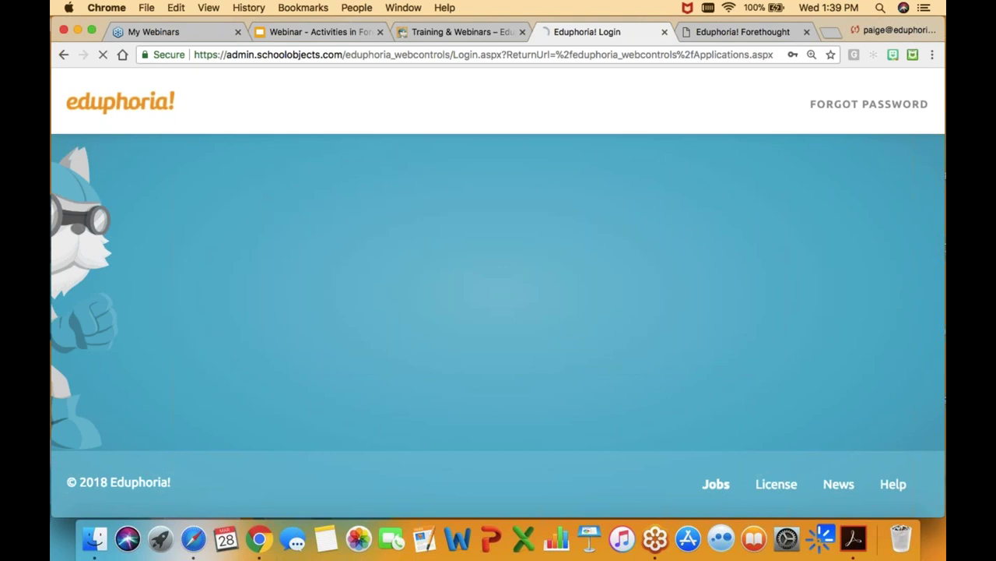
{"action": "left_click", "coordinate": [357, 382]}
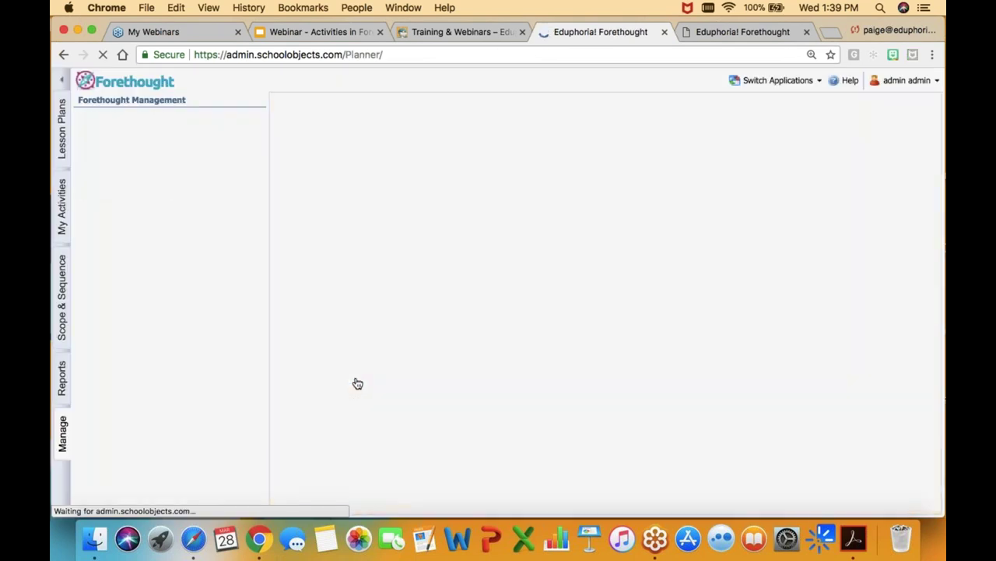
{"action": "left_click", "coordinate": [130, 164]}
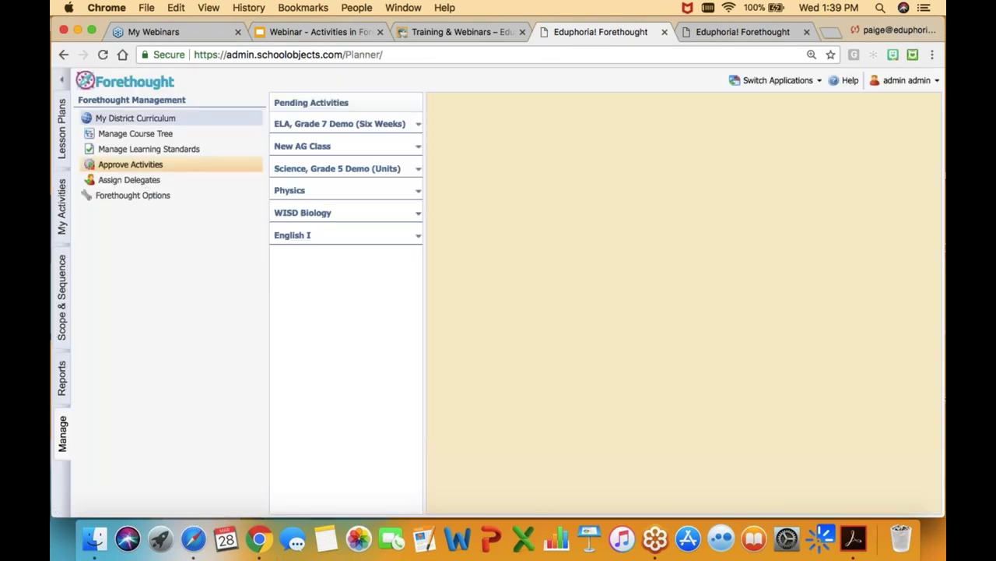
Expand English I and open 'Short Stories: Theme & Point of View' for review.
{"action": "left_click", "coordinate": [418, 236]}
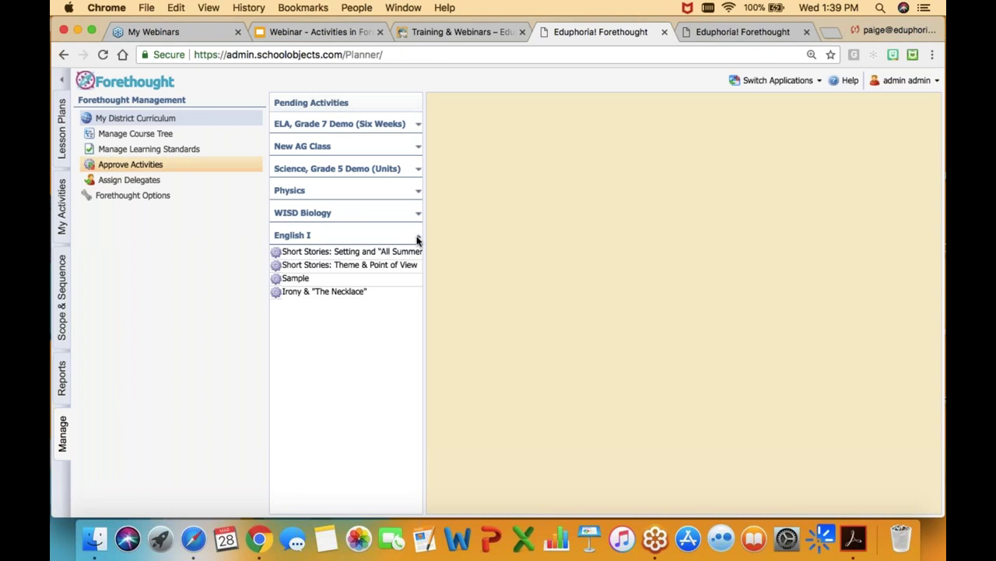
{"action": "left_click", "coordinate": [302, 268]}
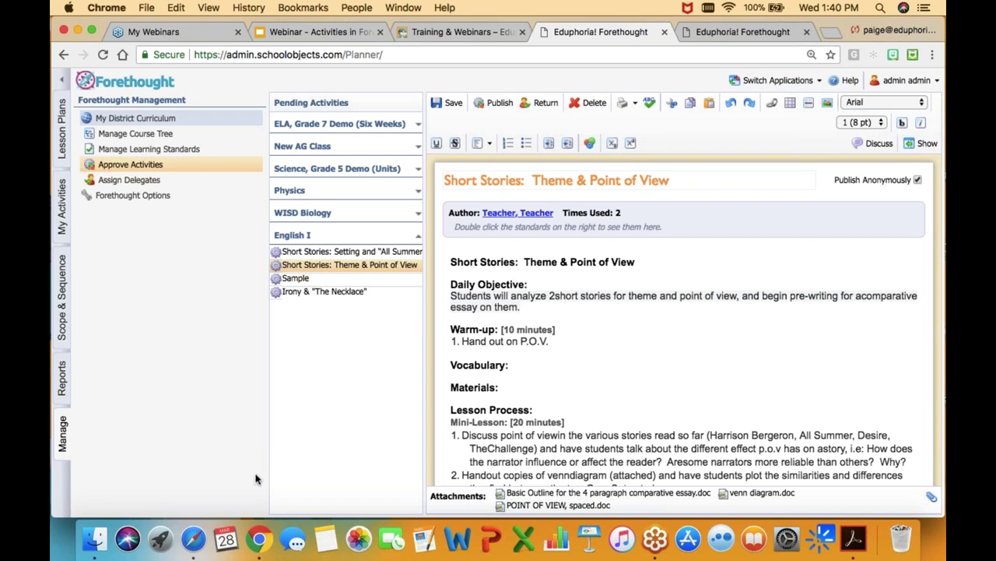
Expand the Physics, Science Grade 5 Demo (Units) and New AG Class pending activities.
{"action": "left_click", "coordinate": [416, 191]}
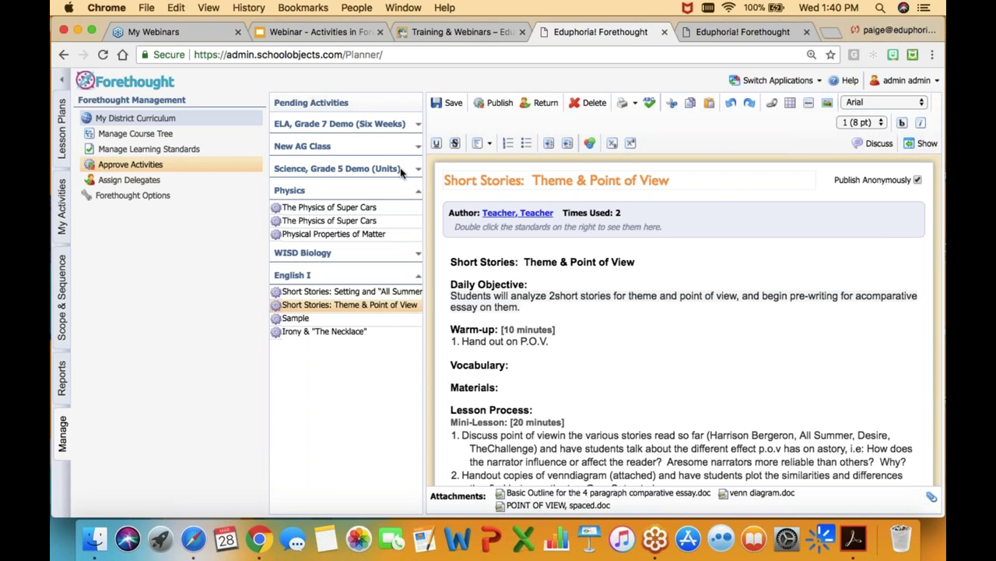
{"action": "left_click", "coordinate": [401, 169]}
{"action": "left_click", "coordinate": [401, 147]}
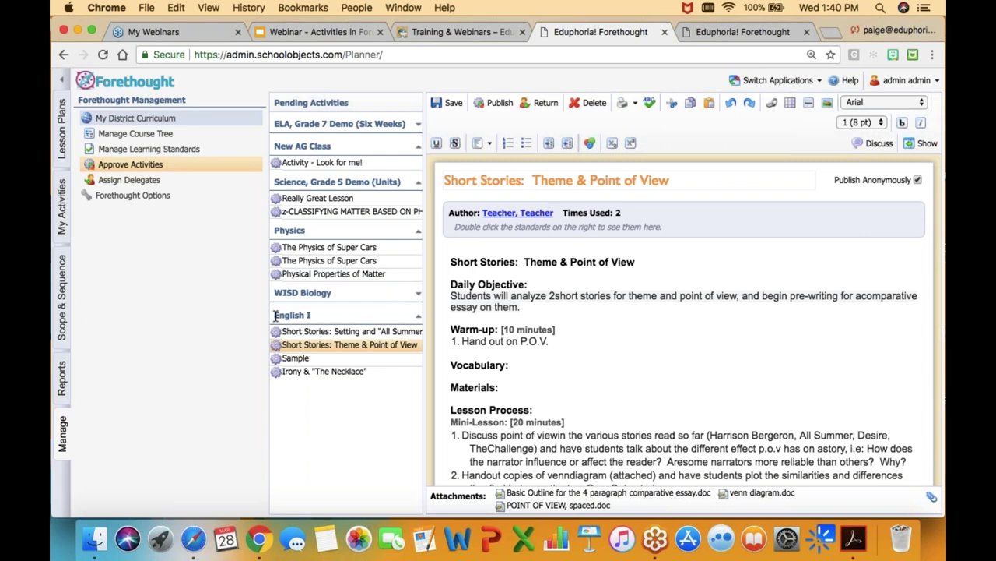
Highlight the English I activity list, then return to the teacher's Forethought session.
{"action": "left_click_drag", "start_coordinate": [275, 315], "coordinate": [395, 389]}
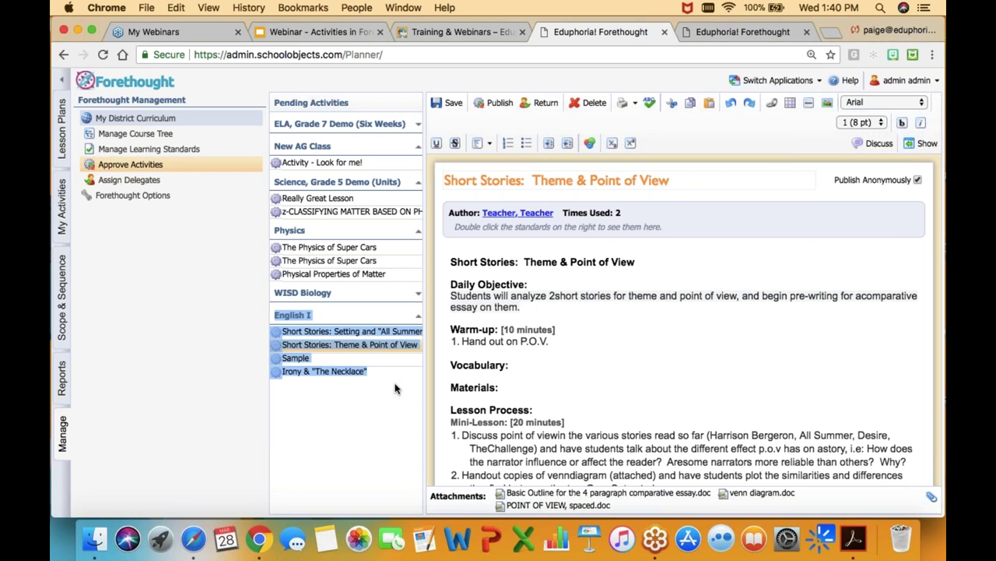
{"action": "left_click", "coordinate": [394, 389]}
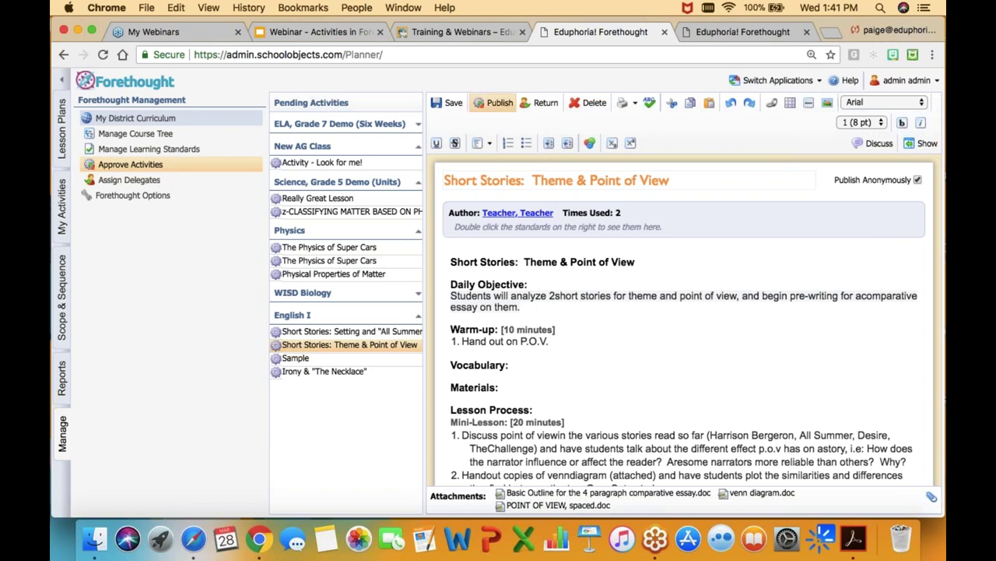
{"action": "left_click", "coordinate": [496, 105]}
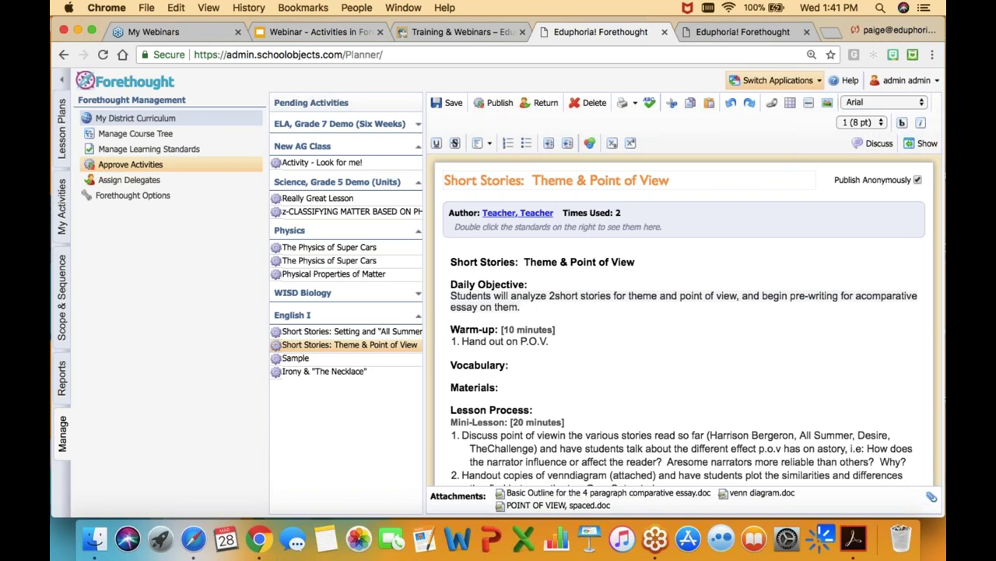
{"action": "left_click", "coordinate": [742, 32]}
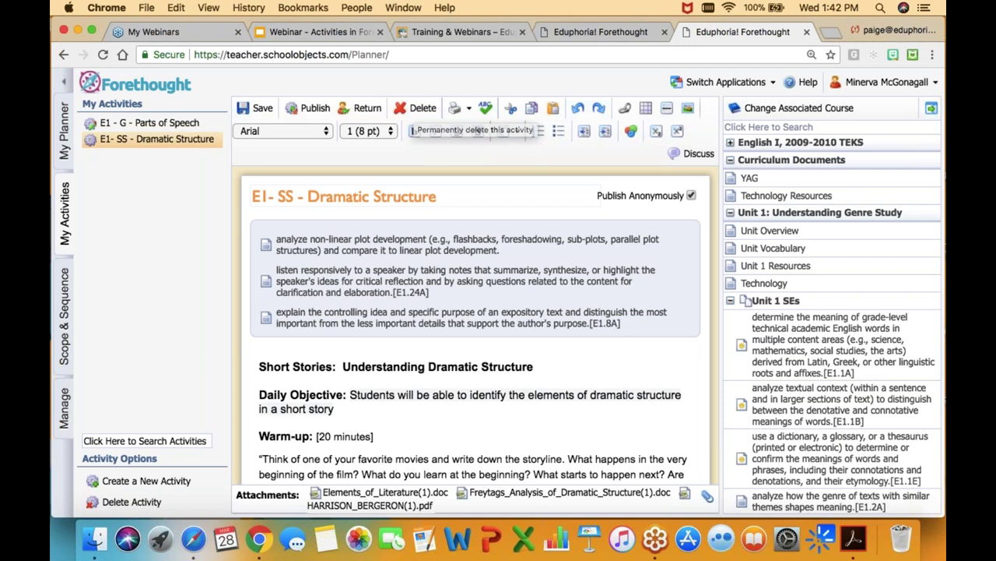
Review 'E1 - G - Parts of Speech', then view the March 28, 2018 planner lesson.
{"action": "left_click", "coordinate": [183, 125]}
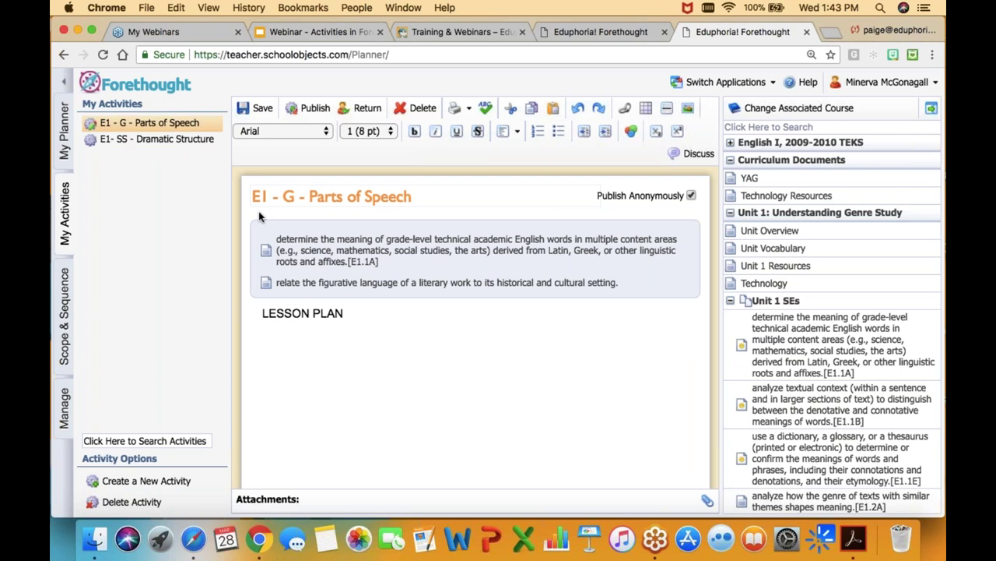
{"action": "left_click", "coordinate": [64, 131]}
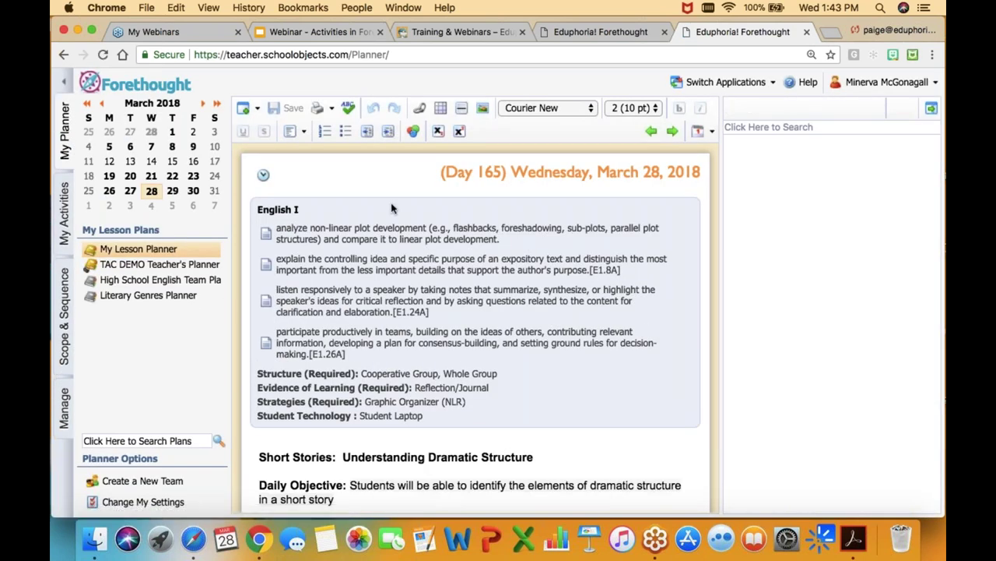
Open Tuesday, April 17, 2018's English I lesson and list the resources for standard E1.2A.
{"action": "left_click", "coordinate": [203, 104]}
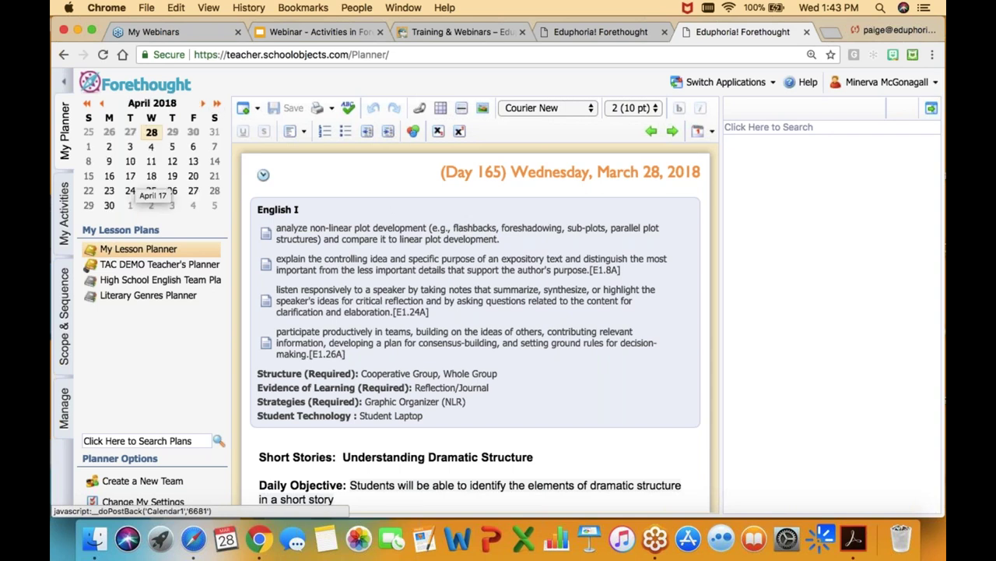
{"action": "left_click", "coordinate": [131, 177]}
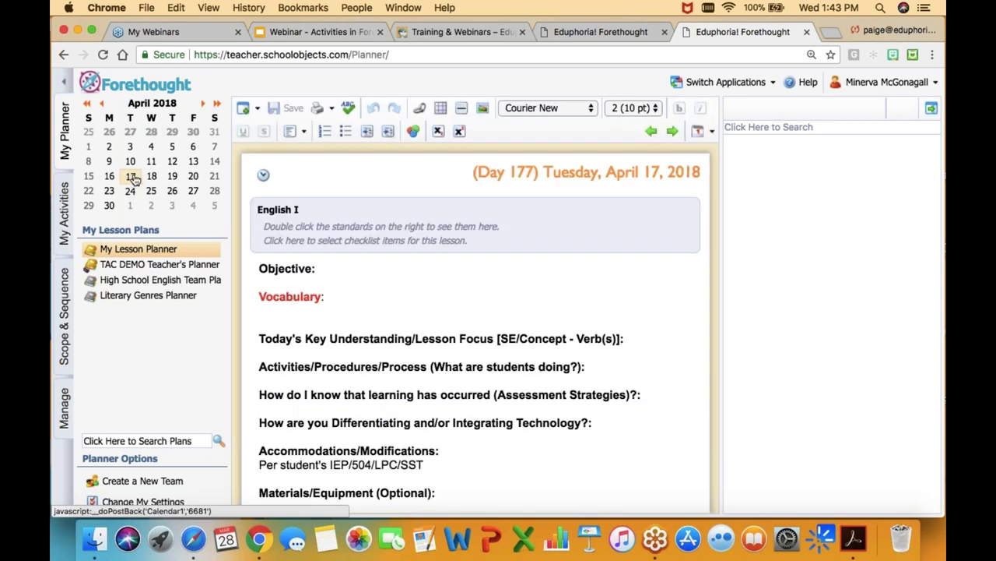
{"action": "left_click", "coordinate": [611, 240]}
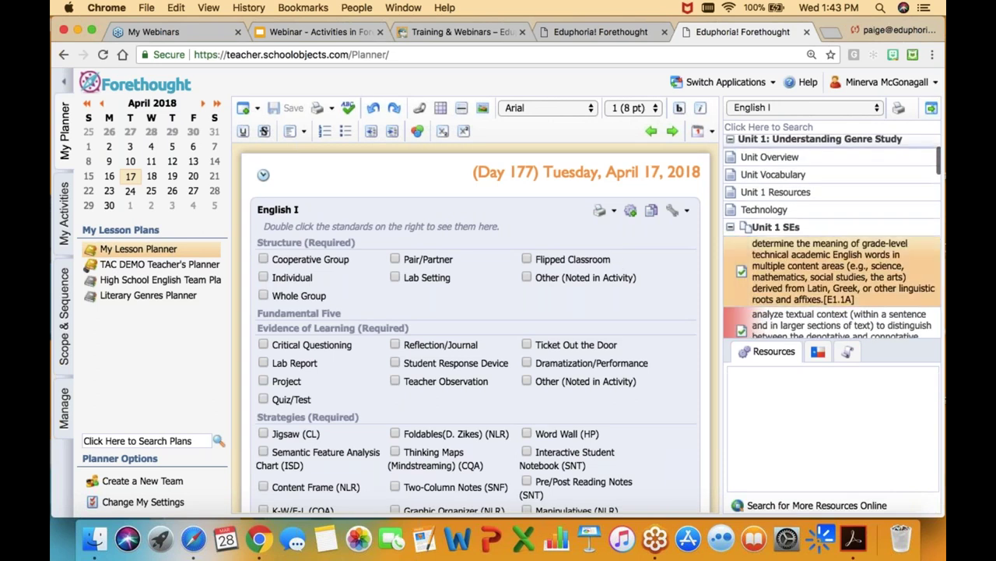
{"action": "scroll", "coordinate": [790, 300], "scroll_direction": "down", "scroll_amount": 5}
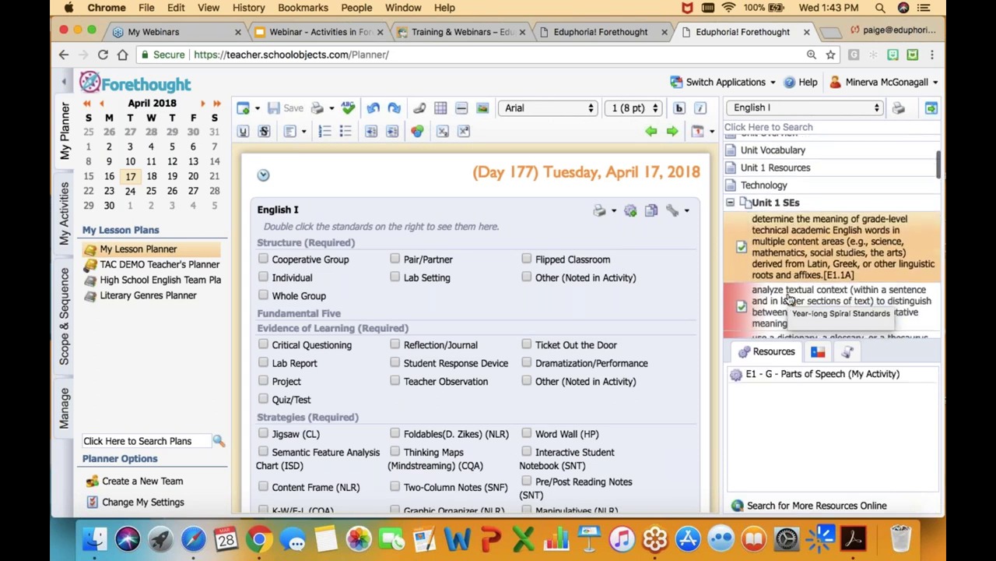
{"action": "scroll", "coordinate": [791, 299], "scroll_direction": "down", "scroll_amount": 3}
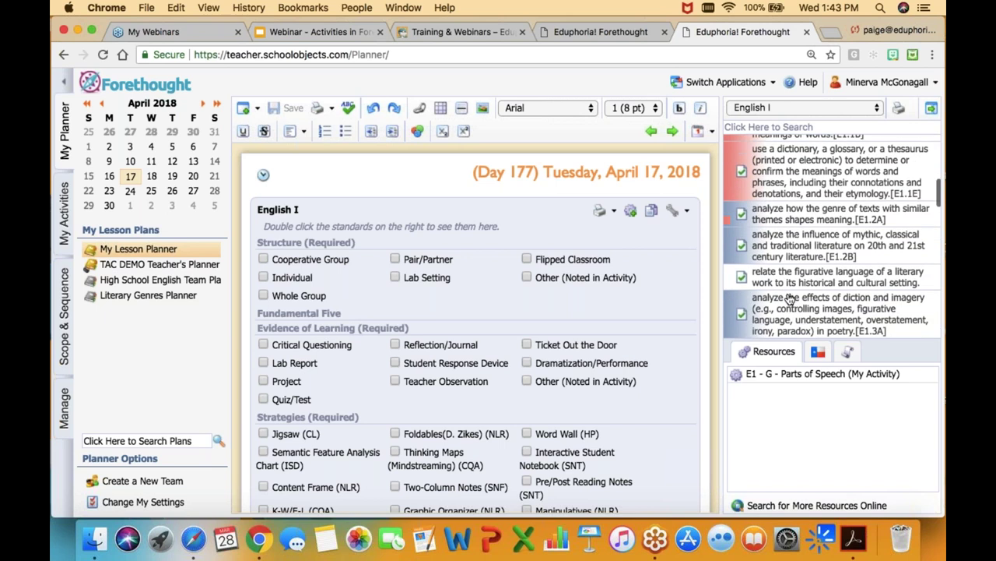
{"action": "left_click", "coordinate": [794, 214]}
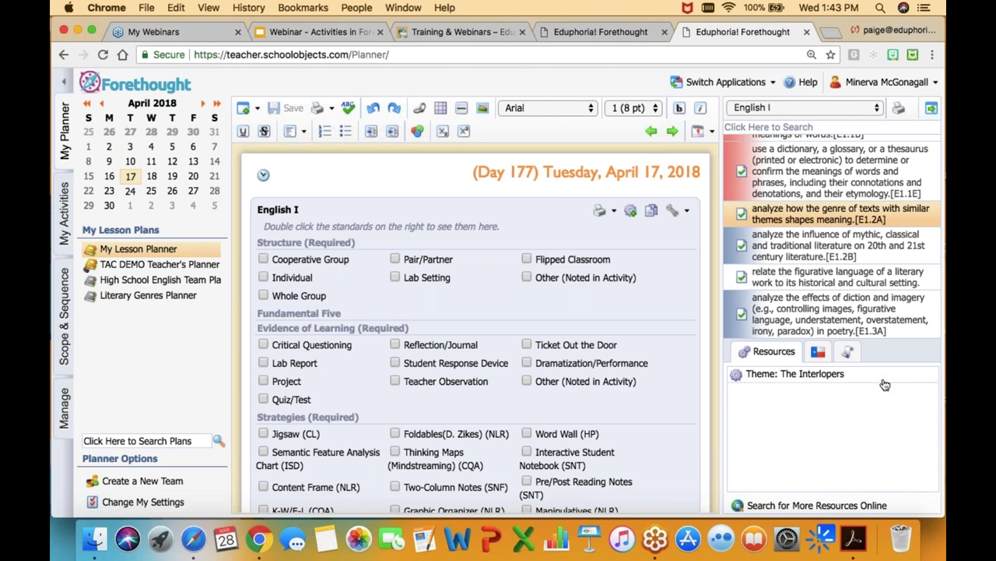
Copy the Theme: The Interlopers activity into the Day 177 lesson with Use In Plans.
{"action": "left_click", "coordinate": [812, 376]}
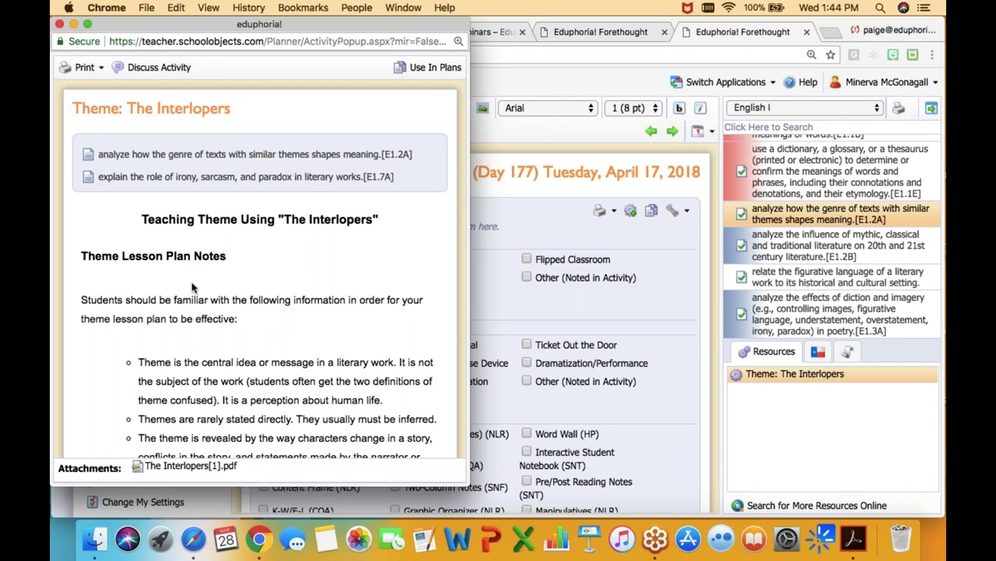
{"action": "scroll", "coordinate": [194, 288], "scroll_direction": "down", "scroll_amount": 10}
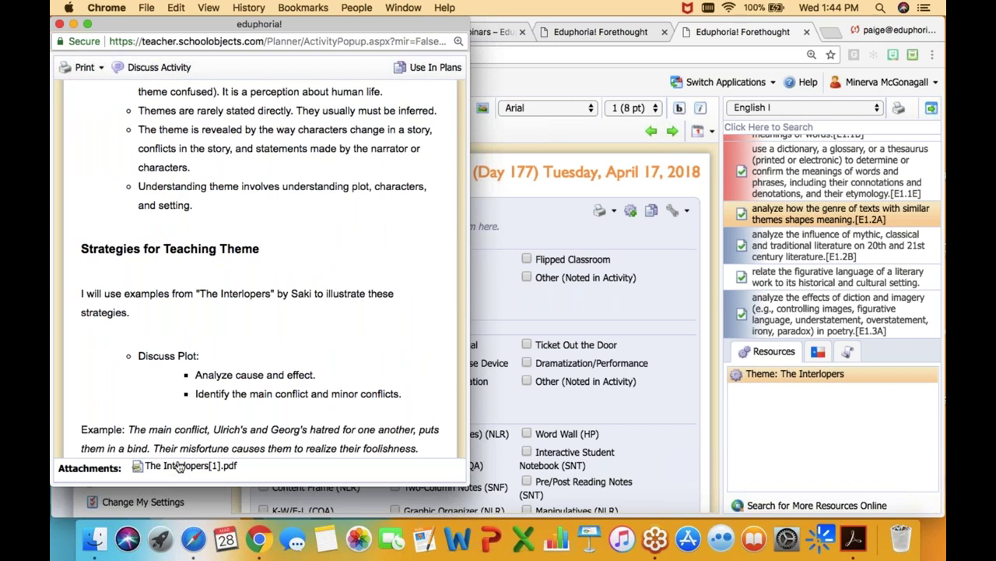
{"action": "scroll", "coordinate": [257, 311], "scroll_direction": "up", "scroll_amount": 10}
{"action": "scroll", "coordinate": [263, 269], "scroll_direction": "down", "scroll_amount": 1}
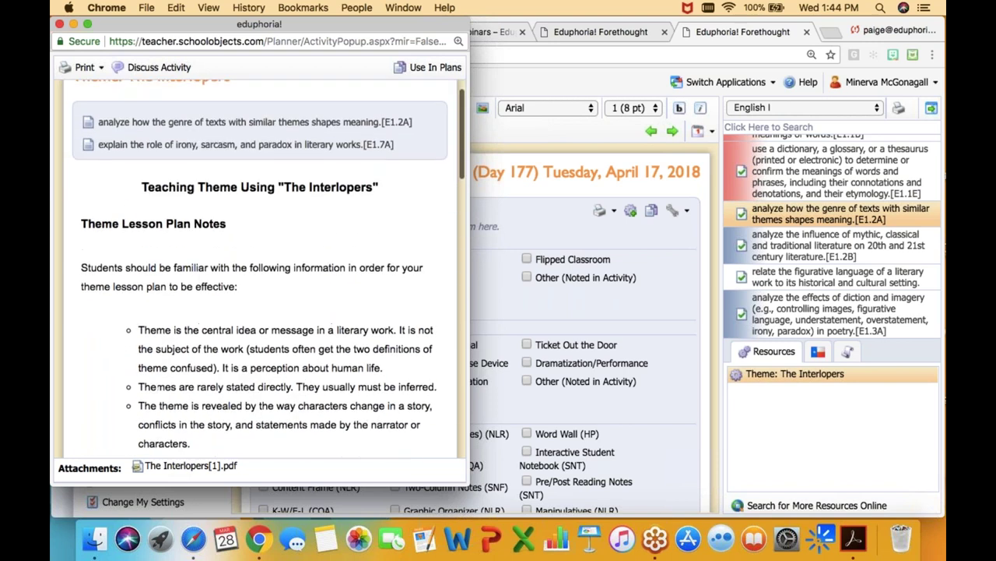
{"action": "left_click", "coordinate": [433, 69]}
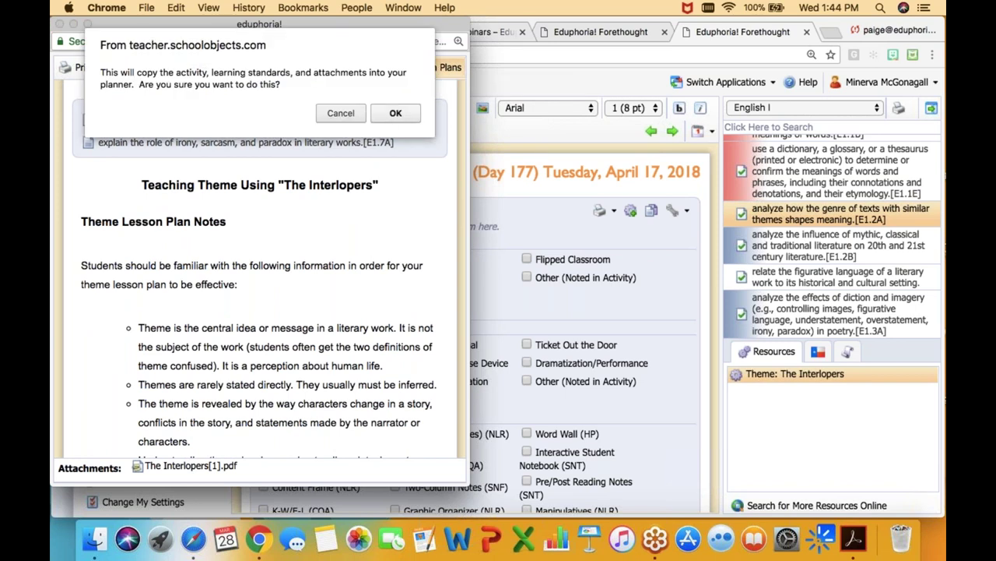
{"action": "left_click", "coordinate": [392, 121]}
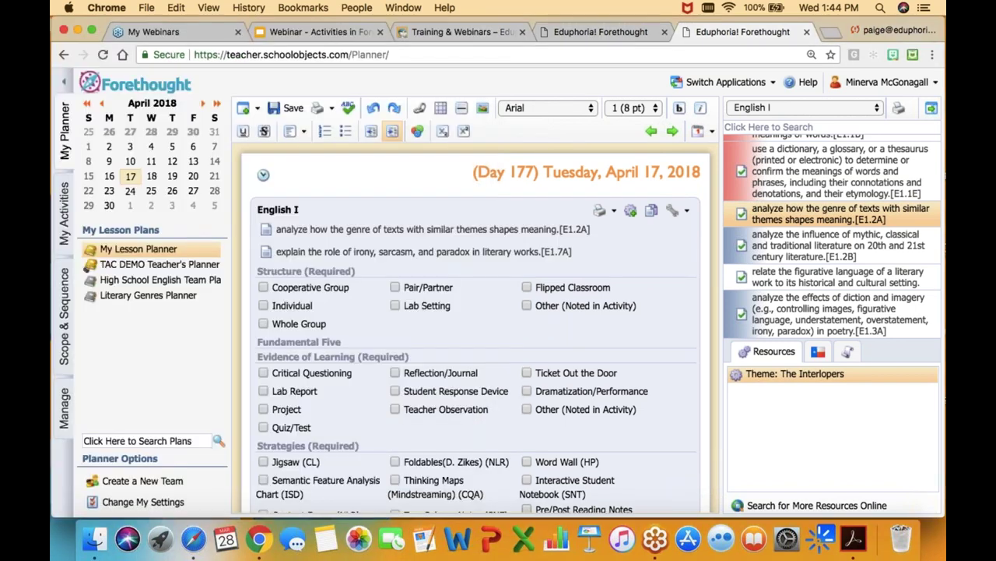
Close the April 17 lesson's checklist.
{"action": "scroll", "coordinate": [651, 363], "scroll_direction": "down", "scroll_amount": 10}
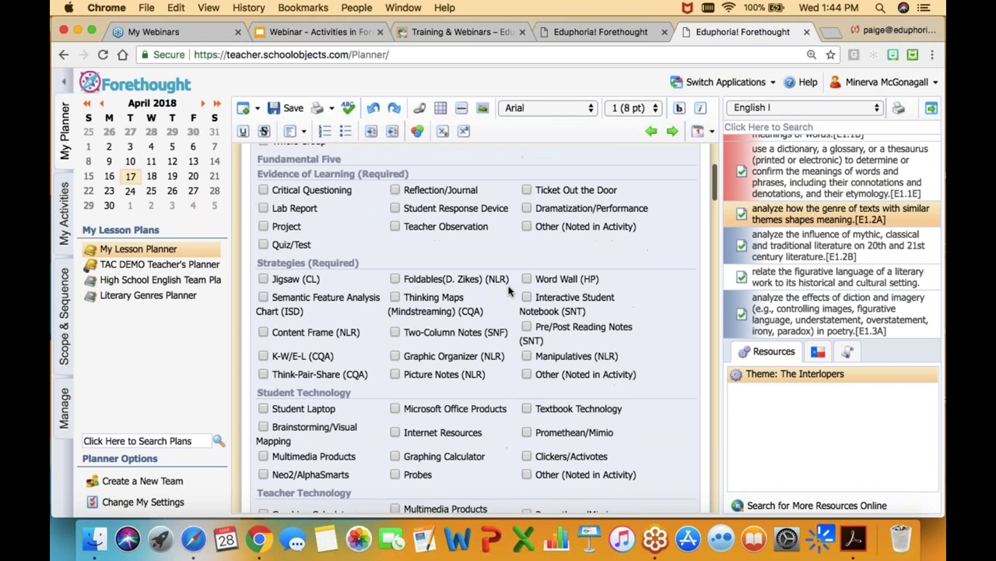
{"action": "scroll", "coordinate": [646, 404], "scroll_direction": "down", "scroll_amount": 3}
{"action": "left_click", "coordinate": [671, 500]}
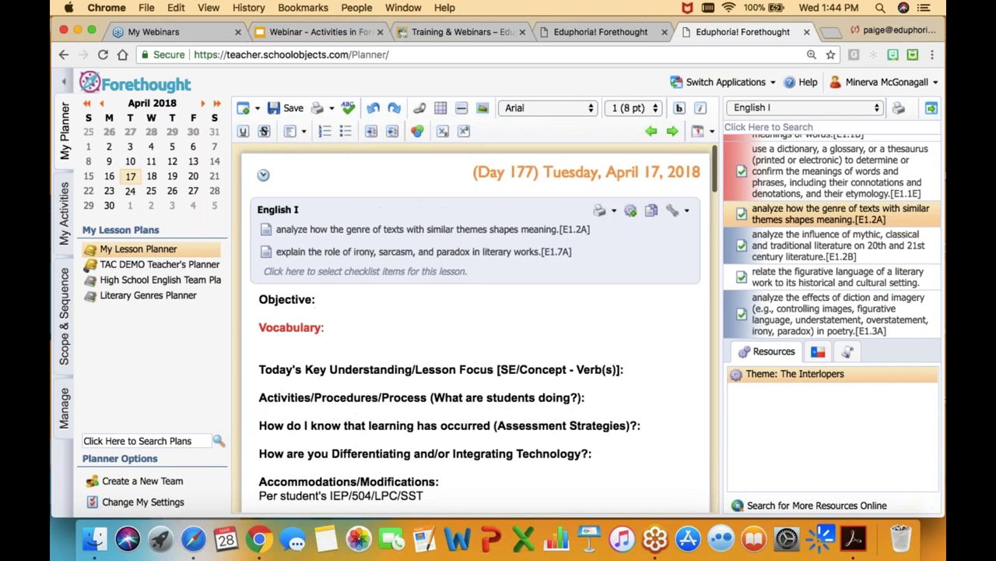
{"action": "scroll", "coordinate": [477, 327], "scroll_direction": "down", "scroll_amount": 5}
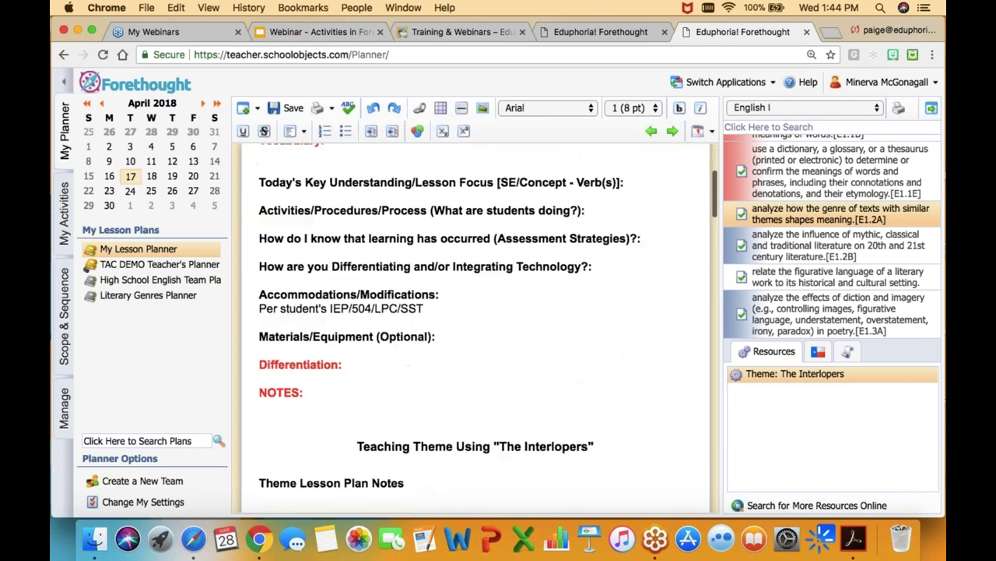
{"action": "scroll", "coordinate": [477, 327], "scroll_direction": "up", "scroll_amount": 2}
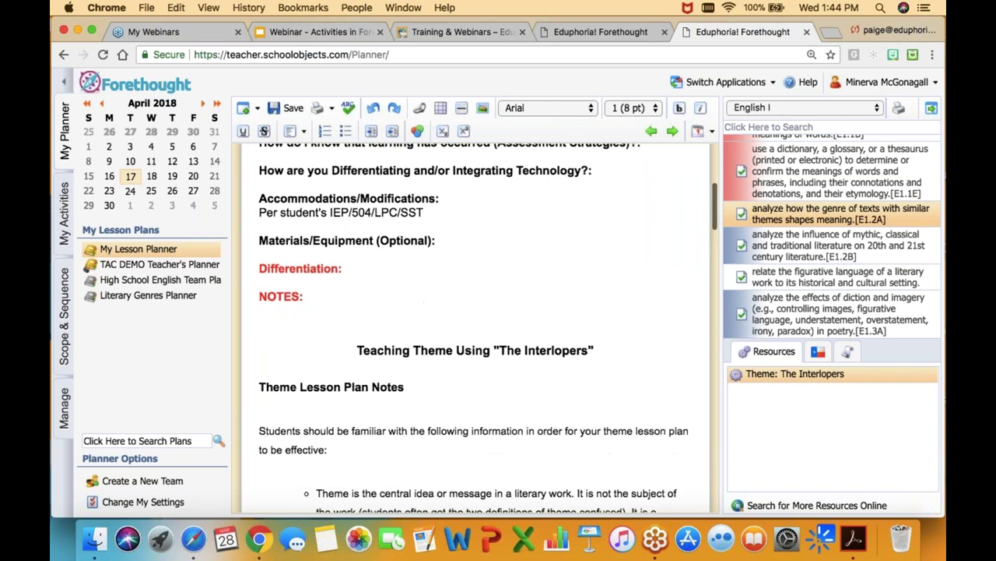
Replace the Objective:-to-NOTES: template with the pasted Interlopers notes, removing blank lines above the title.
{"action": "left_click", "coordinate": [304, 297]}
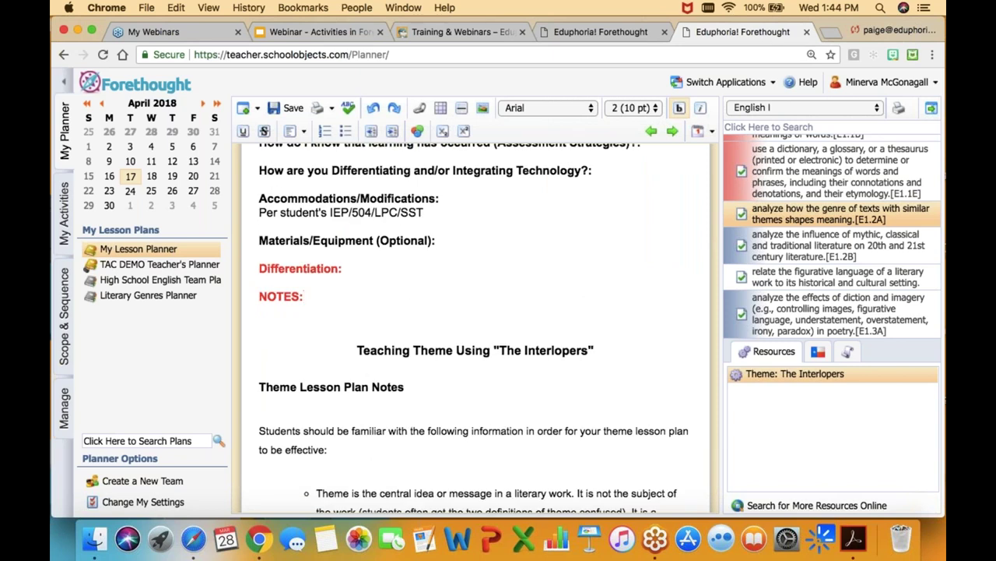
{"action": "left_click_drag", "start_coordinate": [304, 297], "coordinate": [278, 138]}
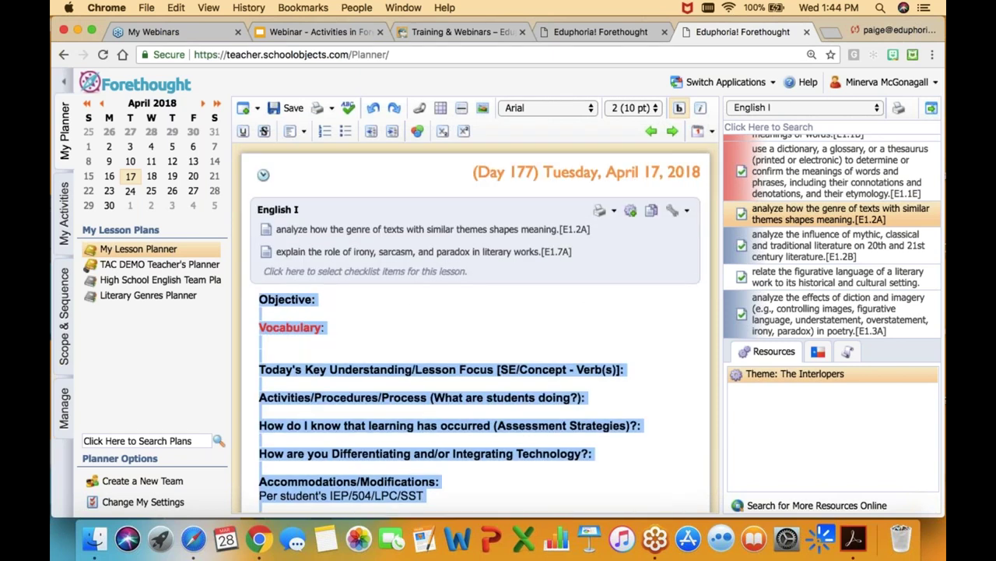
{"action": "key", "text": "super+v"}
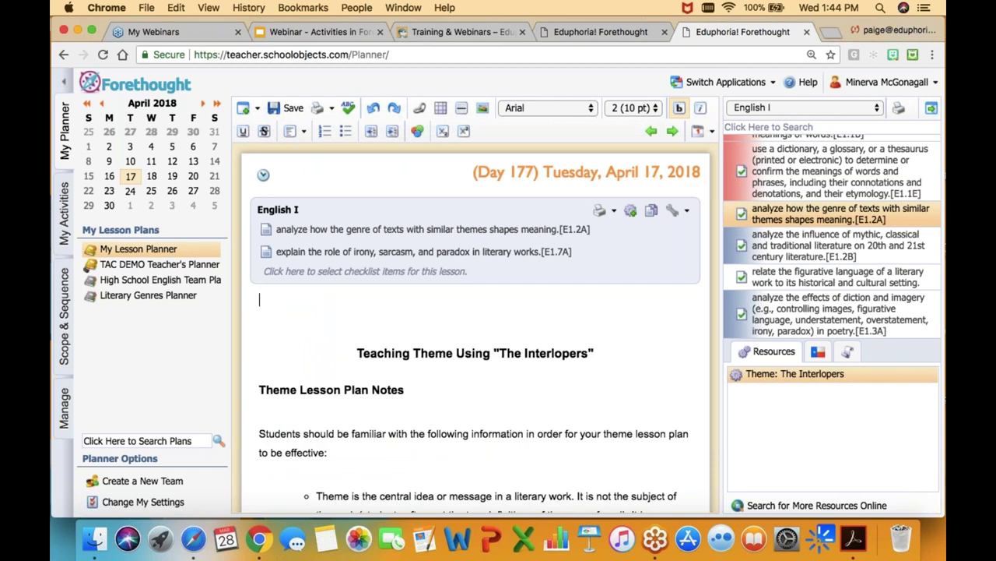
{"action": "key", "text": "Down"}
{"action": "key", "text": "BackSpace"}
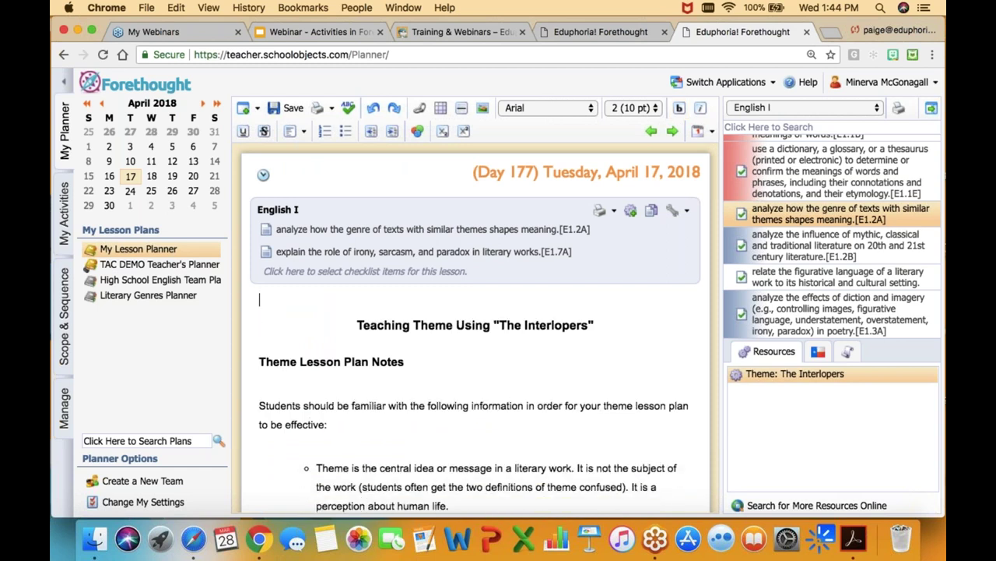
{"action": "scroll", "coordinate": [475, 327], "scroll_direction": "down", "scroll_amount": 3}
{"action": "scroll", "coordinate": [417, 262], "scroll_direction": "down", "scroll_amount": 10}
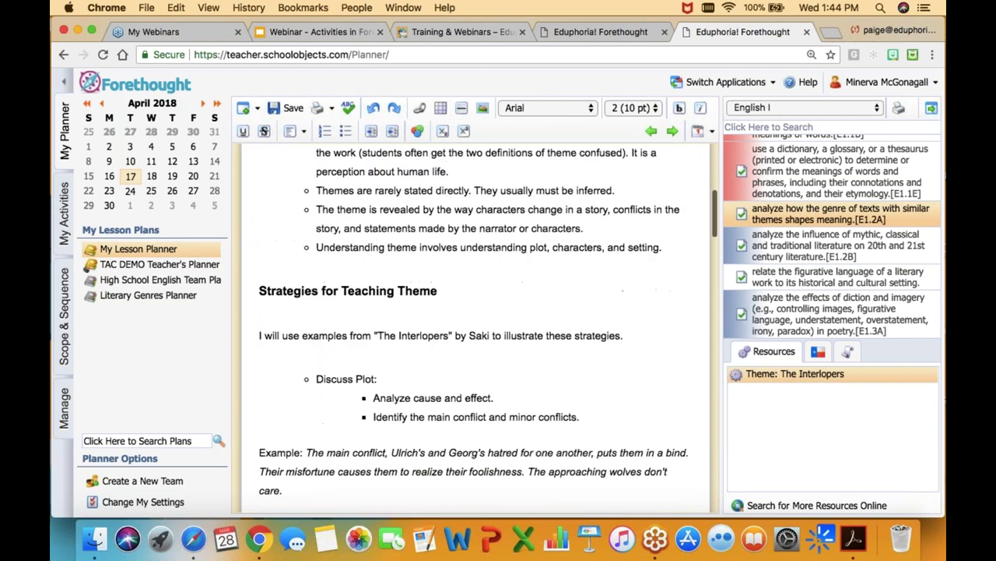
{"action": "scroll", "coordinate": [417, 262], "scroll_direction": "down", "scroll_amount": 10}
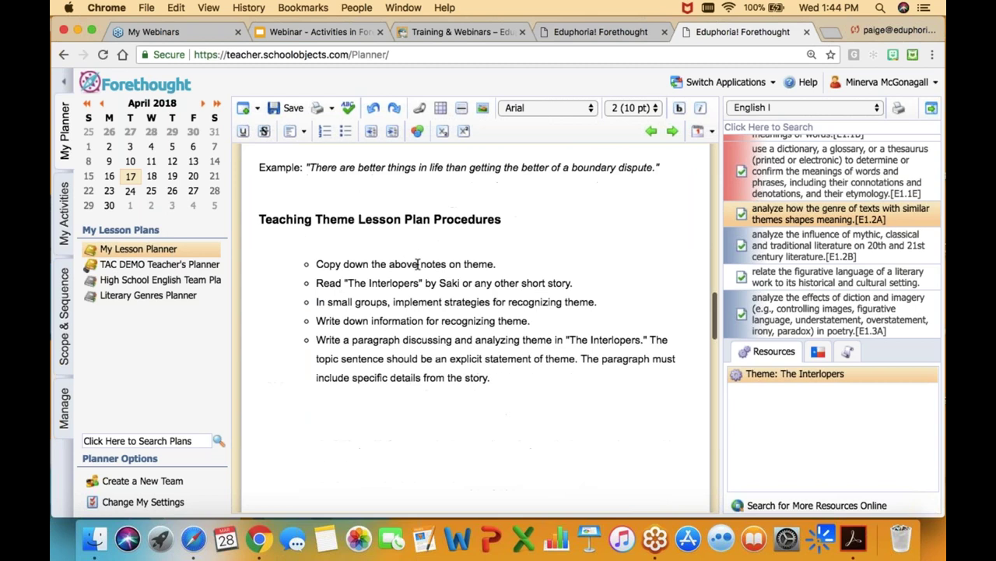
{"action": "scroll", "coordinate": [417, 264], "scroll_direction": "down", "scroll_amount": 2}
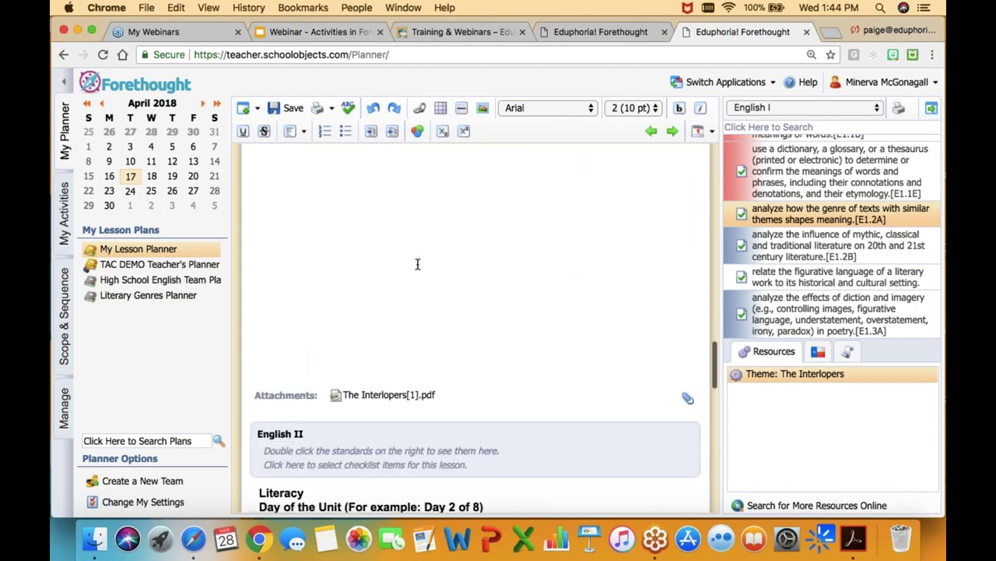
{"action": "scroll", "coordinate": [383, 399], "scroll_direction": "up", "scroll_amount": 12}
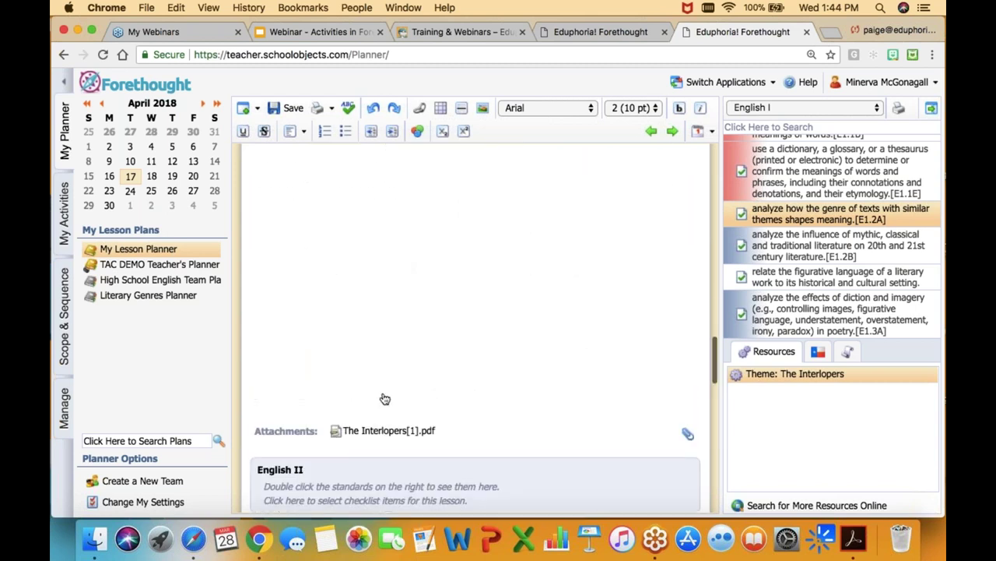
{"action": "scroll", "coordinate": [382, 399], "scroll_direction": "up", "scroll_amount": 8}
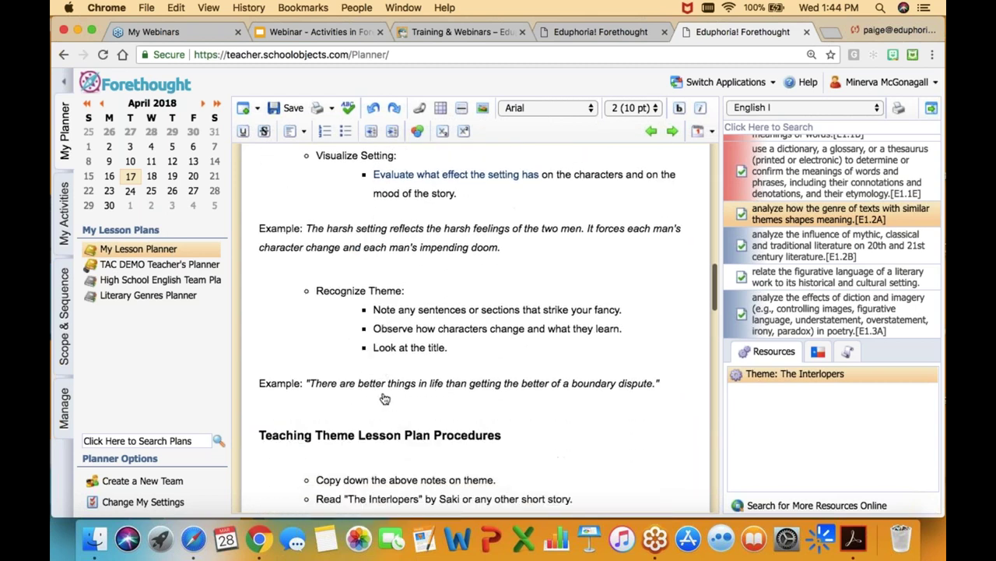
{"action": "scroll", "coordinate": [384, 399], "scroll_direction": "up", "scroll_amount": 10}
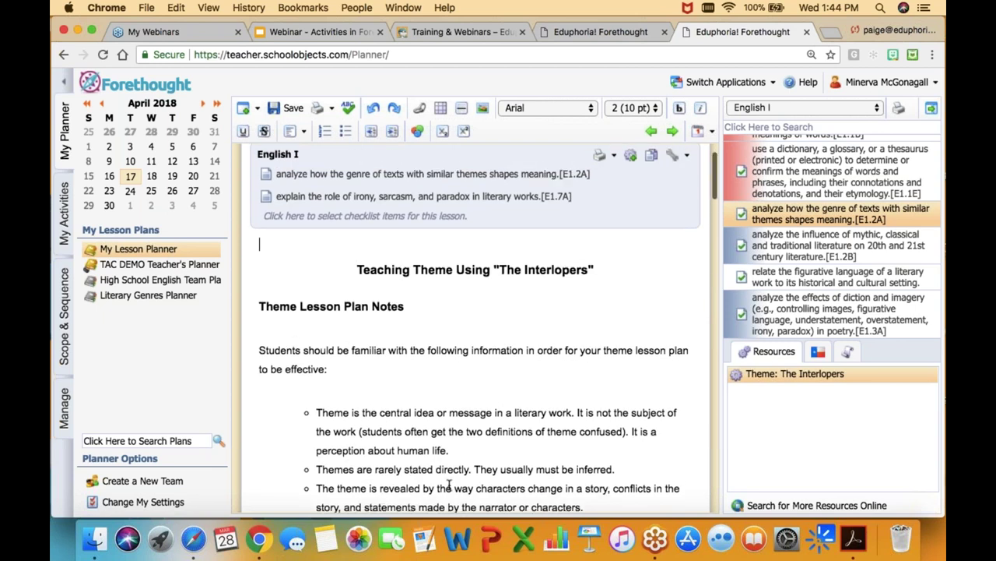
{"action": "scroll", "coordinate": [448, 485], "scroll_direction": "up", "scroll_amount": 2}
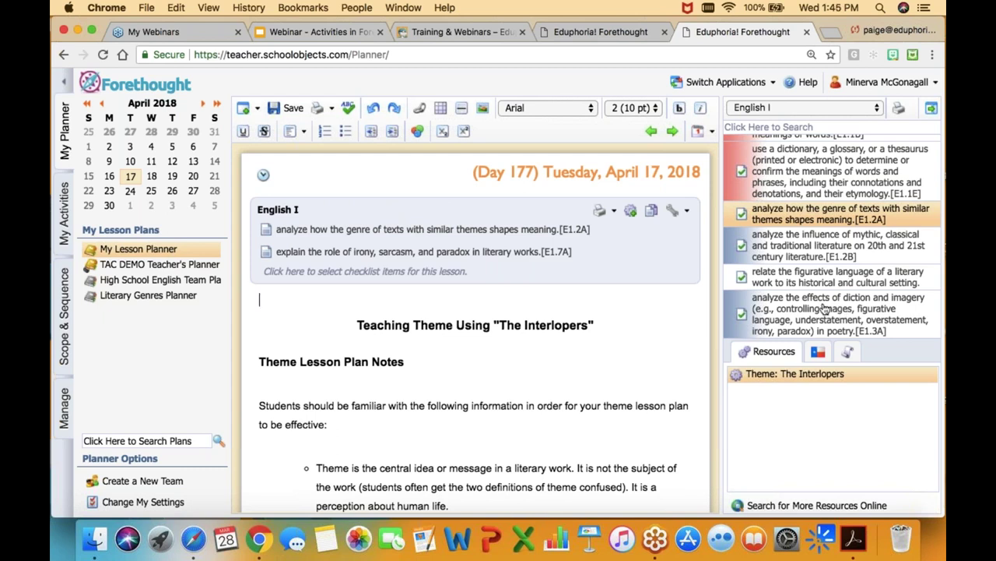
Show the diction and imagery standard's resources, then leave the planner for My Activities.
{"action": "left_click", "coordinate": [823, 308]}
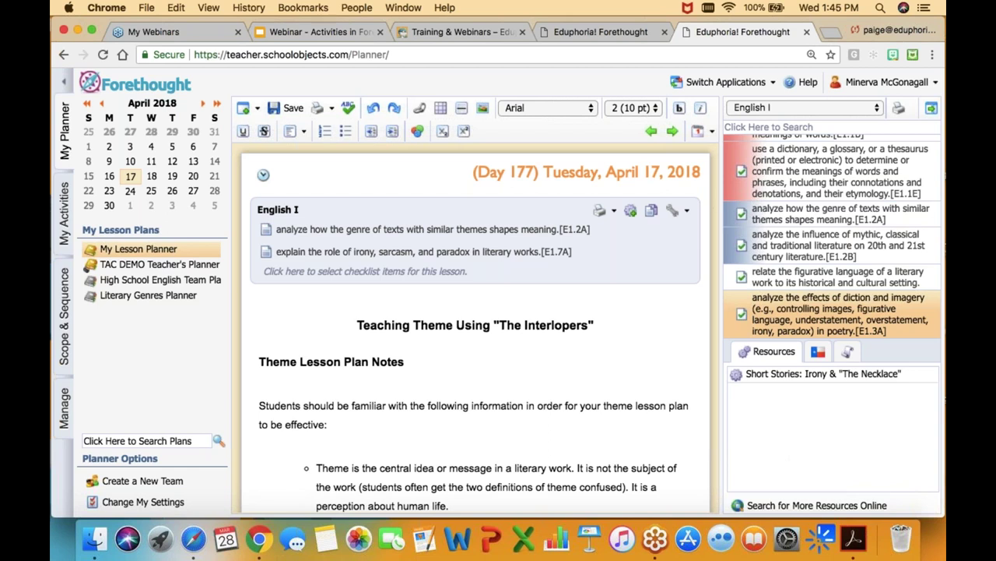
{"action": "left_click", "coordinate": [263, 175]}
{"action": "left_click", "coordinate": [604, 201]}
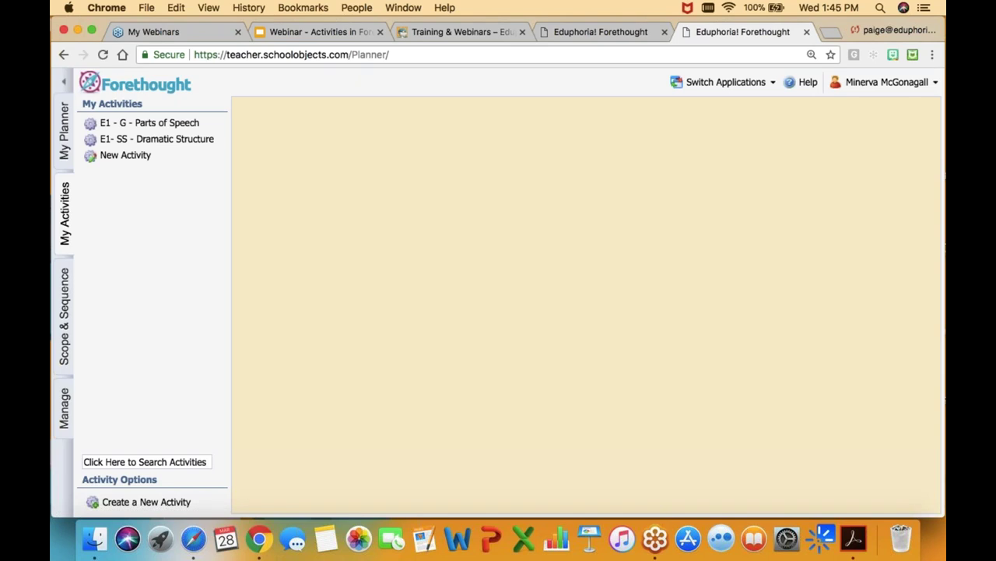
View the E1- SS - Dramatic Structure activity, then return to the planner's March 28 lesson.
{"action": "left_click", "coordinate": [156, 139]}
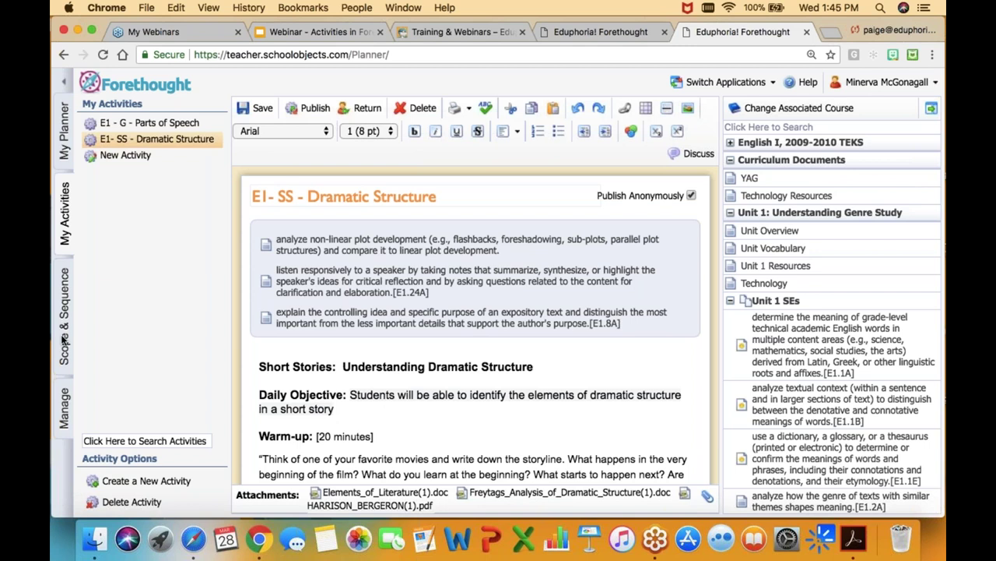
{"action": "left_click", "coordinate": [64, 140]}
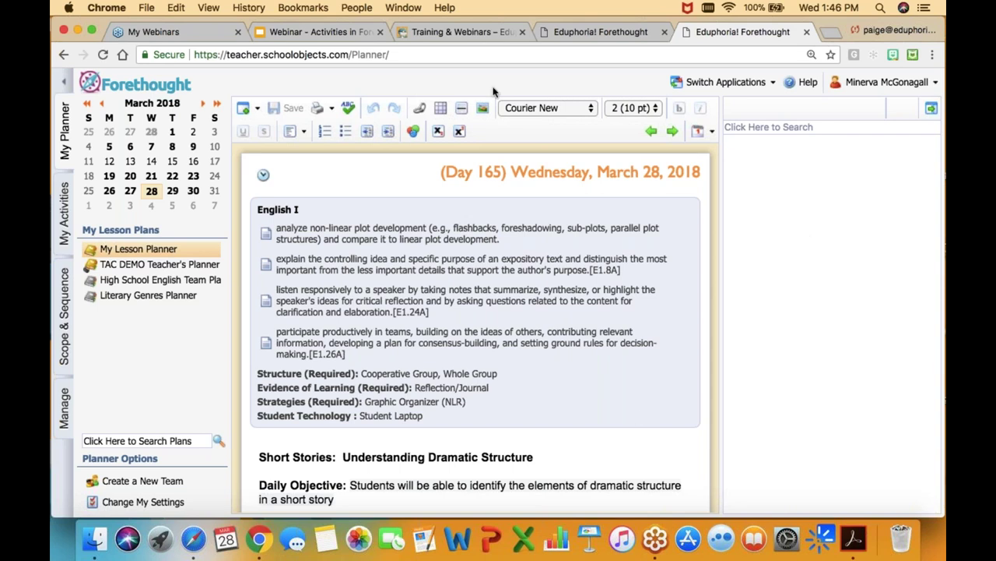
Switch to the Training & Webinars help page.
{"action": "left_click", "coordinate": [474, 33]}
{"action": "scroll", "coordinate": [404, 163], "scroll_direction": "up", "scroll_amount": 2}
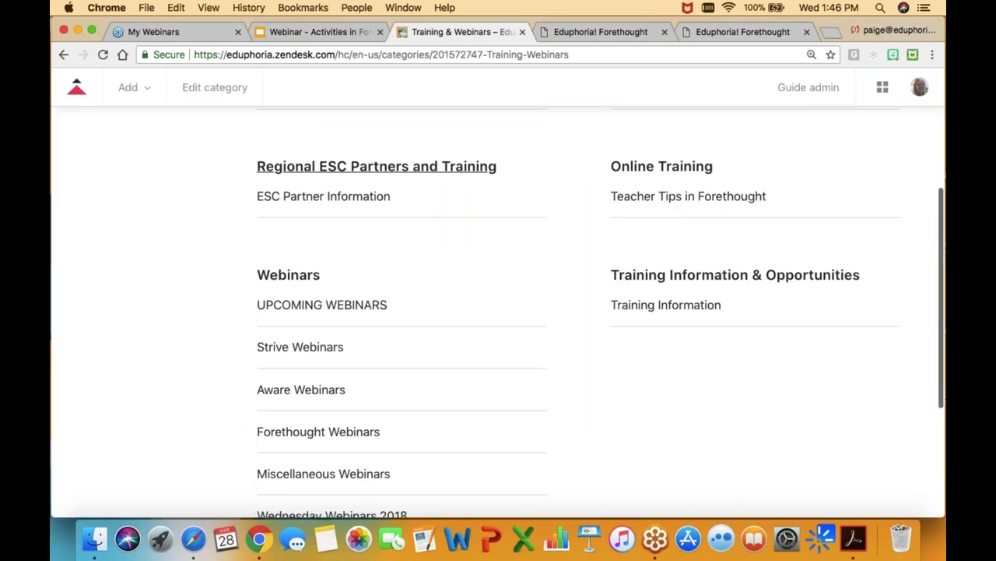
{"action": "scroll", "coordinate": [405, 167], "scroll_direction": "down", "scroll_amount": 1}
{"action": "scroll", "coordinate": [404, 167], "scroll_direction": "up", "scroll_amount": 1}
{"action": "scroll", "coordinate": [405, 167], "scroll_direction": "up", "scroll_amount": 2}
{"action": "scroll", "coordinate": [385, 381], "scroll_direction": "down", "scroll_amount": 1}
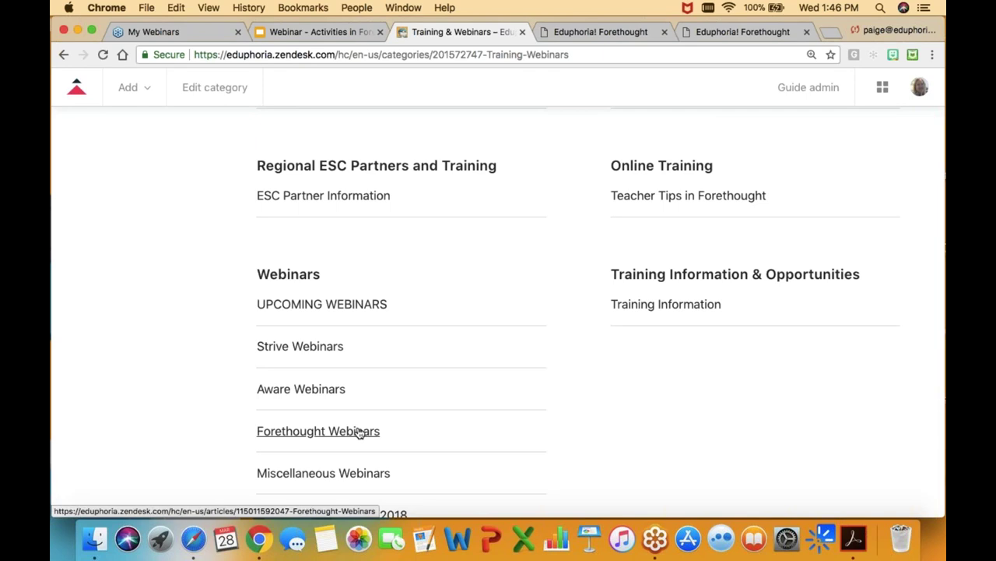
{"action": "scroll", "coordinate": [359, 433], "scroll_direction": "up", "scroll_amount": 5}
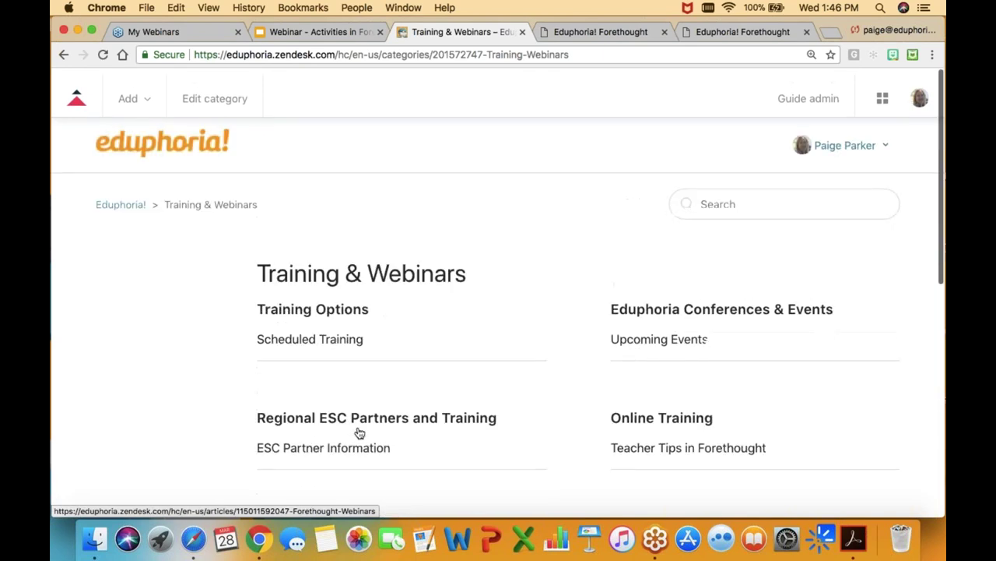
Go from the Help Center home through Forethought's teacher articles to the My Activities Tab article.
{"action": "left_click", "coordinate": [128, 198]}
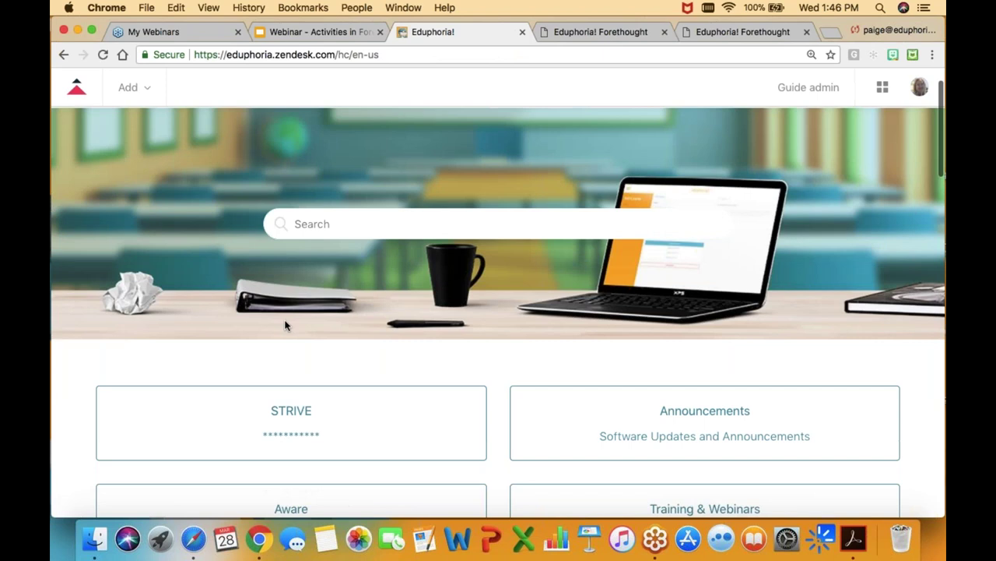
{"action": "scroll", "coordinate": [285, 325], "scroll_direction": "down", "scroll_amount": 5}
{"action": "scroll", "coordinate": [282, 441], "scroll_direction": "down", "scroll_amount": 1}
{"action": "left_click", "coordinate": [282, 441]}
{"action": "scroll", "coordinate": [282, 420], "scroll_direction": "down", "scroll_amount": 4}
{"action": "scroll", "coordinate": [289, 381], "scroll_direction": "down", "scroll_amount": 2}
{"action": "left_click", "coordinate": [290, 380]}
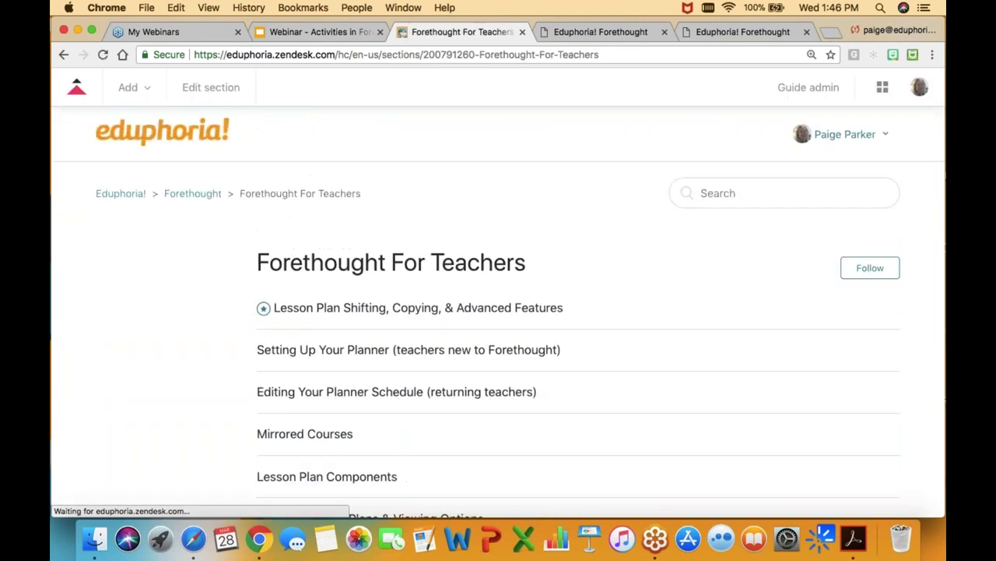
{"action": "scroll", "coordinate": [292, 397], "scroll_direction": "down", "scroll_amount": 4}
{"action": "left_click", "coordinate": [292, 411]}
Read through the My Activities Tab article on storing, reusing and sharing lessons.
{"action": "scroll", "coordinate": [504, 385], "scroll_direction": "down", "scroll_amount": 3}
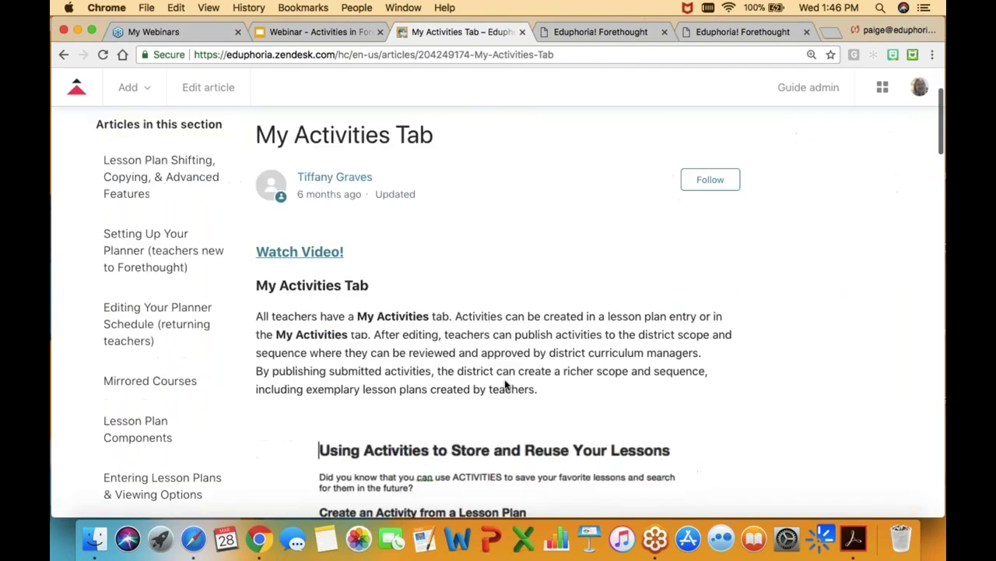
{"action": "scroll", "coordinate": [505, 384], "scroll_direction": "down", "scroll_amount": 2}
{"action": "scroll", "coordinate": [626, 231], "scroll_direction": "down", "scroll_amount": 2}
{"action": "scroll", "coordinate": [718, 334], "scroll_direction": "down", "scroll_amount": 2}
{"action": "scroll", "coordinate": [718, 335], "scroll_direction": "down", "scroll_amount": 1}
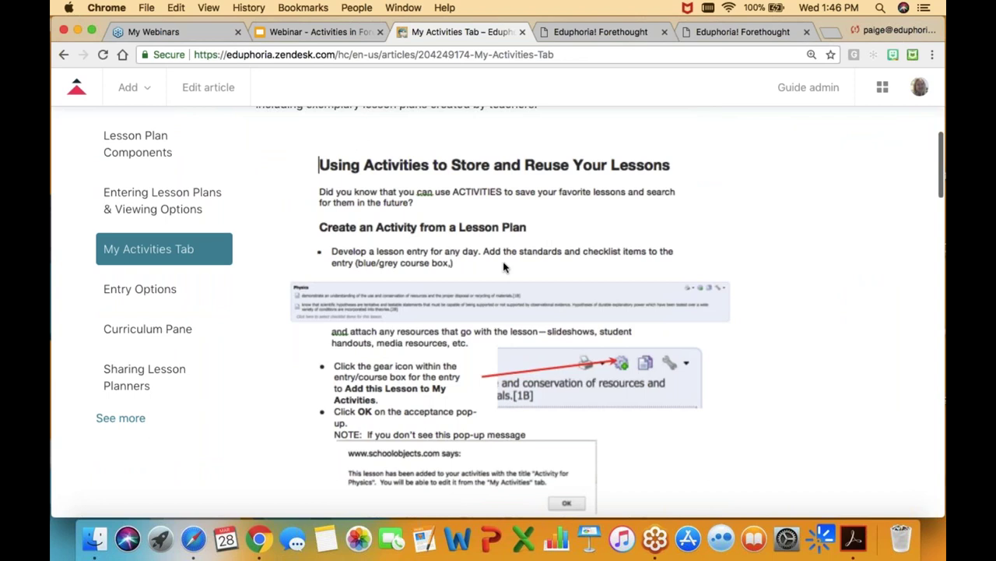
{"action": "scroll", "coordinate": [504, 268], "scroll_direction": "down", "scroll_amount": 10}
{"action": "scroll", "coordinate": [504, 259], "scroll_direction": "down", "scroll_amount": 5}
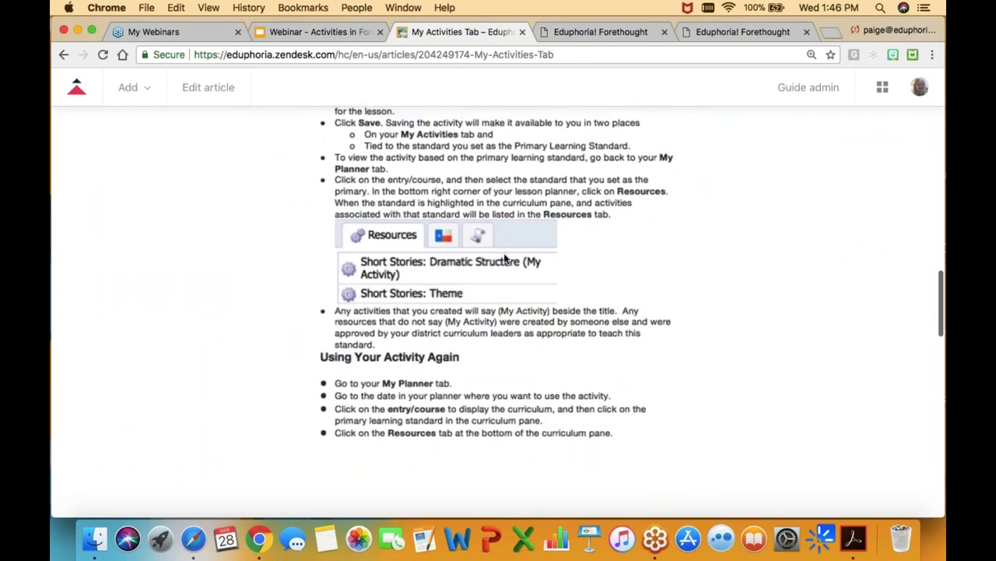
{"action": "scroll", "coordinate": [427, 385], "scroll_direction": "down", "scroll_amount": 8}
{"action": "scroll", "coordinate": [428, 390], "scroll_direction": "down", "scroll_amount": 3}
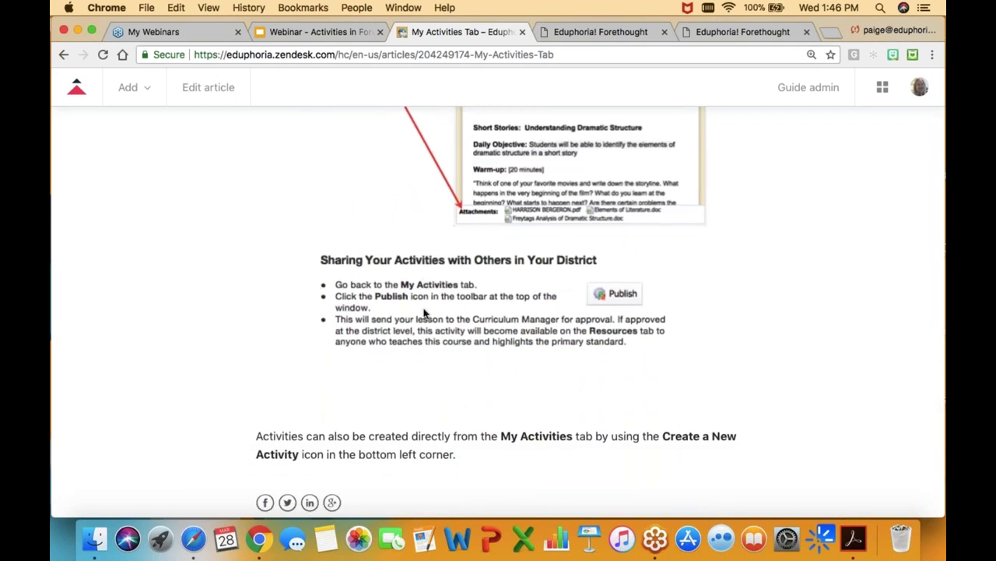
{"action": "scroll", "coordinate": [425, 313], "scroll_direction": "up", "scroll_amount": 6}
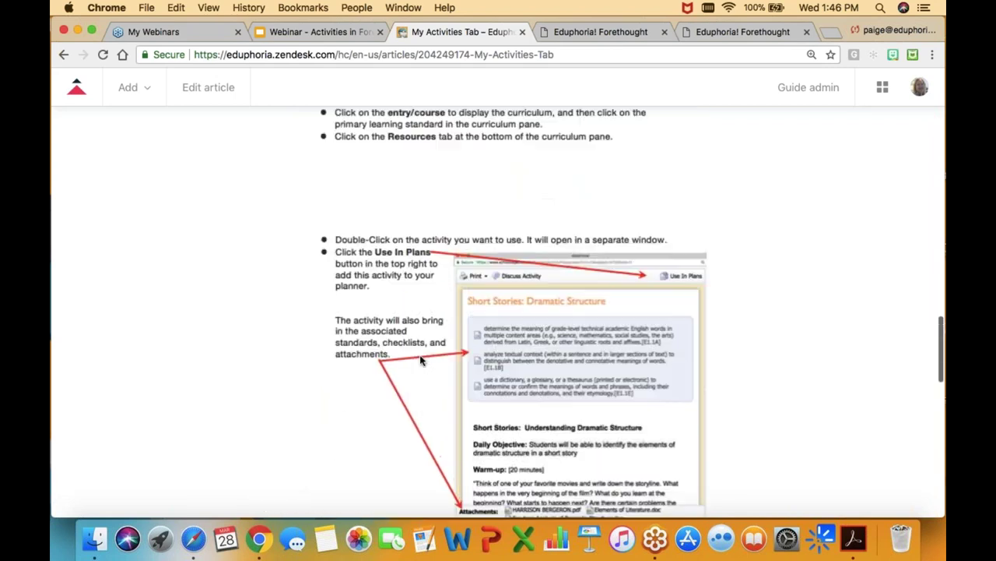
{"action": "scroll", "coordinate": [420, 358], "scroll_direction": "up", "scroll_amount": 8}
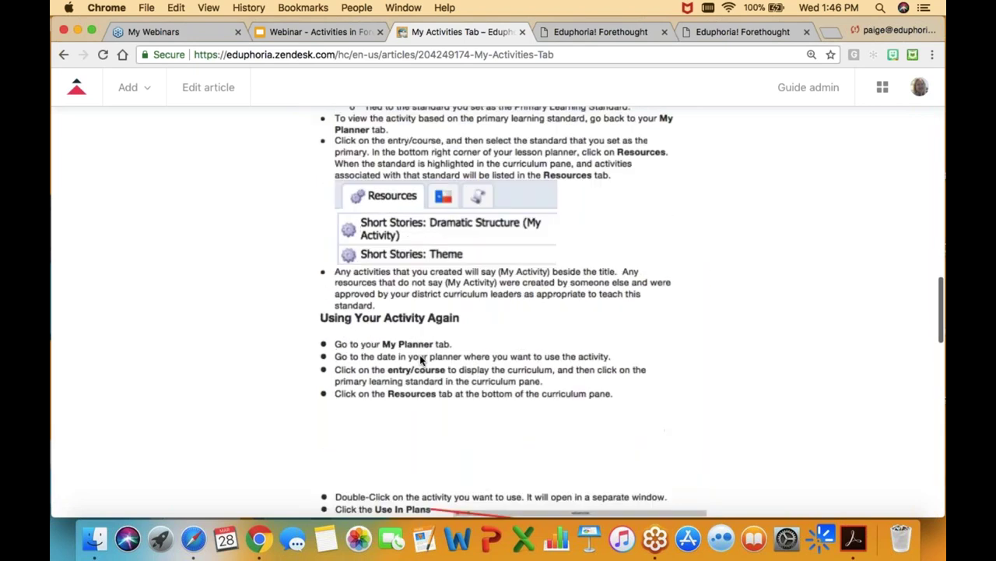
{"action": "scroll", "coordinate": [420, 354], "scroll_direction": "up", "scroll_amount": 15}
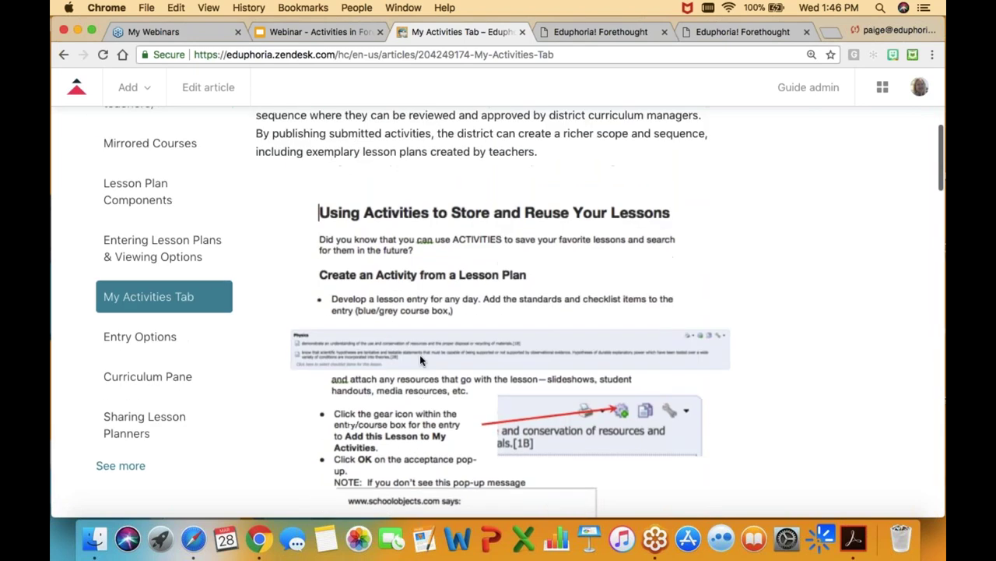